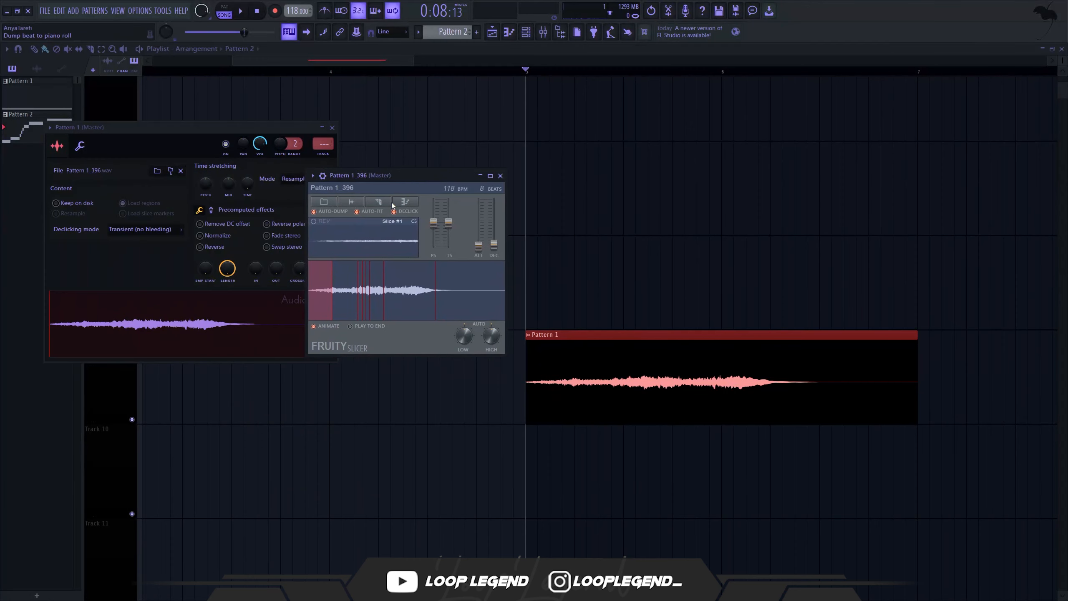
Slice the Pattern 1_396 sample into half-beat slices in Fruity Slicer, play it and open its notes in the piano roll.
click(384, 202)
click(397, 305)
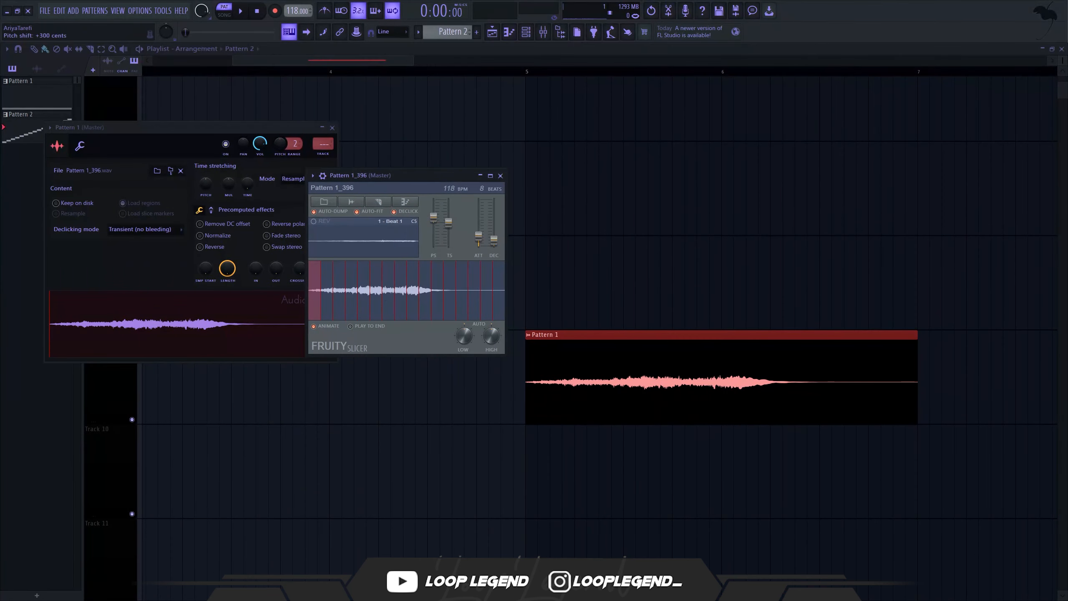
key(space)
key(space)
click(509, 32)
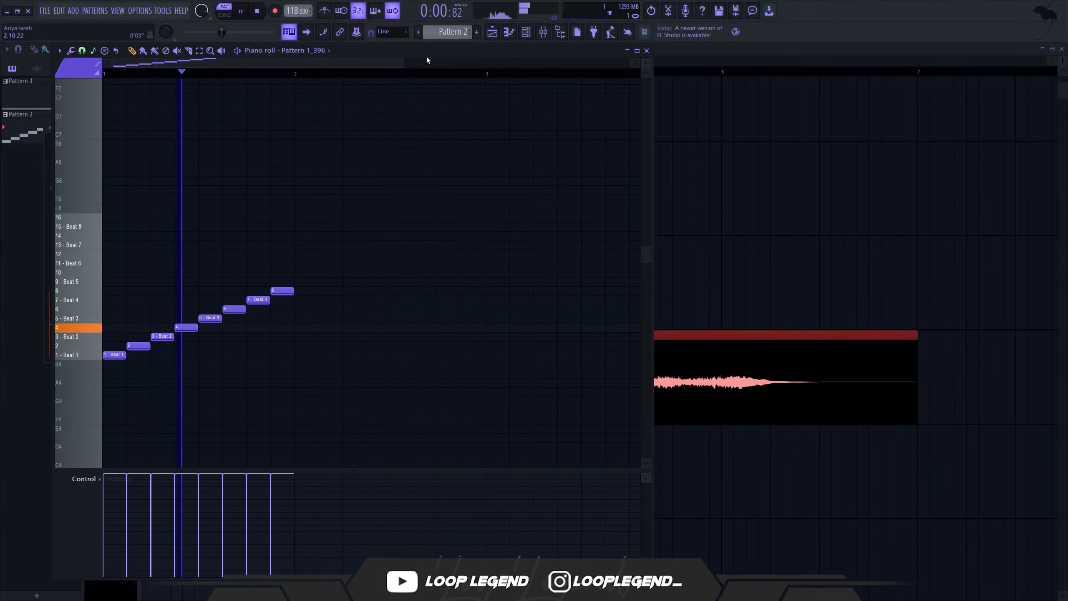
Transfer the Pattern 1_396 audio into Melodyne on its mixer track and select the lower-pitched notes.
click(525, 32)
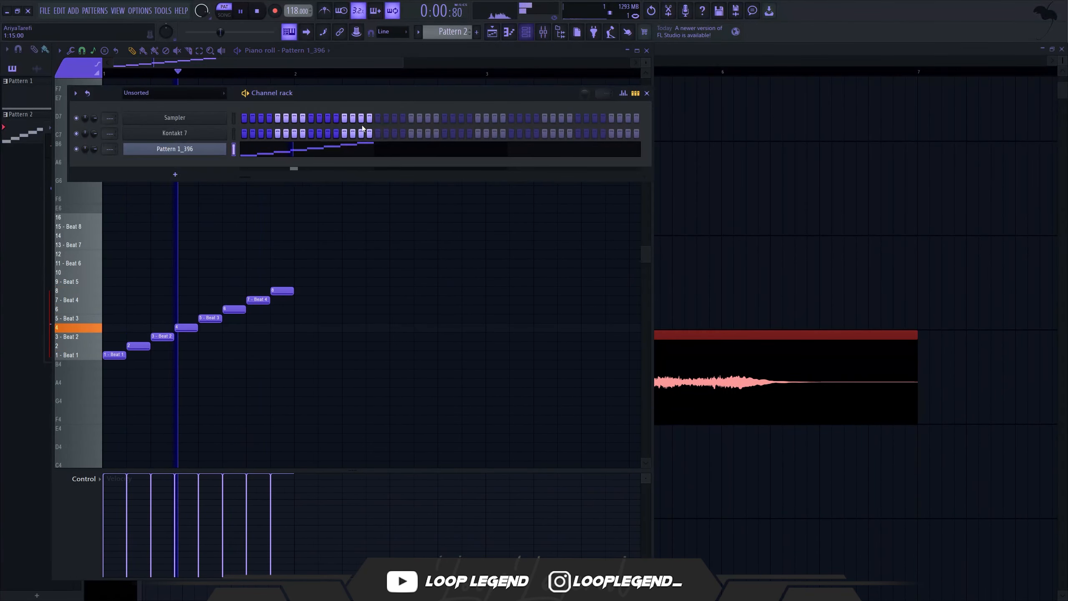
click(241, 350)
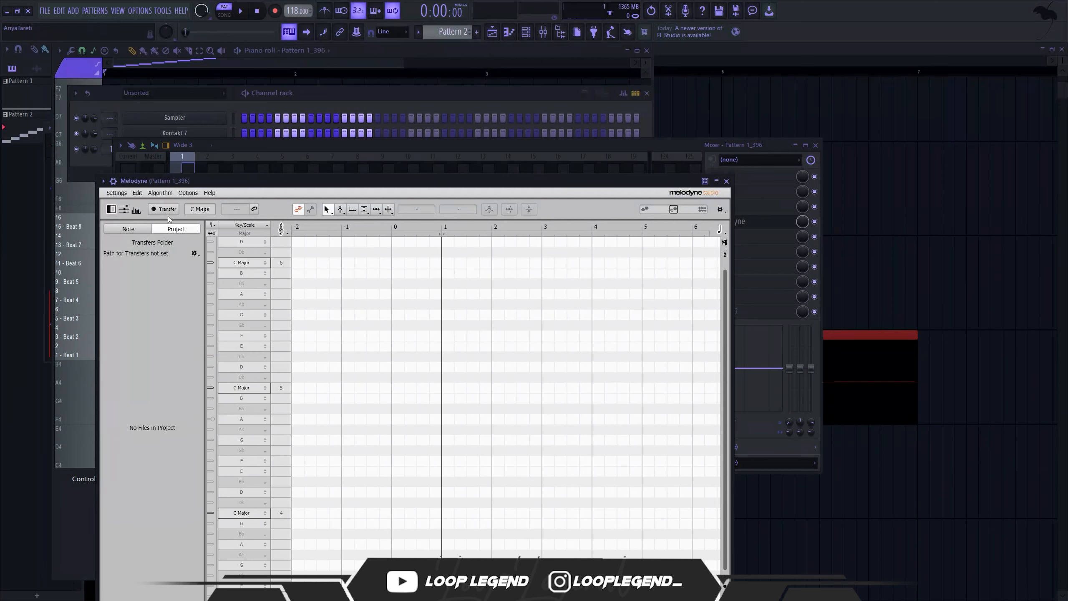
key(space)
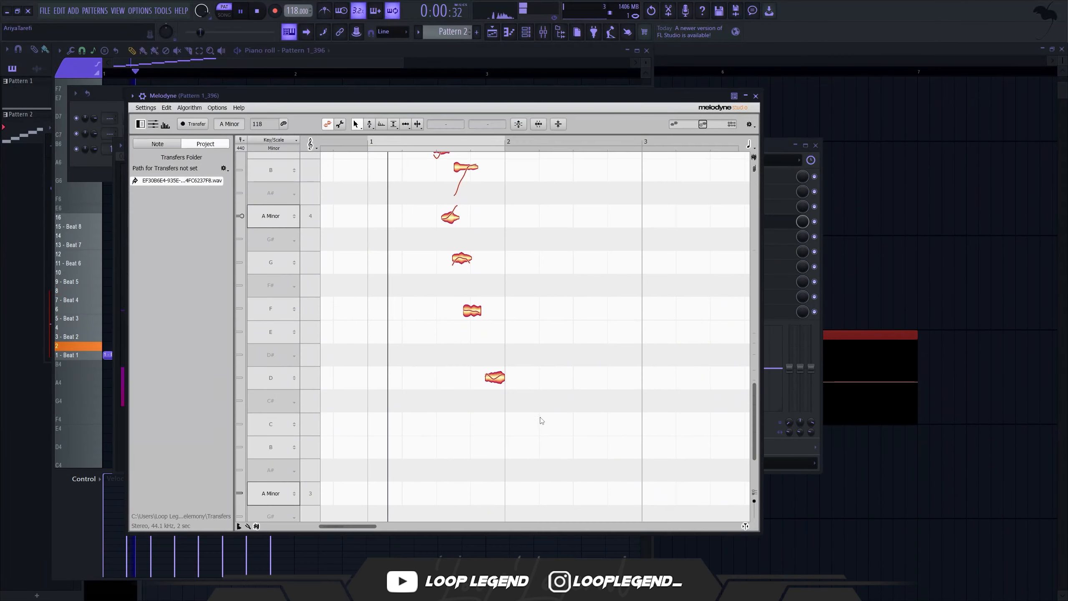
drag(542, 420, 441, 213)
scroll(451, 338, up, 3)
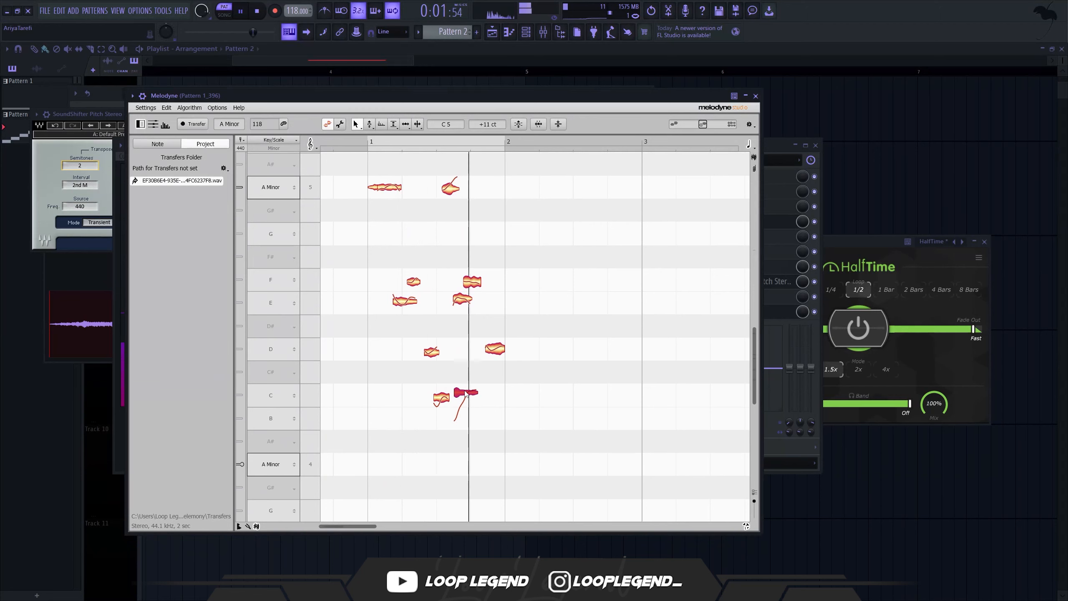
Raise the two C5 notes in Melodyne to F5 and E5 and the last D5 note to F5.
drag(466, 393, 474, 284)
drag(444, 403, 442, 308)
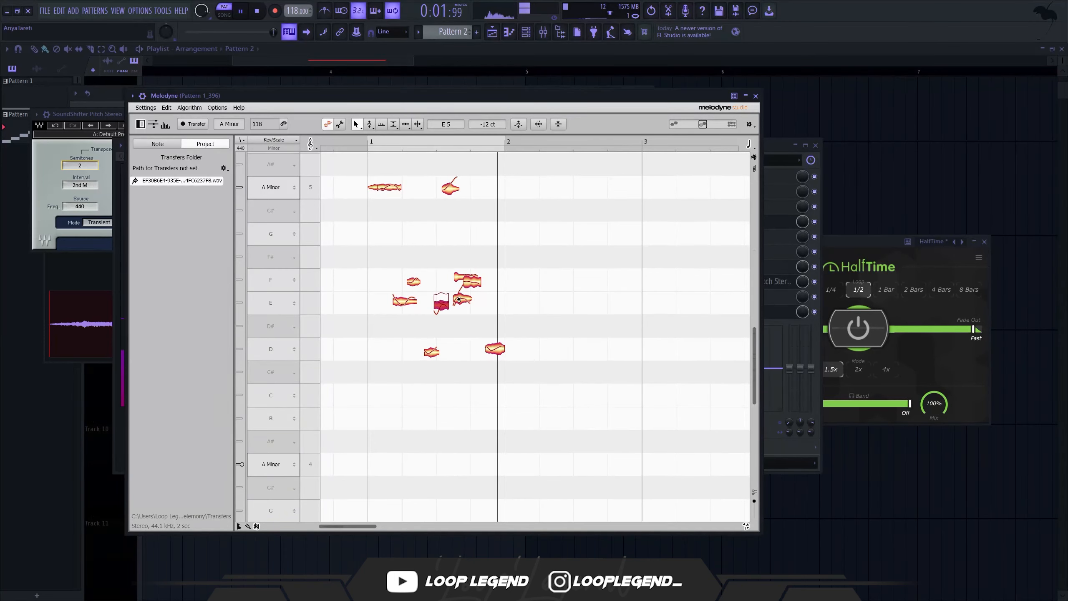
drag(502, 348, 502, 278)
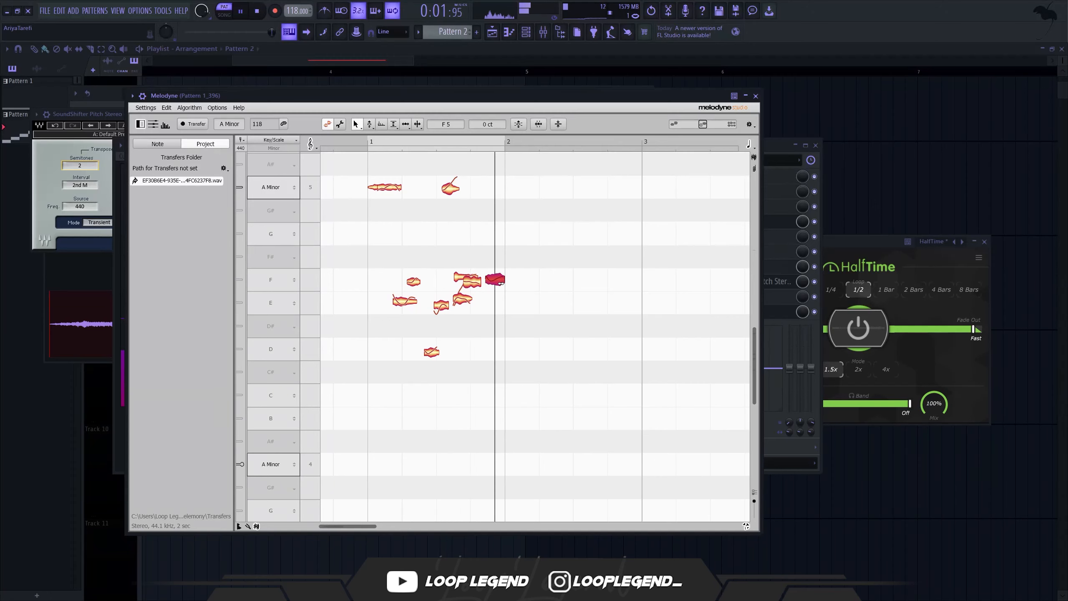
scroll(496, 286, up, 5)
scroll(488, 290, down, 1)
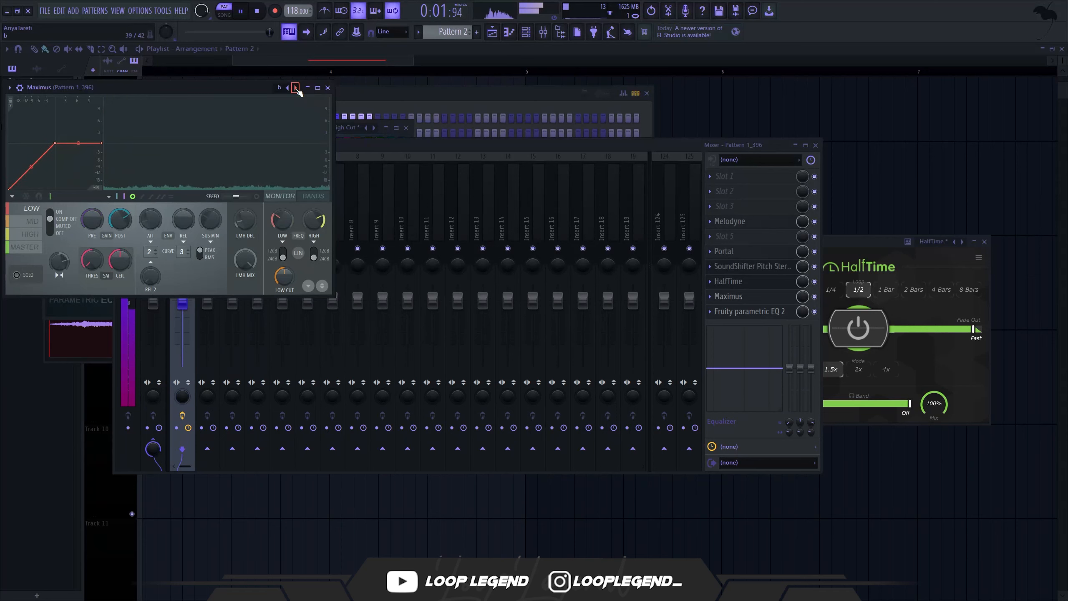
Lower the LMH mix in Maximus and the wet level in Fruity Reeverb 2.
drag(237, 260, 238, 286)
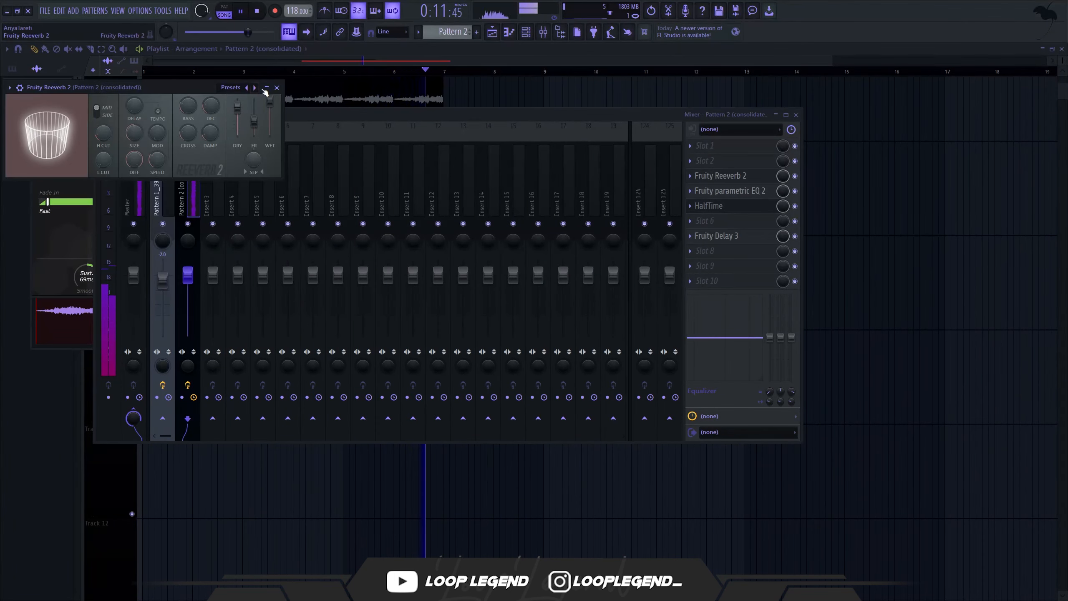
drag(270, 100, 270, 108)
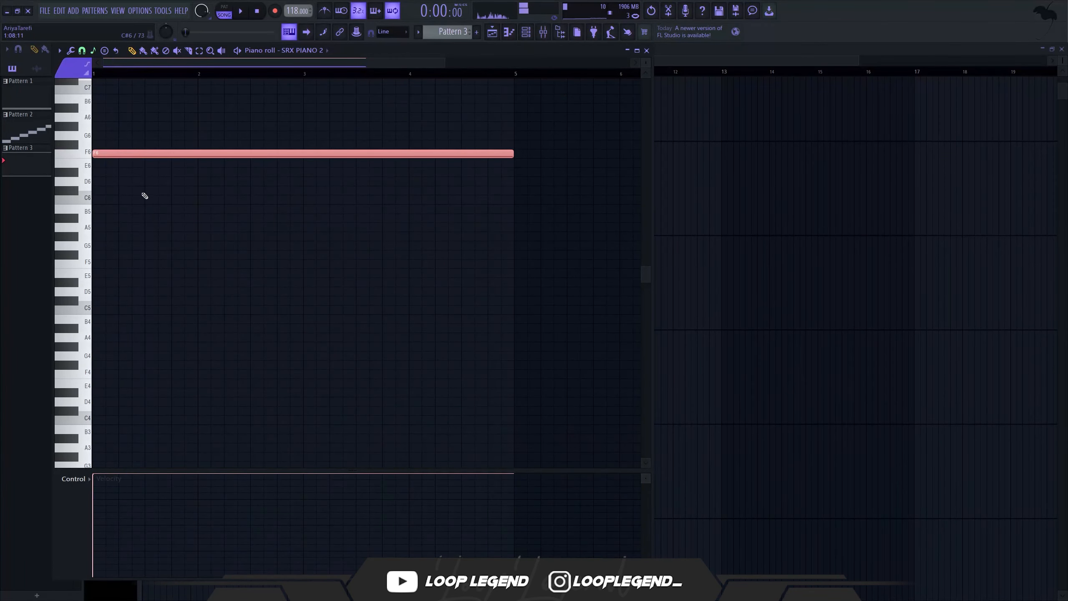
Lower the long piano note to E6 and add a four-bar D#6 note at bar 1, dropped one octave.
key(shift+Down)
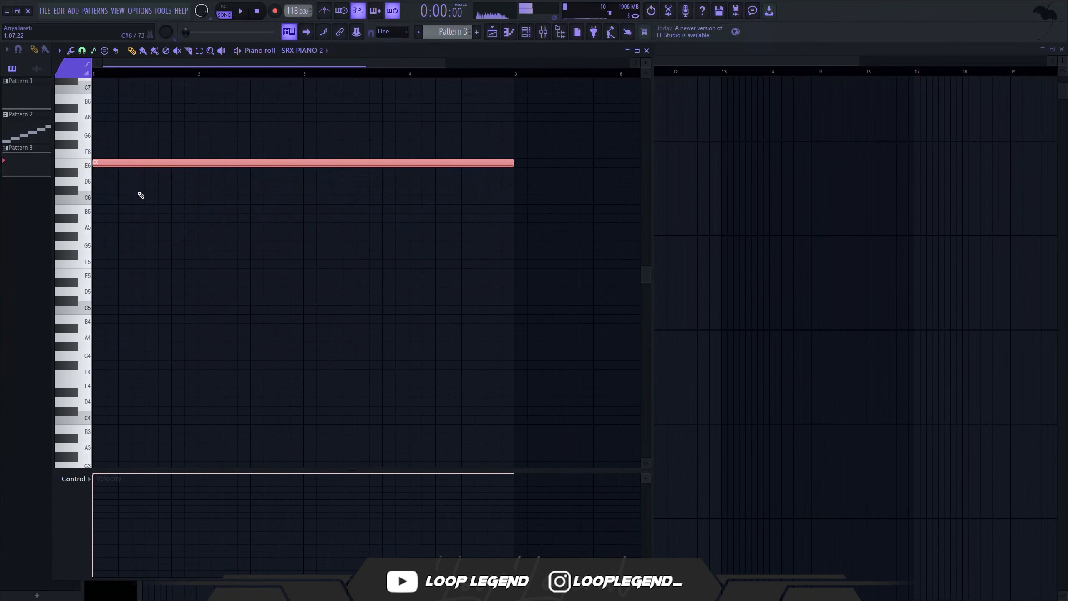
click(119, 174)
key(space)
ctrl+click(110, 173)
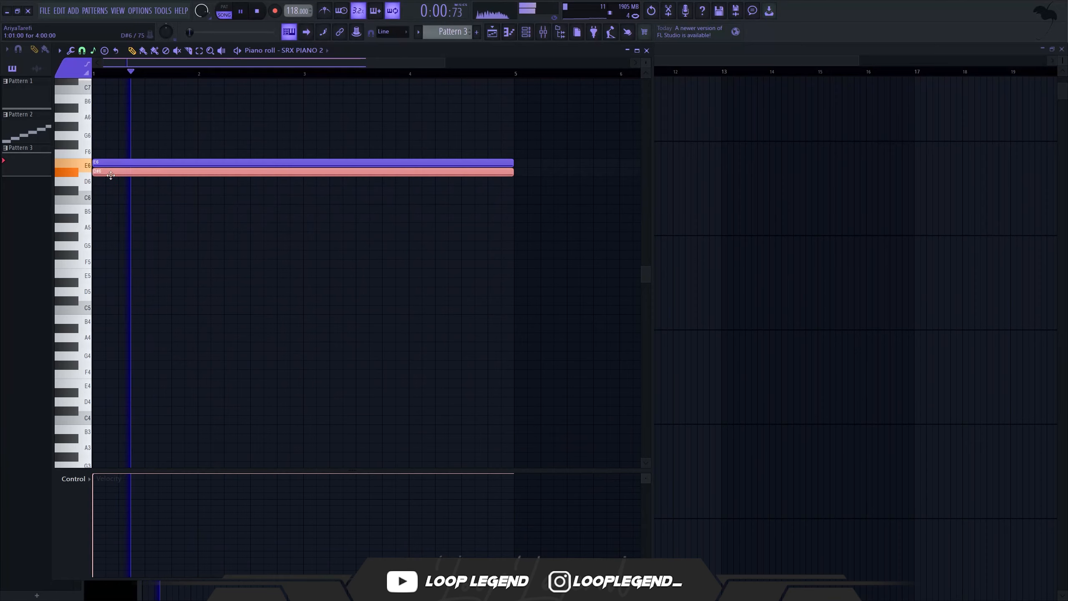
key(ctrl+Down)
key(space)
Shift the long D#5 note so it starts on step 3 of bar 1 and play the pattern.
key(space)
key(space)
drag(126, 182, 105, 163)
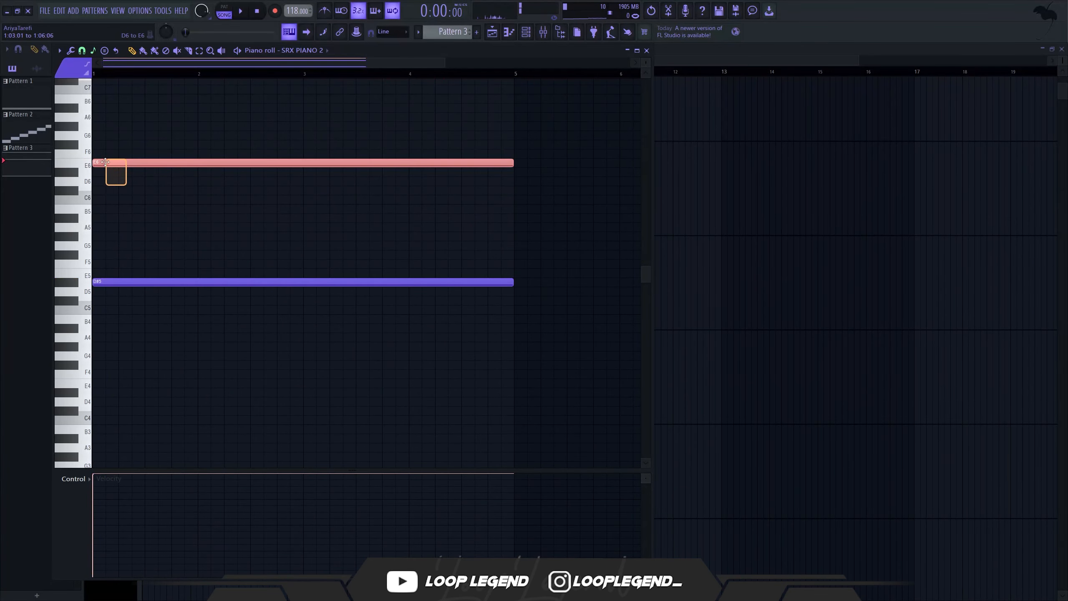
drag(124, 302, 125, 284)
key(space)
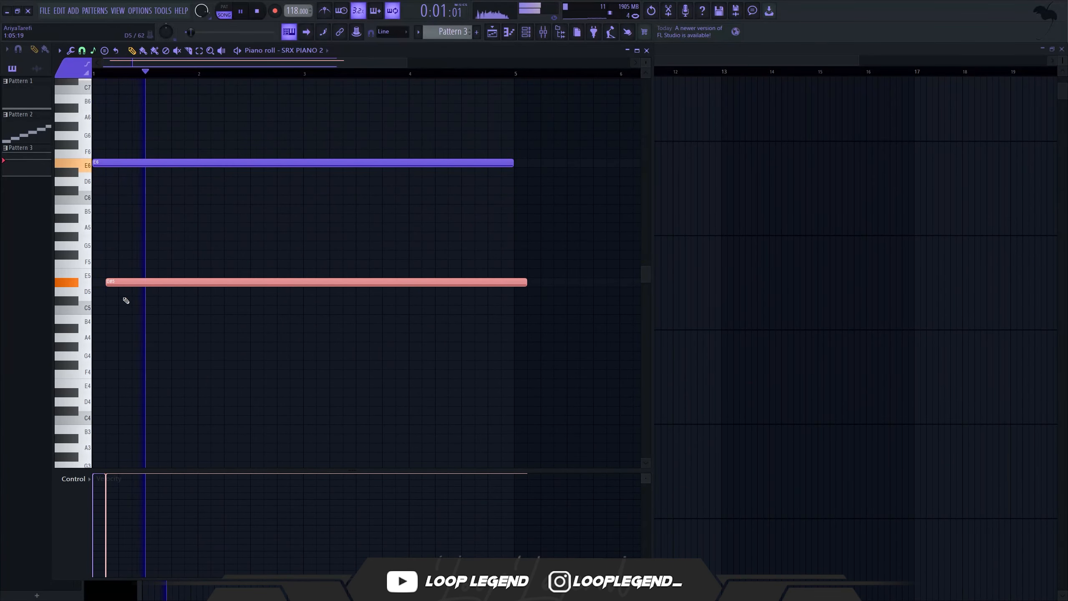
Add a four-bar G#4 note at step 9 of bar 1 and play the pattern.
key(space)
key(space)
click(148, 348)
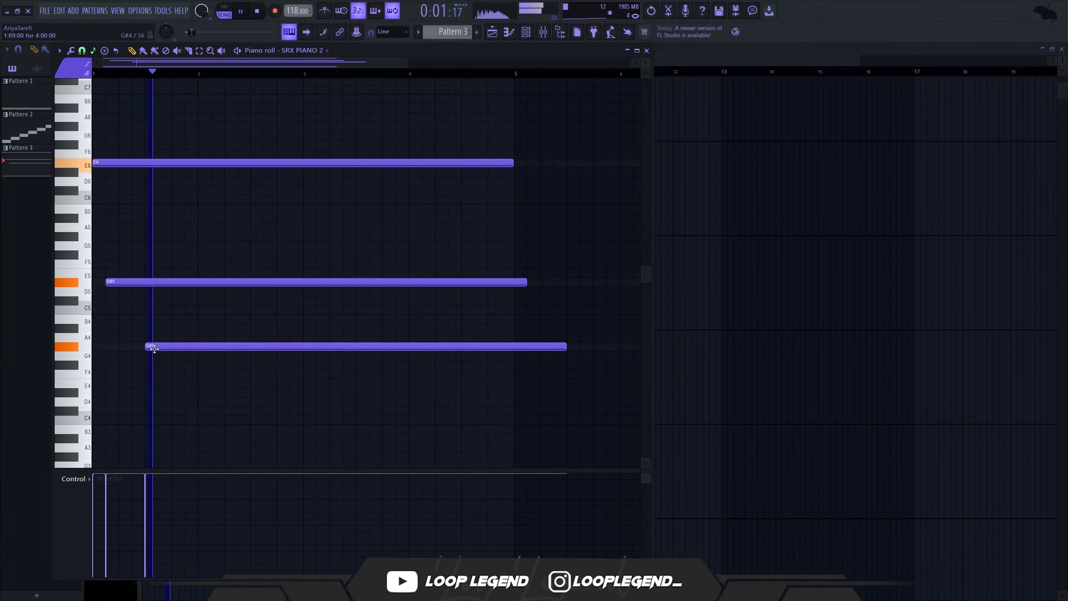
key(space)
key(ctrl+Up)
scroll(540, 376, up, 2)
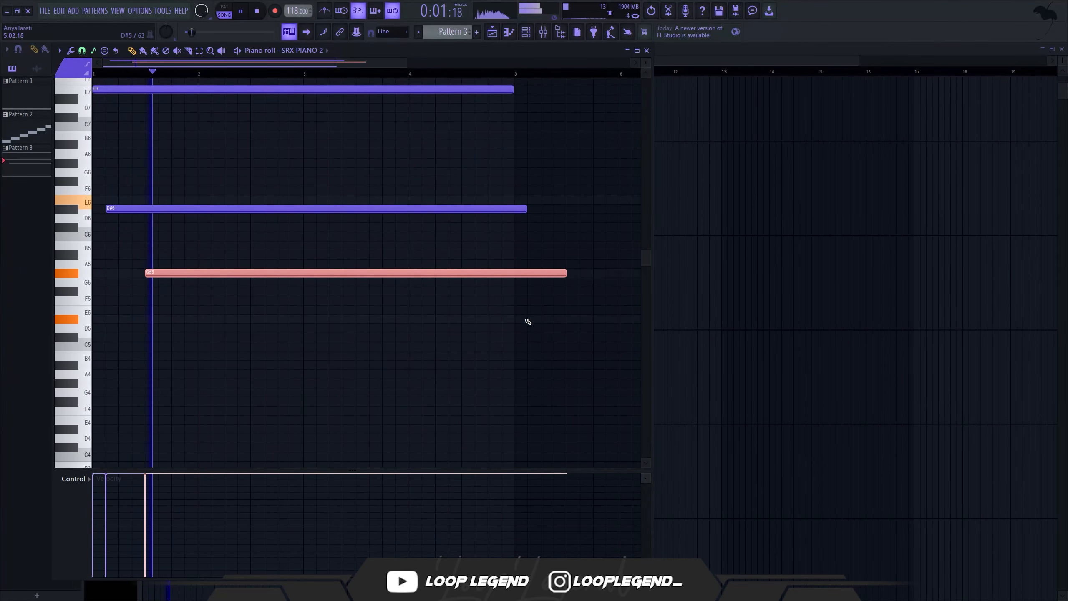
key(ctrl+z)
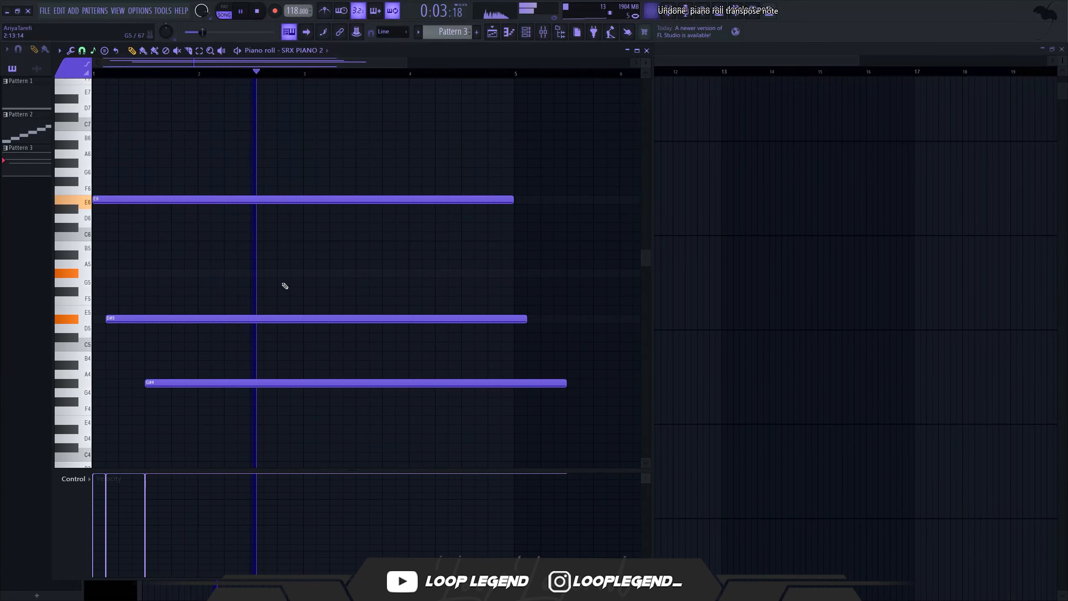
Transpose only the G#4 note up one octave and add a four-bar A#5 note at step 11 of bar 1.
key(space)
key(ctrl+Up)
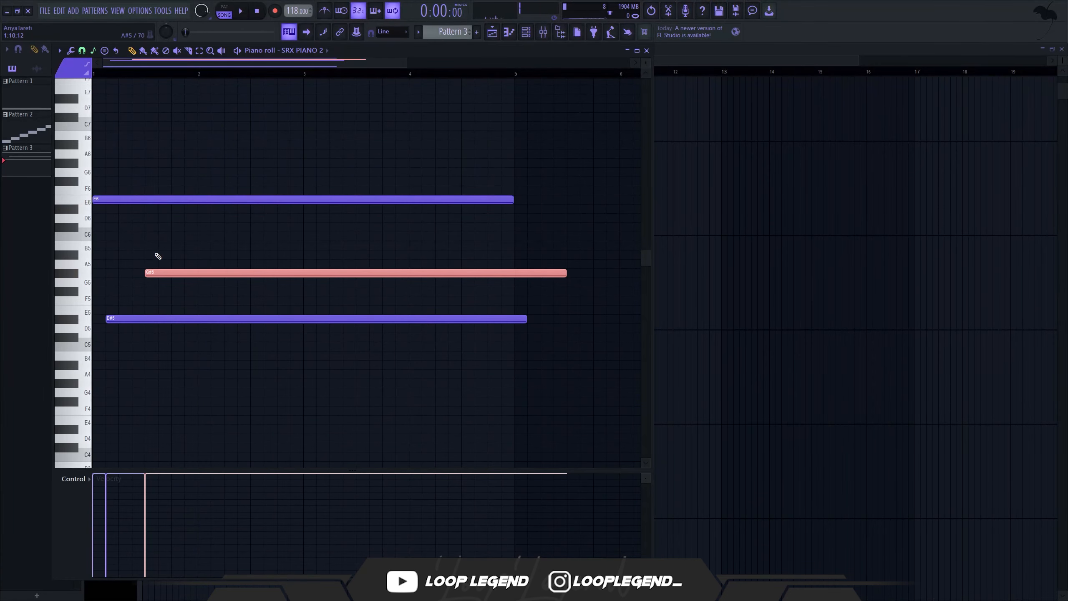
click(158, 255)
key(space)
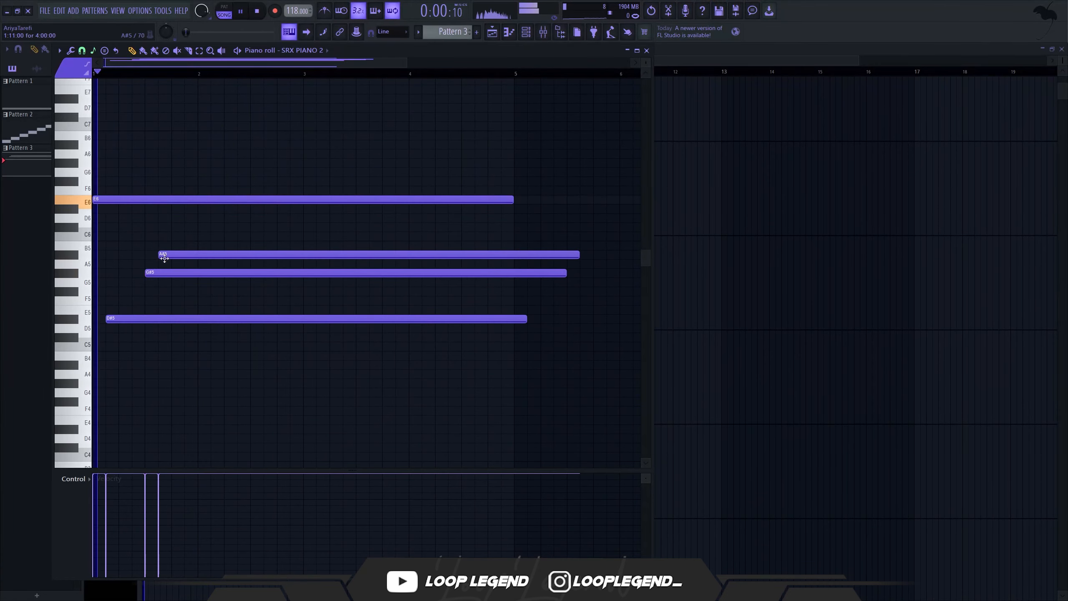
Add a G#5 note at the start of bar 2 and a B5 note at step 3, each four bars long.
click(204, 244)
drag(203, 244, 203, 273)
click(214, 246)
key(space)
key(space)
Add four-bar notes in bar 2: E6 at step 9 and D#6 at step 15.
drag(253, 208, 254, 199)
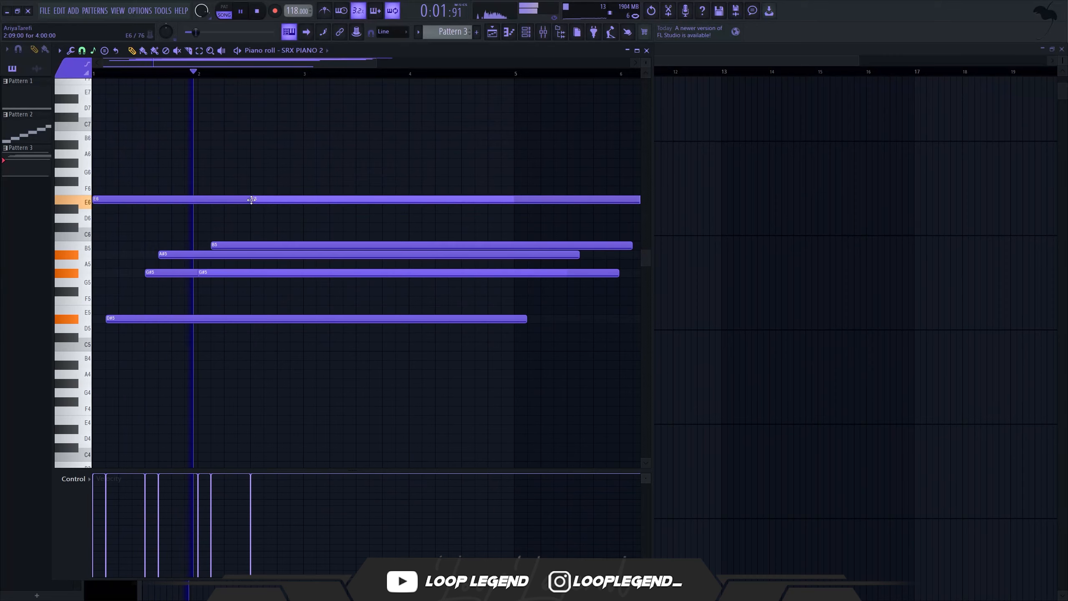
click(300, 209)
key(space)
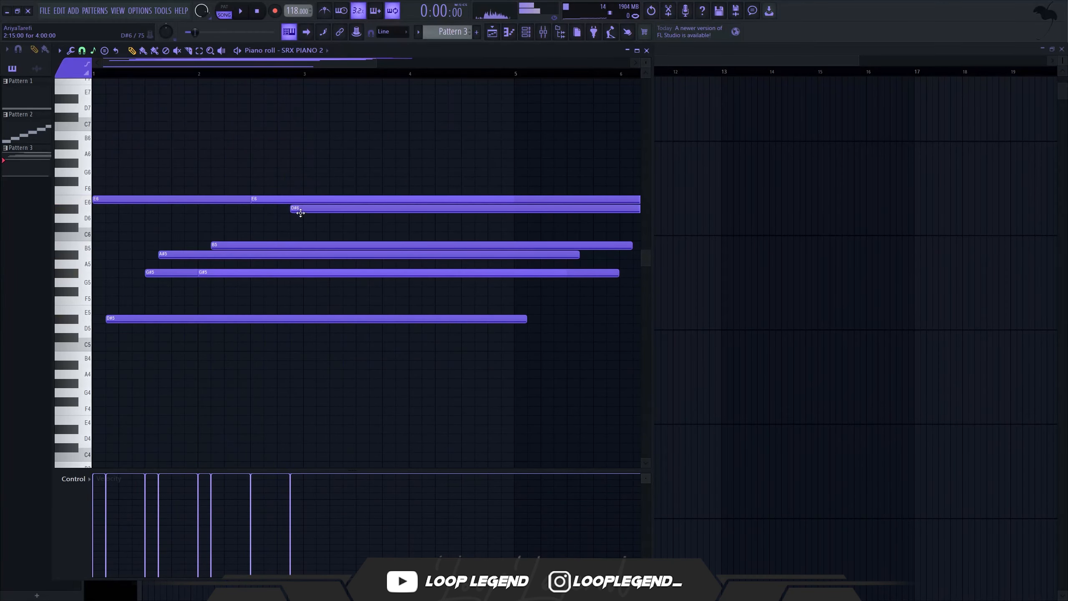
Slice all the piano notes at the start of bar 3 and delete everything after the cut.
scroll(289, 210, down, 2)
key(c)
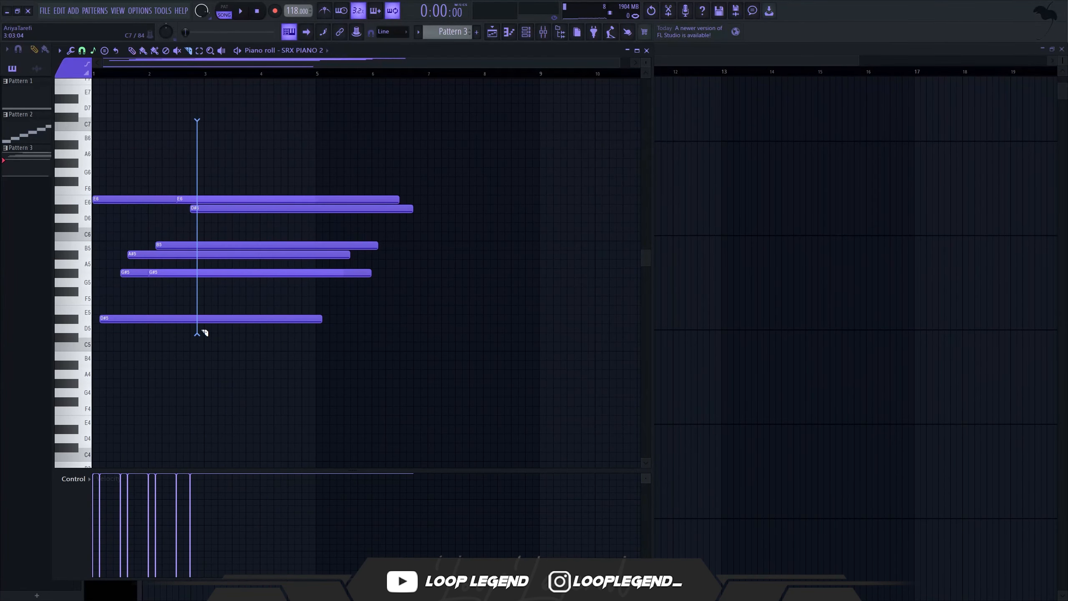
drag(204, 333, 205, 327)
key(Delete)
Duplicate the two-bar phrase into bars 3 and 4 and flip all the notes horizontally.
drag(289, 139, 72, 339)
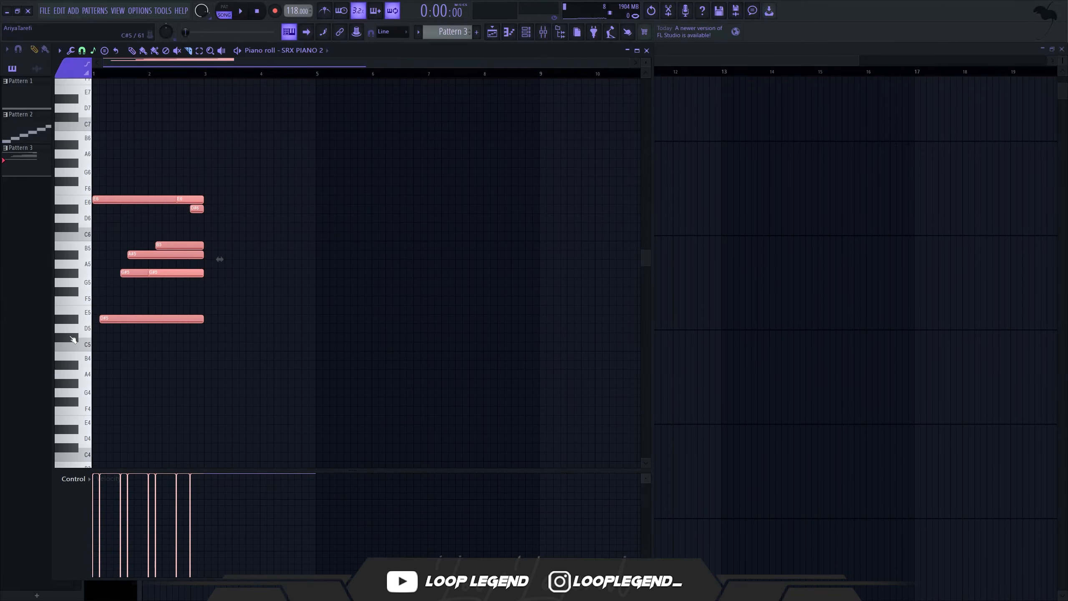
key(ctrl+b)
key(alt+y)
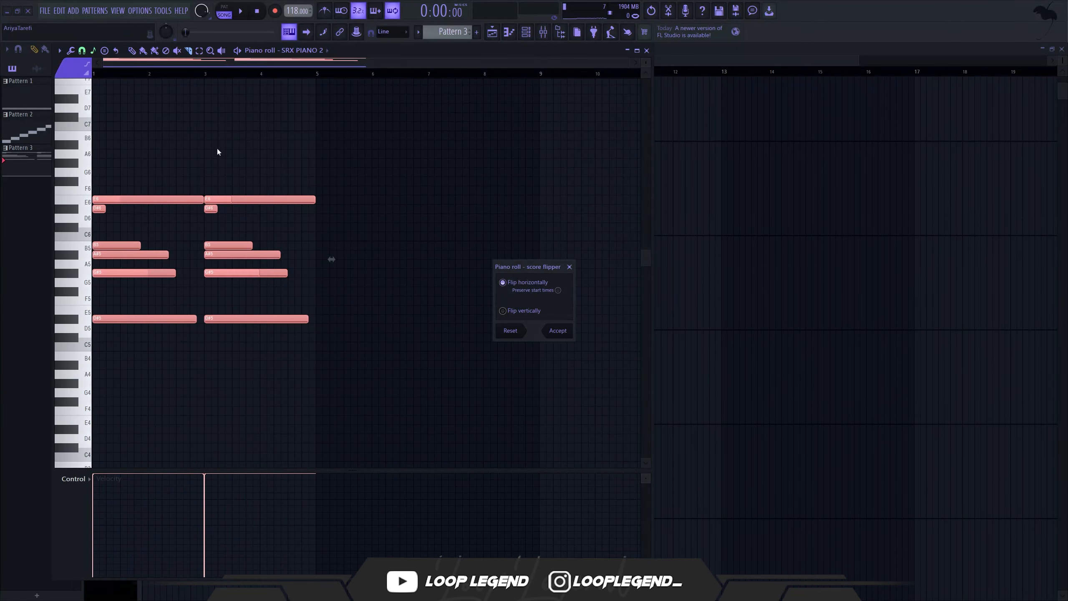
key(space)
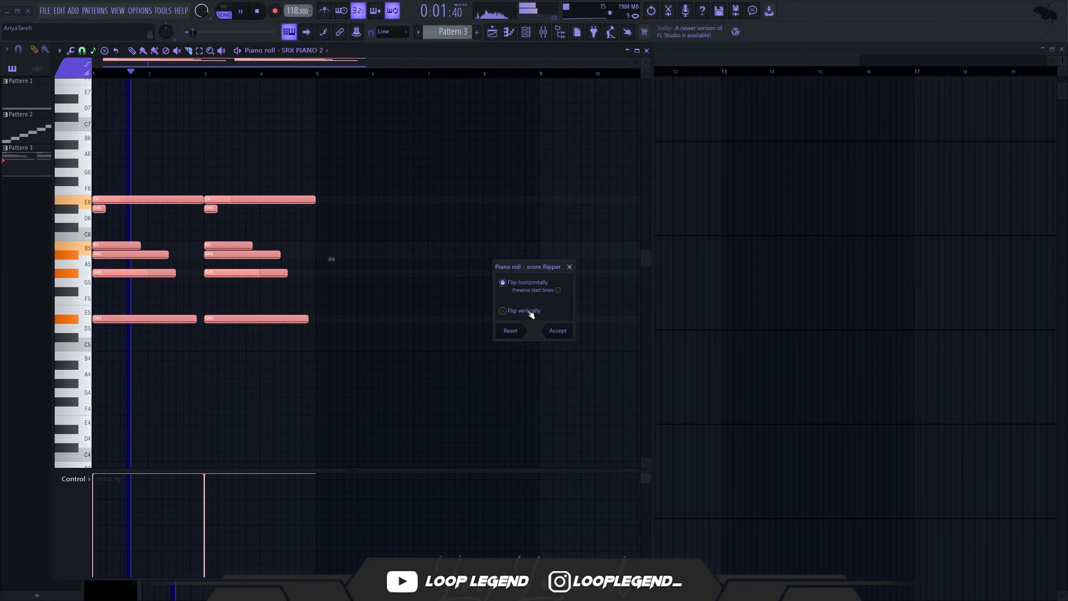
click(558, 330)
Strum the chord notes with the Strumizer, reducing the start time strength to a slight offset while previewing the pattern.
key(alt+s)
key(space)
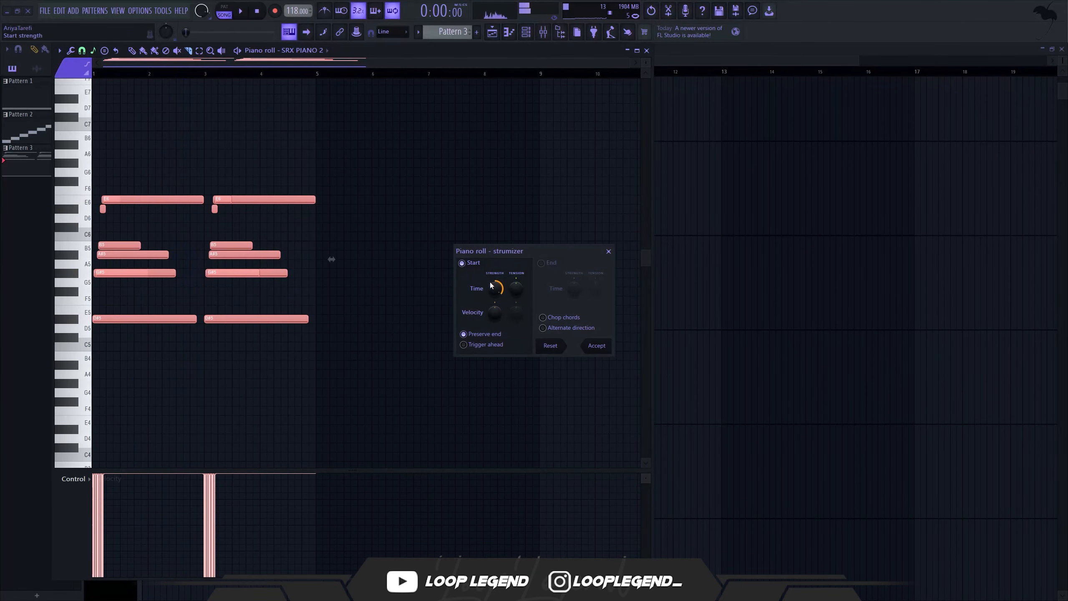
key(space)
key(space)
mouse_move(496, 288)
mouse_down()
mouse_move(496, 313)
mouse_move(495, 277)
mouse_up()
key(space)
key(space)
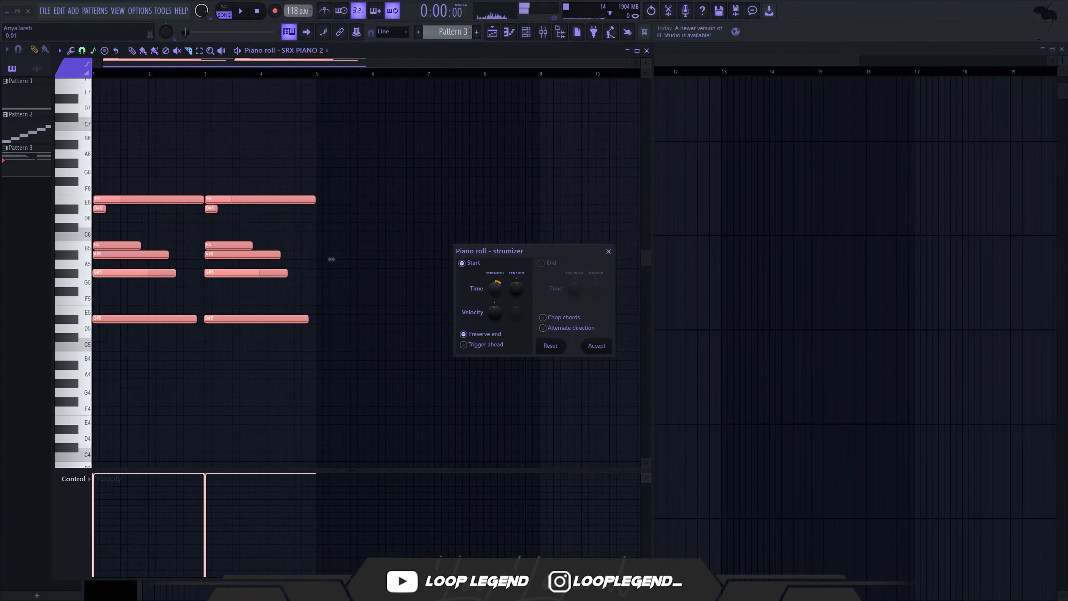
key(space)
key(space)
key(space)
key(space)
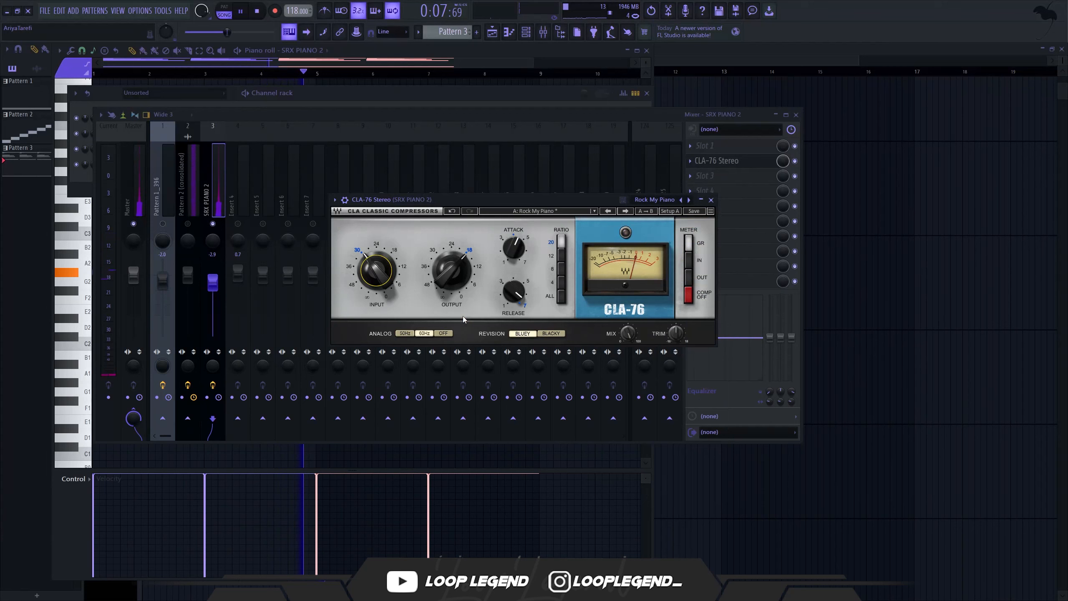
Set the CLA-76 output to about -16.4 and adjust the compressor settings of Fruity Limiter on the SRX PIANO 2 track.
click(462, 316)
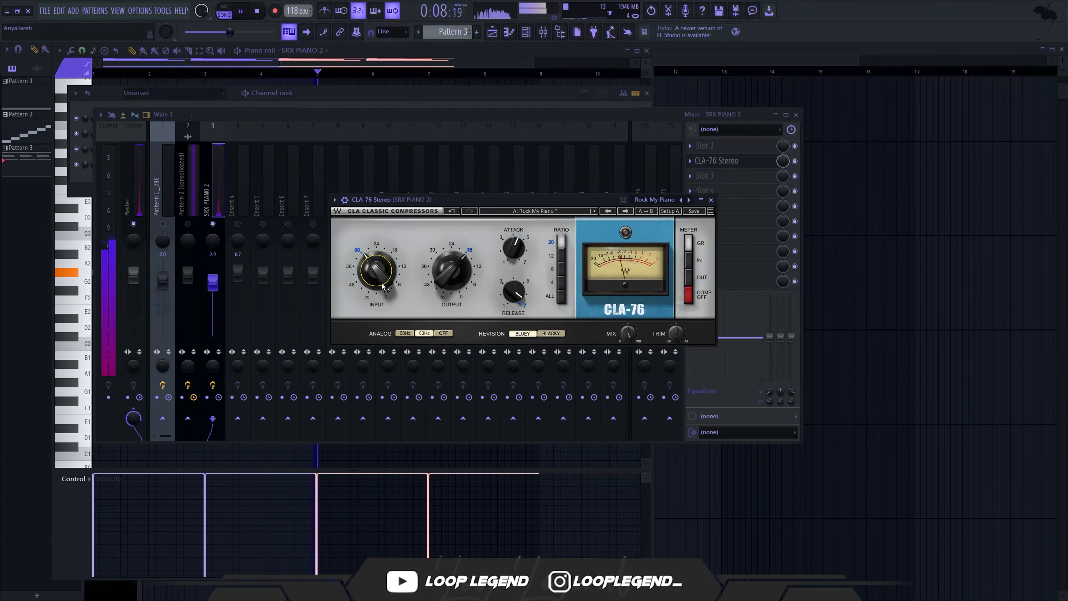
click(439, 272)
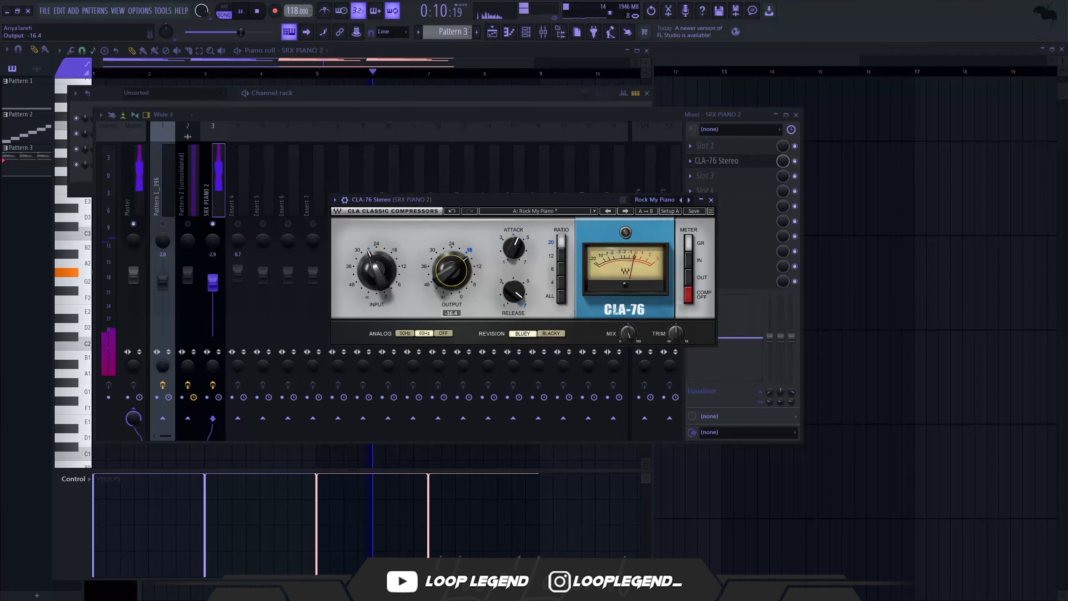
click(711, 200)
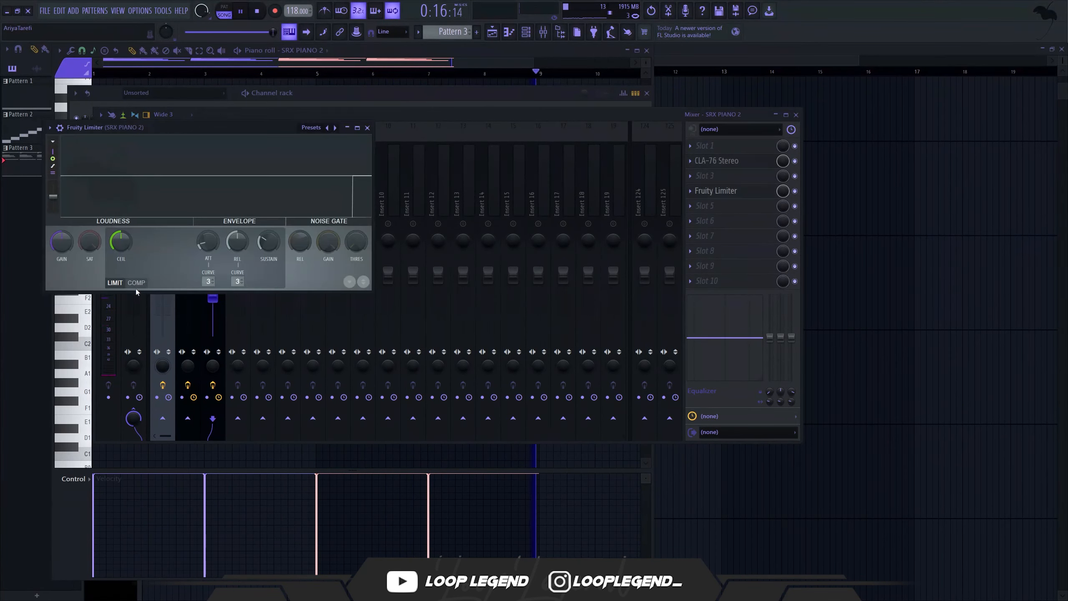
drag(121, 241, 177, 219)
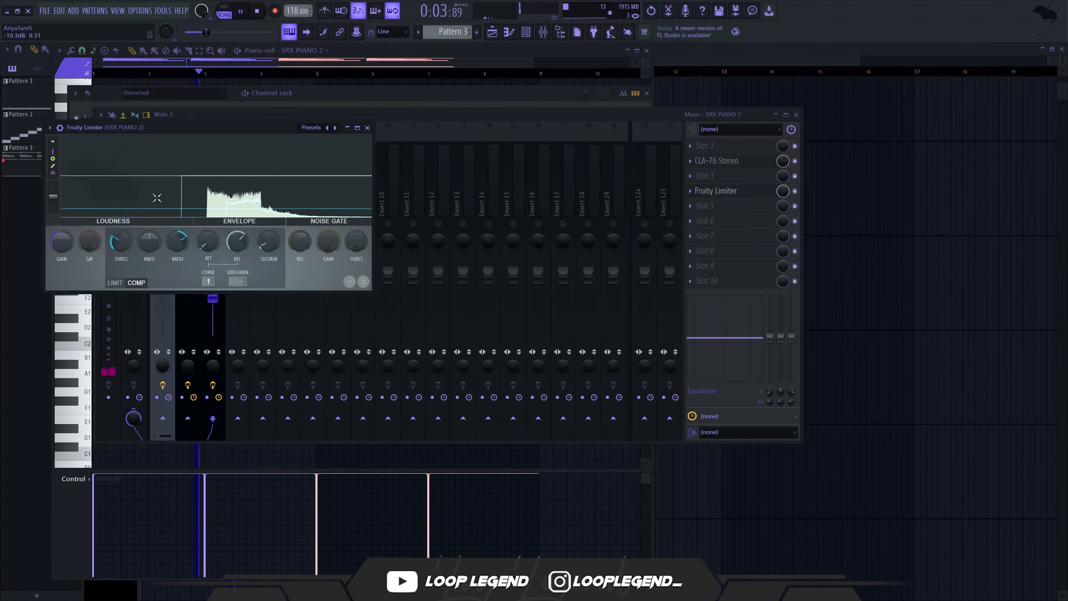
Slice the first long G#2 bass note at bars 2, 3 and 4, and delete the second long G#2 note.
click(189, 44)
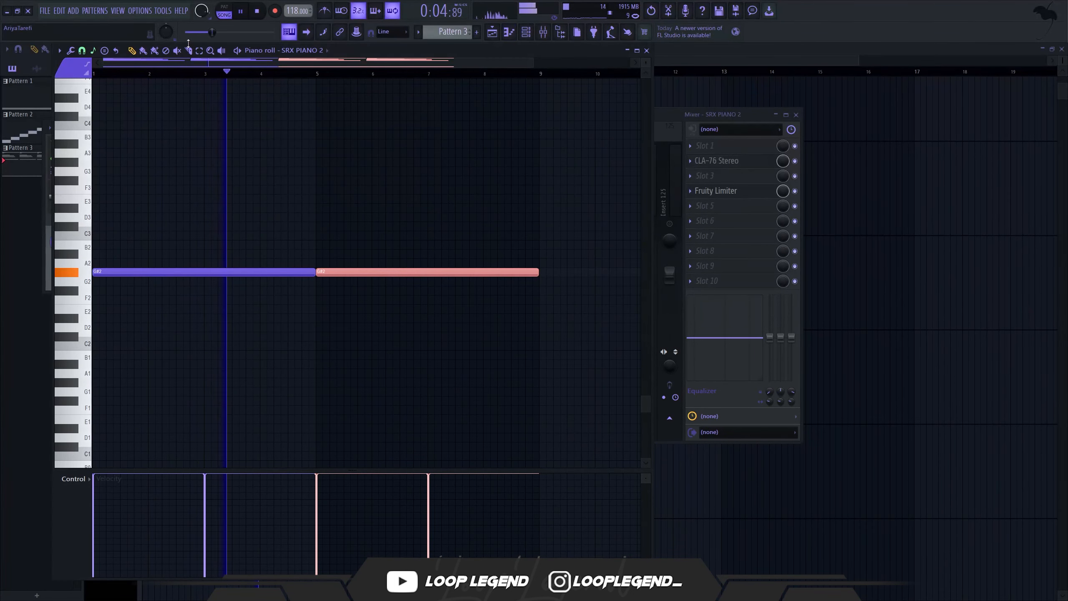
click(148, 273)
click(210, 274)
click(261, 272)
right_click(340, 273)
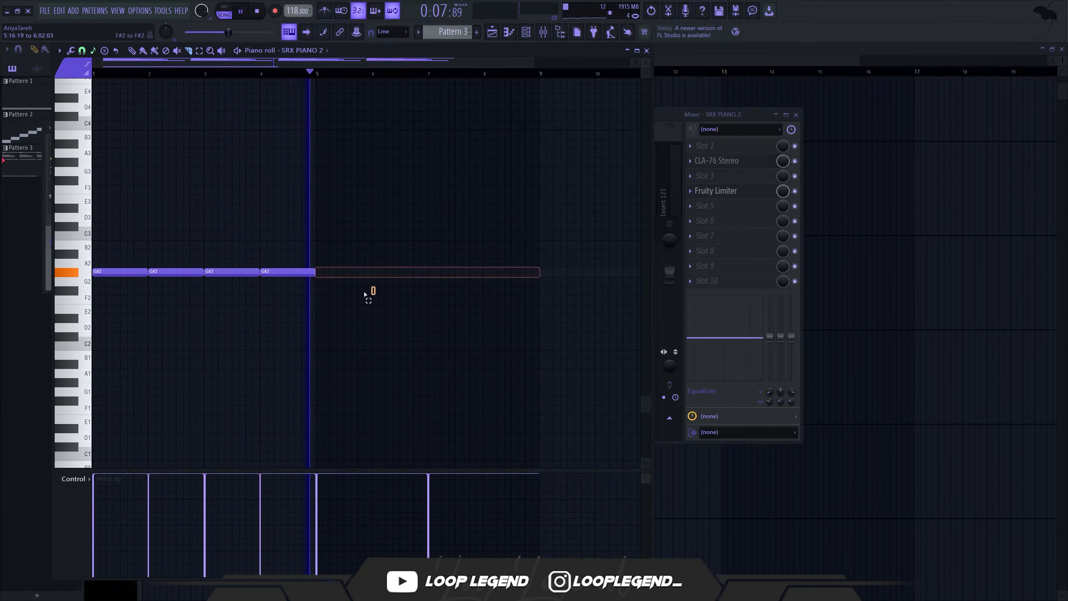
Duplicate the four G#2 bass notes into bars 5 to 8 and move the treble boost higher in SRX PIANO 2's Fruity parametric EQ 2.
key(ctrl+b)
mouse_move(370, 294)
mouse_down()
mouse_move(131, 267)
mouse_move(370, 303)
mouse_up()
key(F7)
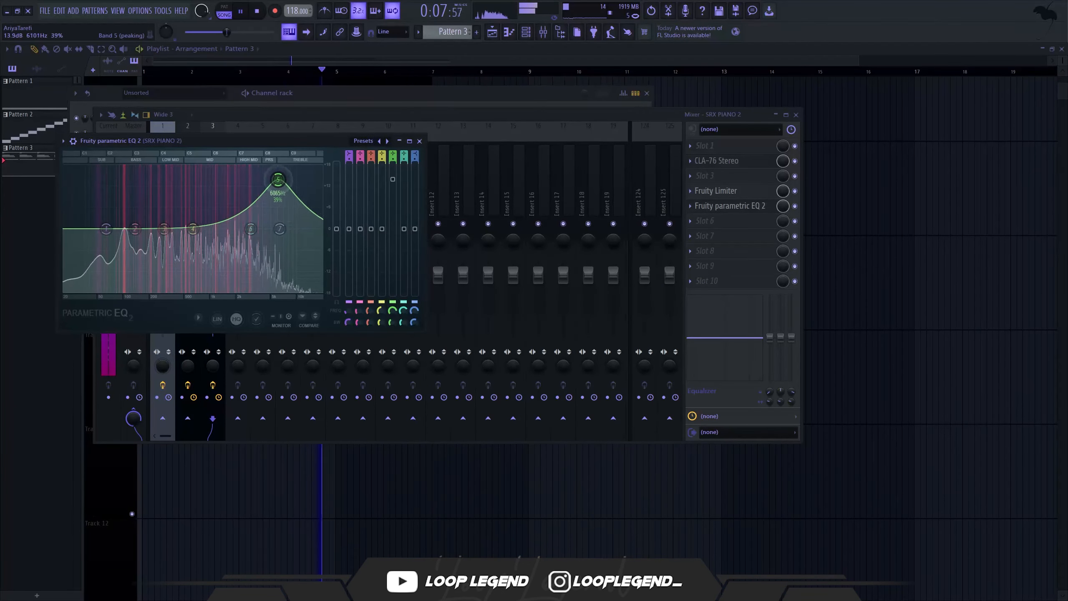
drag(277, 180, 305, 170)
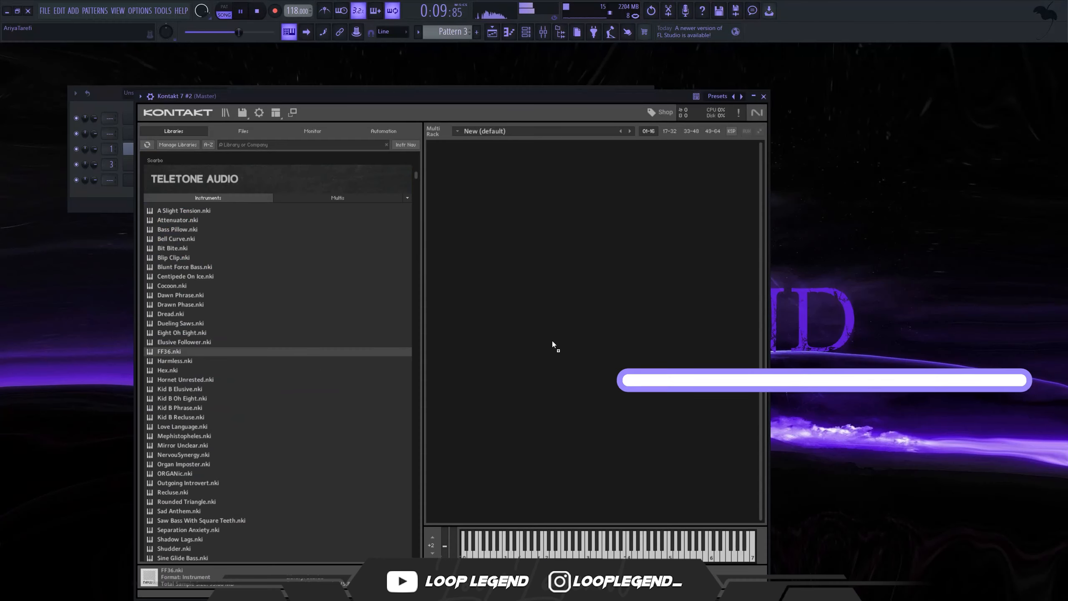
Load the FF36 patch from the Teletone Audio library into Kontakt 7 #2, and try Kid B Phrase in the rack.
drag(552, 344, 580, 332)
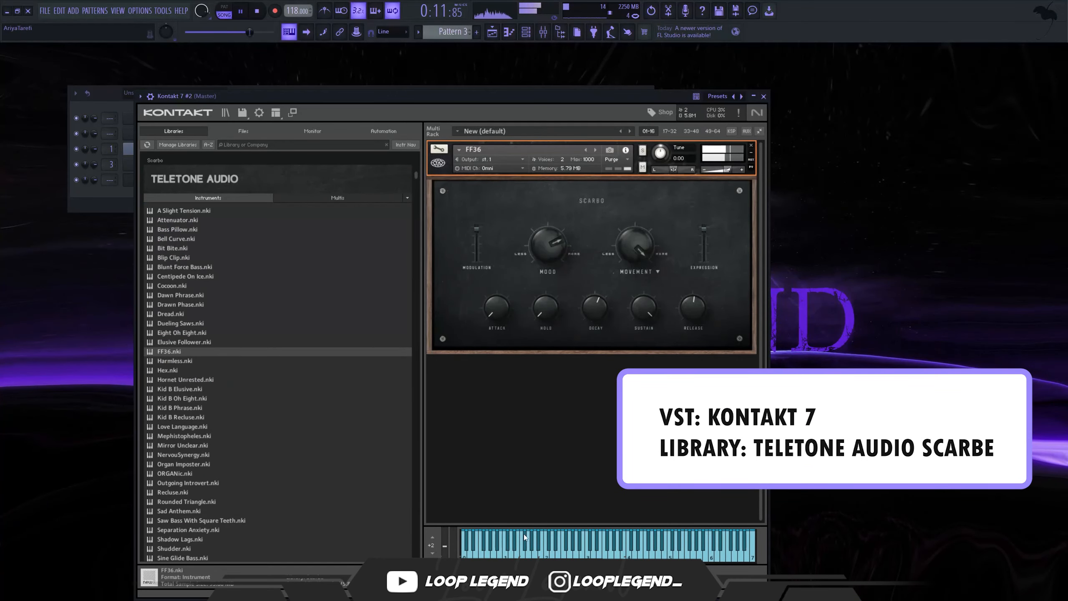
drag(180, 407, 503, 258)
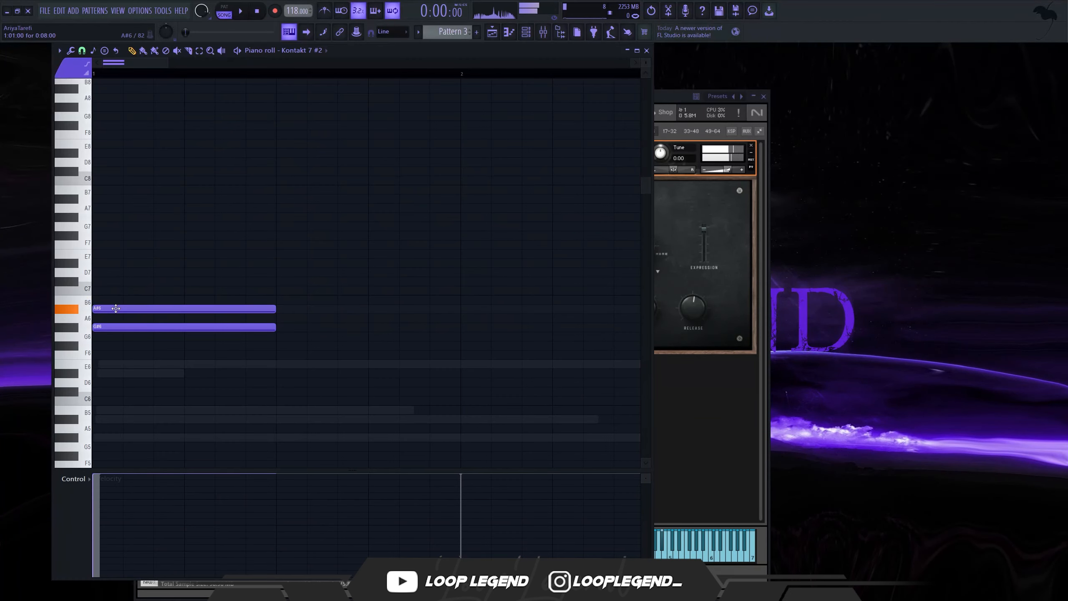
Stack B6, C#7, D#7 and E7 notes above the G#6 and A#6 notes at bar 1 and preview the cluster.
click(93, 299)
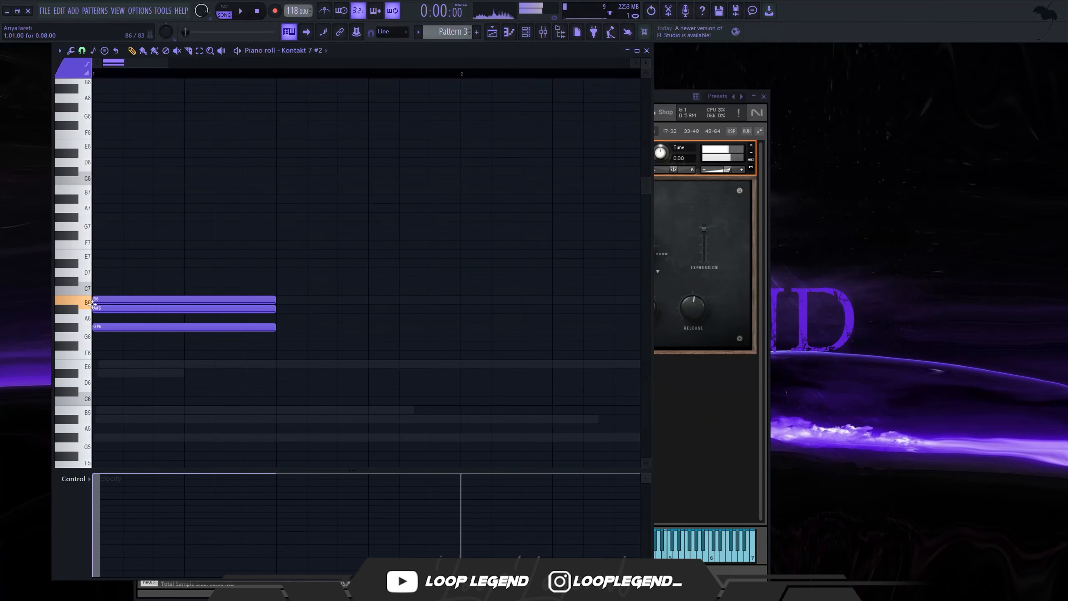
click(94, 281)
click(103, 263)
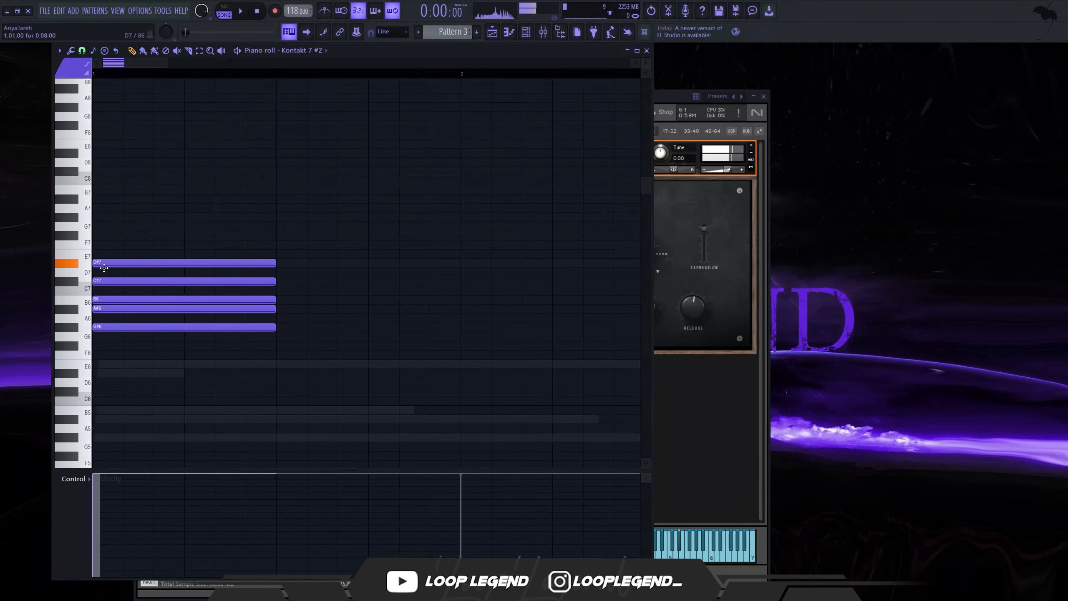
click(131, 254)
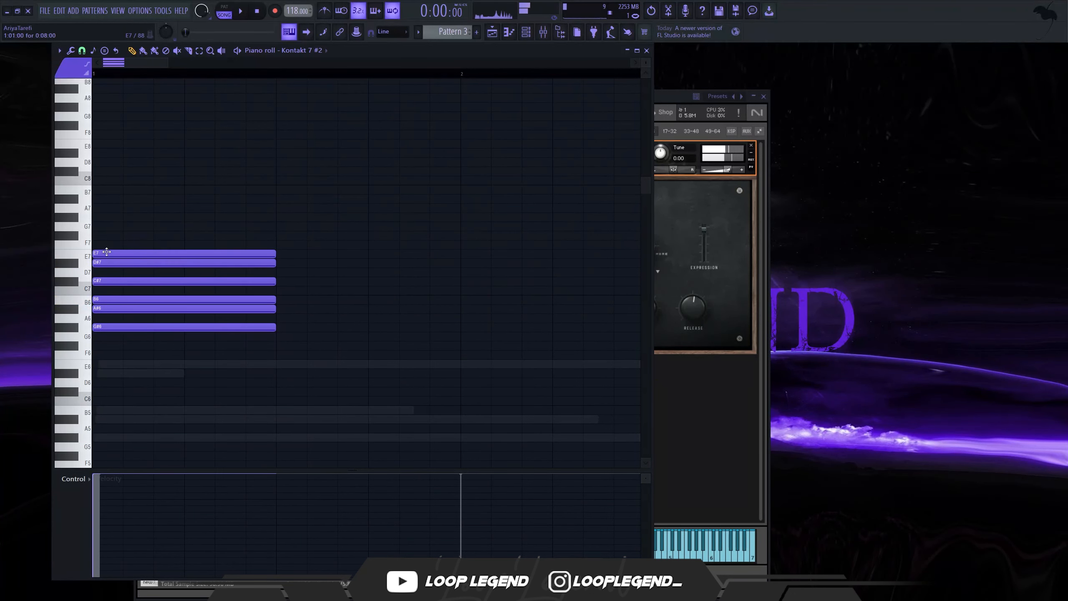
key(space)
key(space)
Stagger the stacked notes into an ascending run, each starting slightly after the one below, and preview it.
drag(206, 213, 176, 297)
key(space)
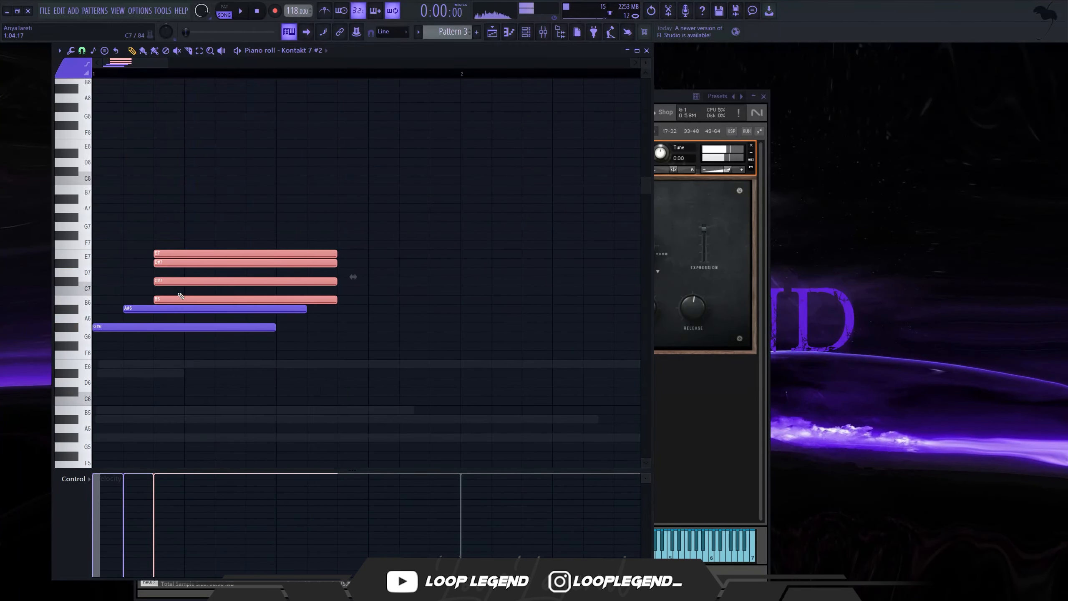
drag(183, 248, 250, 250)
key(space)
key(space)
key(space)
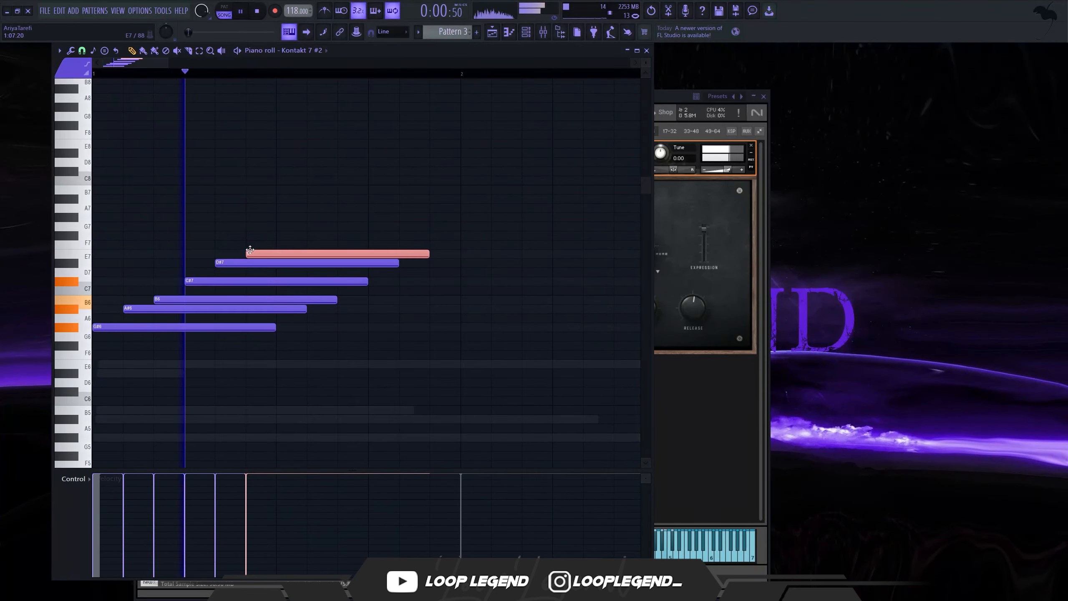
key(space)
Shift the A#6 and B6 notes earlier so they follow the first G#6 more closely, previewing the timing repeatedly.
mouse_move(159, 310)
mouse_down()
mouse_move(135, 312)
mouse_move(156, 302)
mouse_up()
key(space)
key(space)
key(space)
key(space)
key(space)
key(space)
key(space)
key(space)
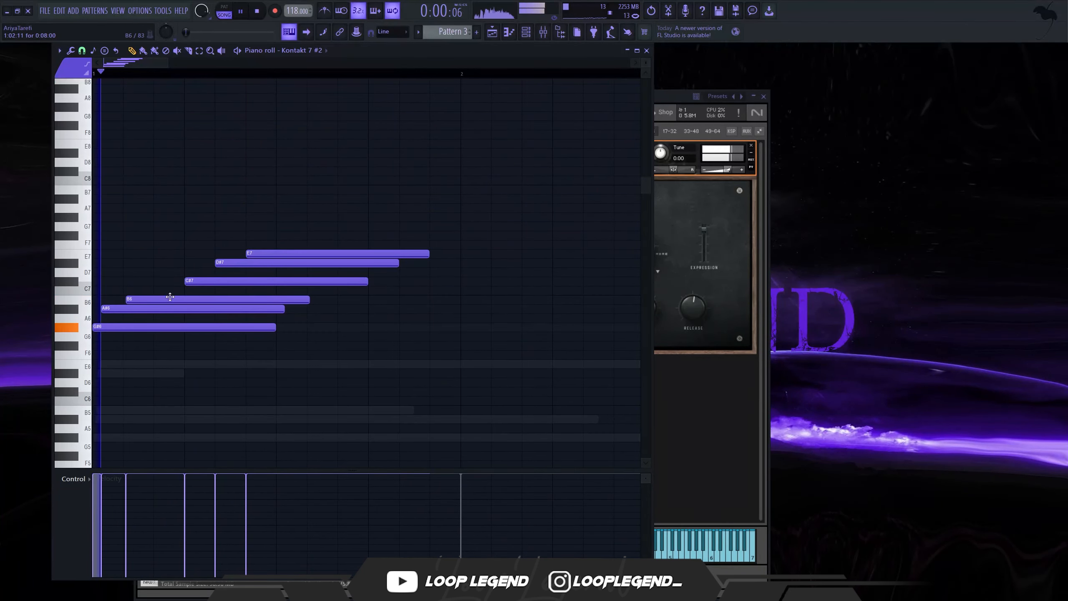
Move the D#7 note later and delete the E7 note, repeating the ascending phrase across four bars.
key(space)
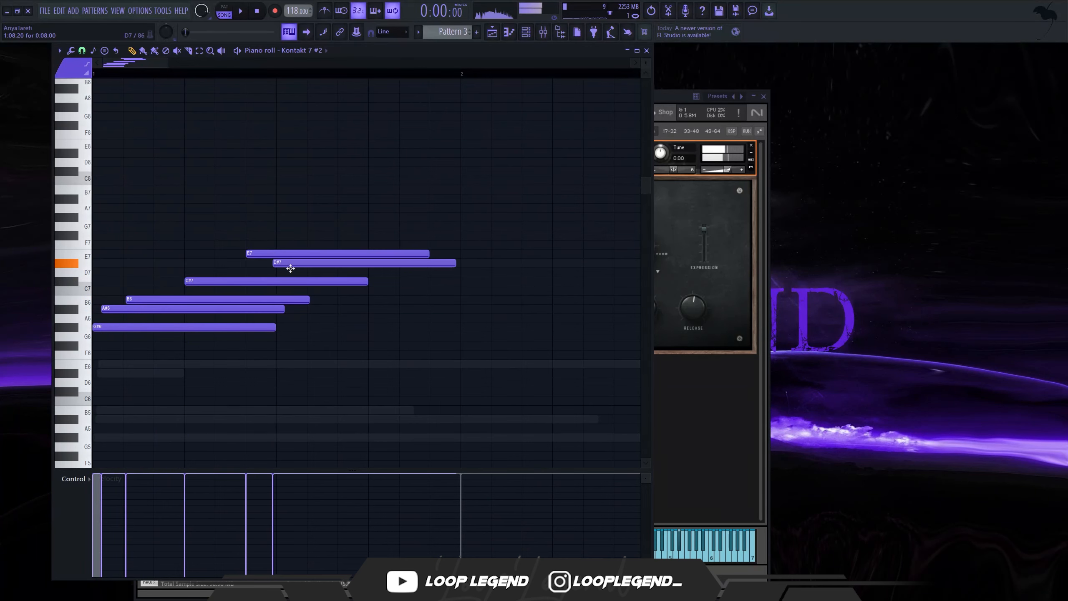
key(space)
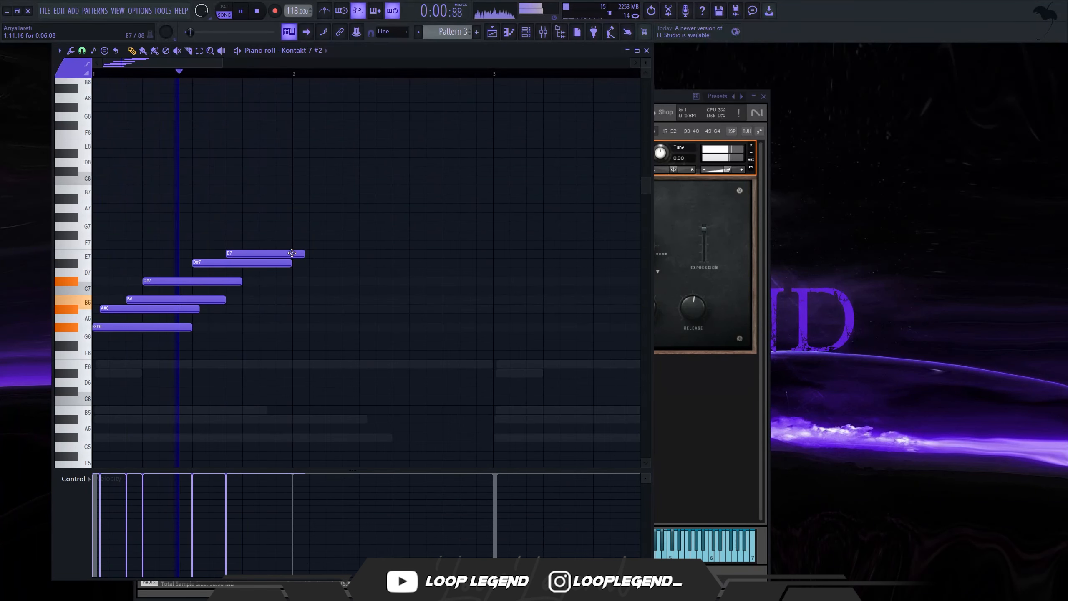
right_click(291, 253)
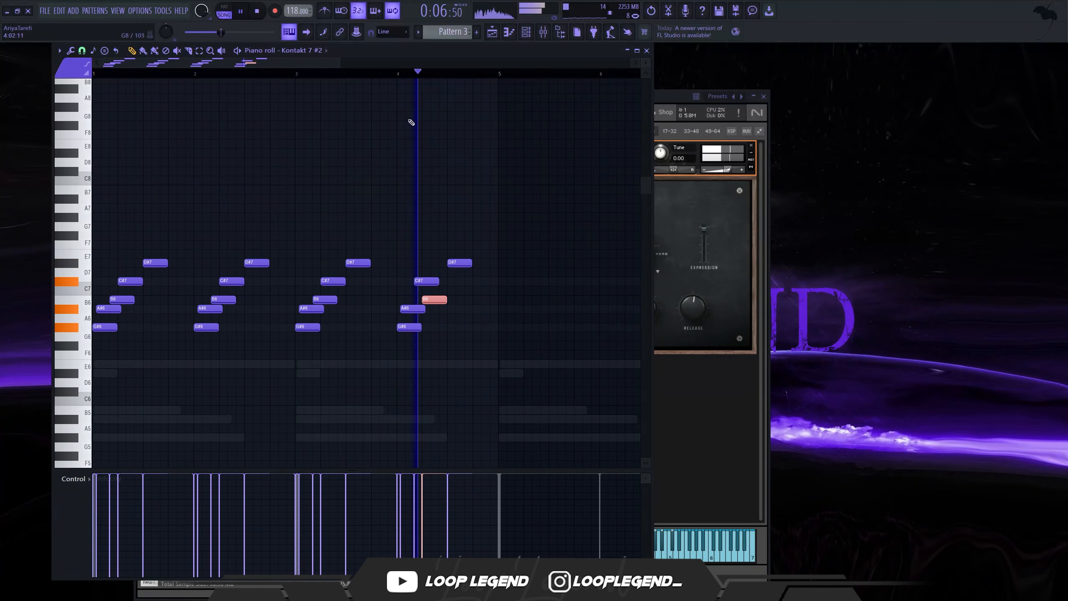
Rearrange the middle notes of the bar 4 phrase so C#7 comes first, followed by A#6 and B6.
scroll(431, 181, up, 3)
key(space)
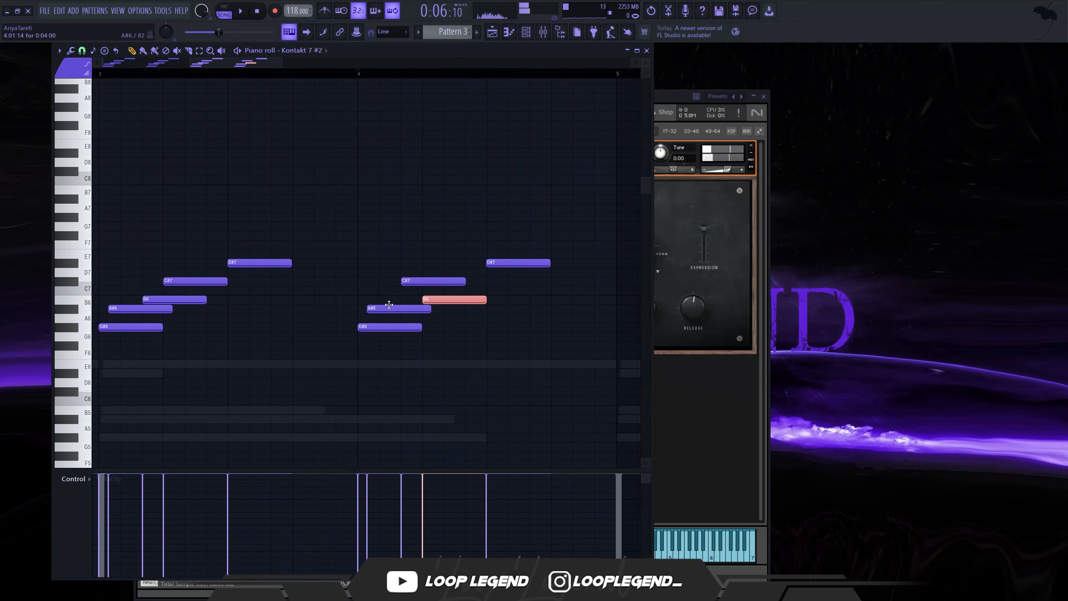
drag(394, 320, 394, 311)
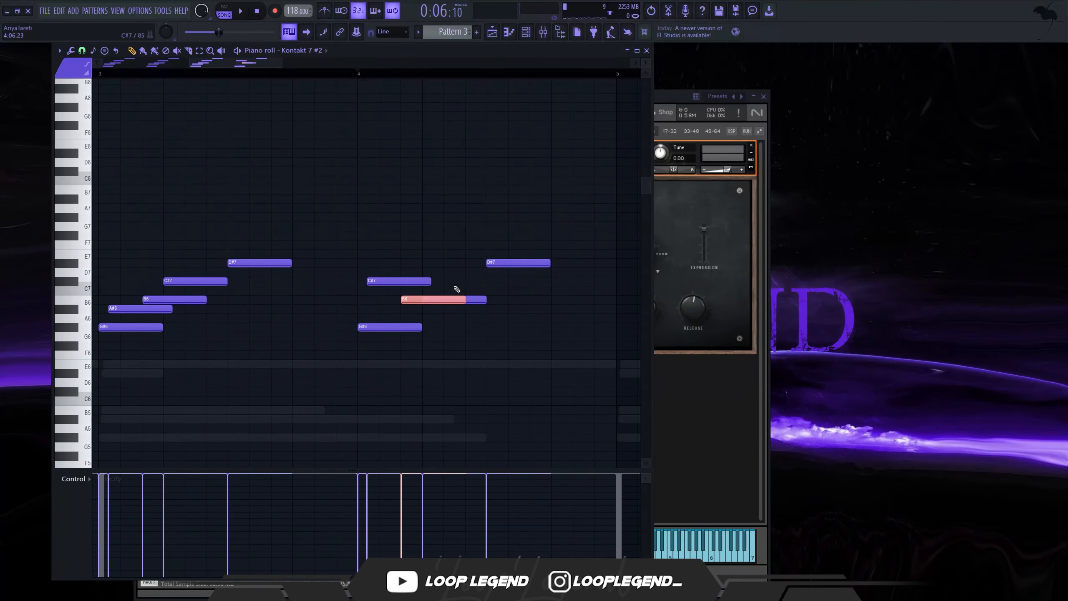
key(Down)
key(space)
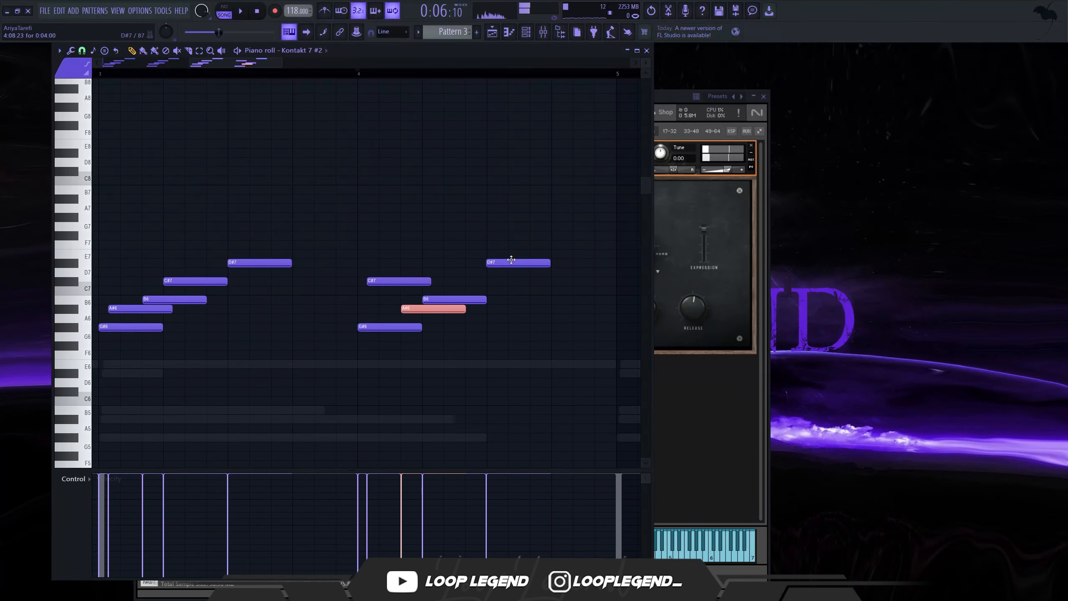
Change the last D#7 note in bar 4 to E7 and add a D#7 note directly after it.
key(ctrl+b)
key(Down)
key(space)
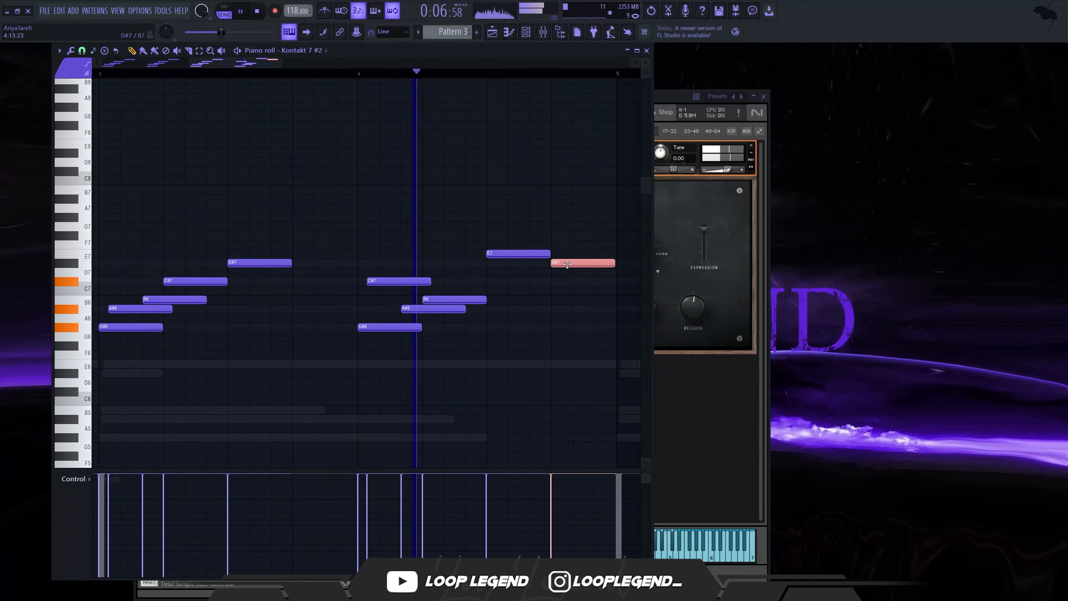
Raise the E7 note near the end of bar 4 to F#7 and preview the melody.
scroll(504, 289, down, 1)
scroll(504, 289, down, 4)
scroll(490, 294, down, 1)
ctrl+click(438, 226)
key(shift+Up)
key(shift+Up)
key(shift+Up)
key(shift+Up)
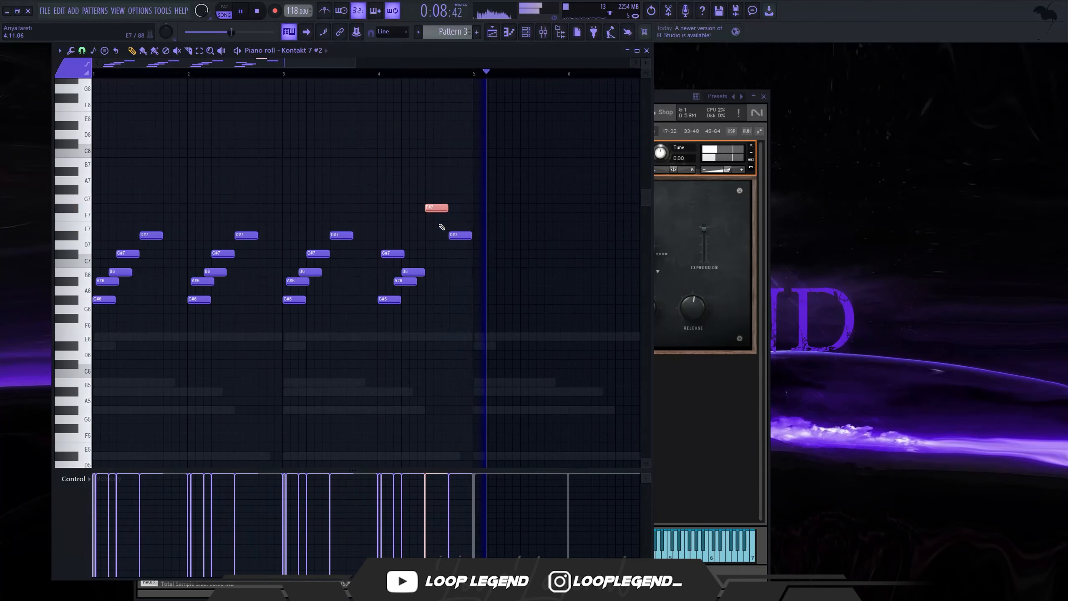
key(space)
key(space)
Apply a Reverse shape over the last quarter of the bar in ShaperBox 3's Time shaper on Kontakt 7 #2 and preview it.
scroll(425, 229, down, 3)
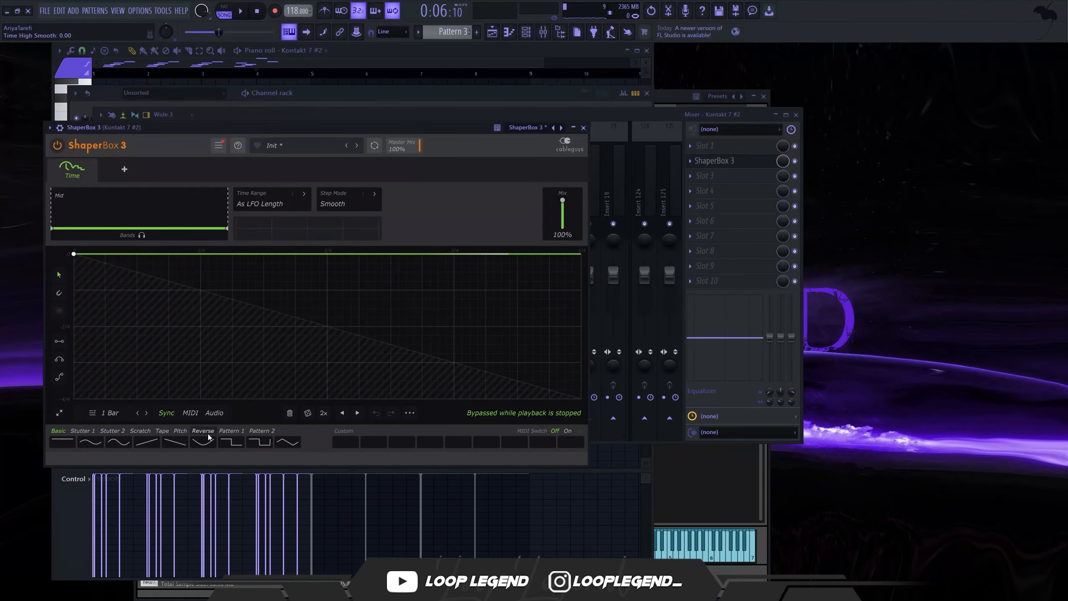
drag(330, 132, 348, 137)
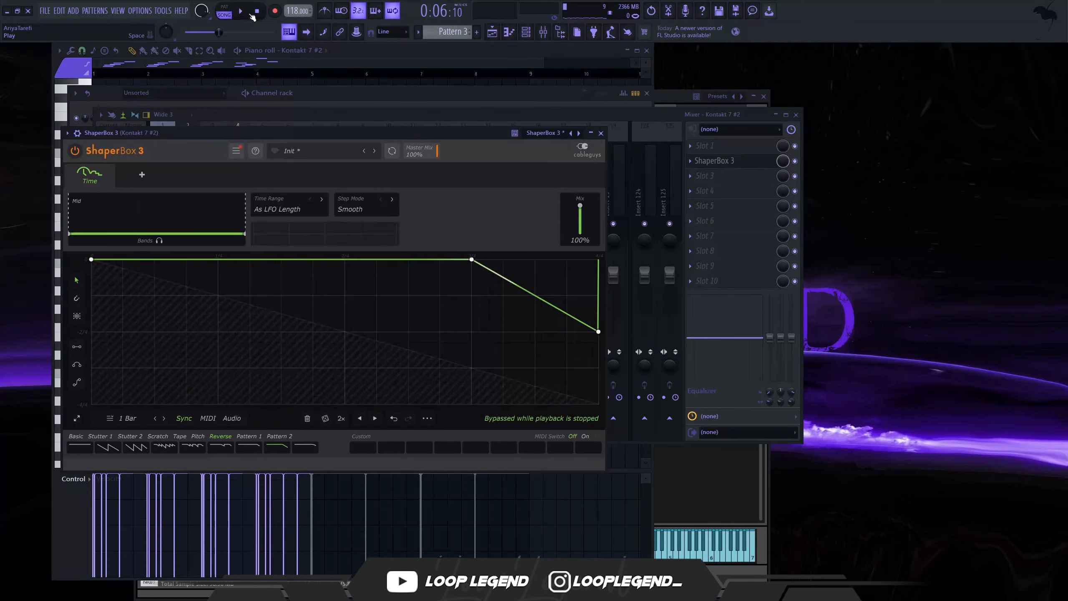
key(space)
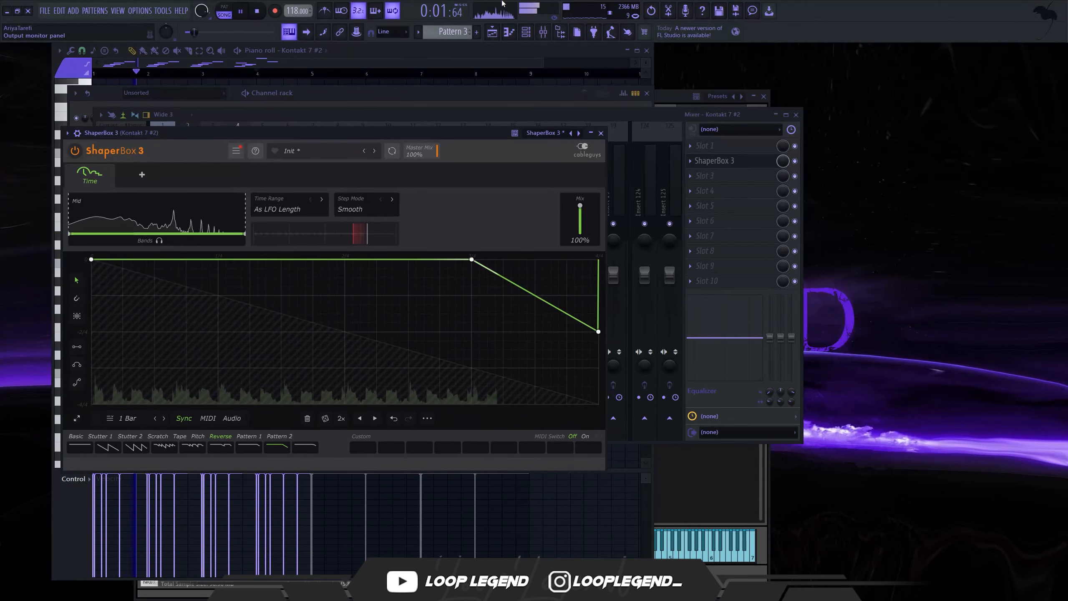
Lower the ShaperBox 3 mix slightly and adjust Crystalline's dry/wet mix to around 16% on the Kontakt 7 #2 track.
drag(580, 206, 580, 210)
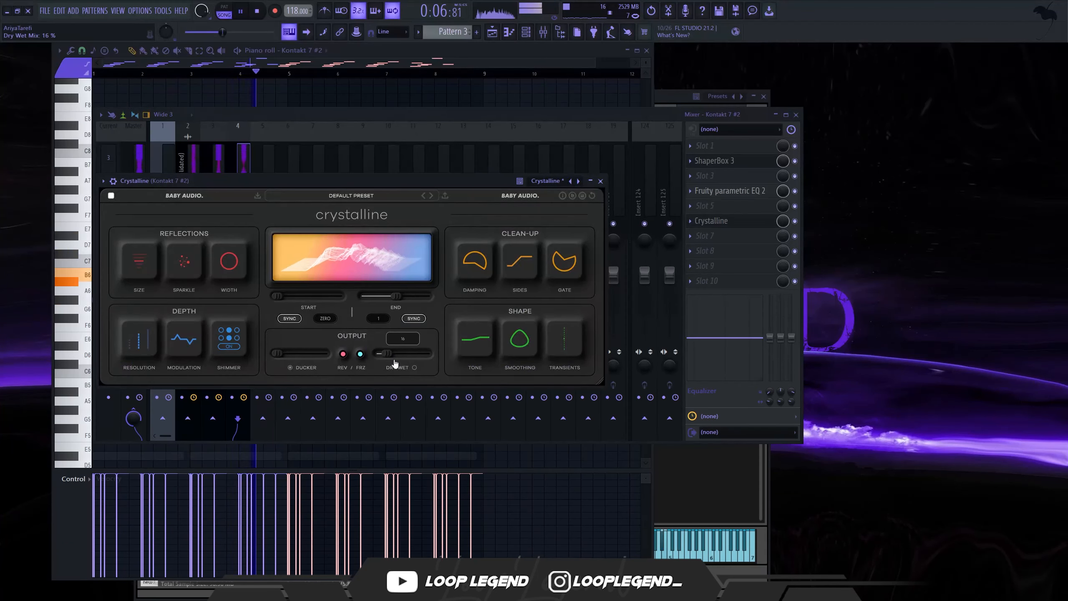
mouse_move(395, 363)
mouse_down()
mouse_move(386, 364)
mouse_move(397, 362)
mouse_up()
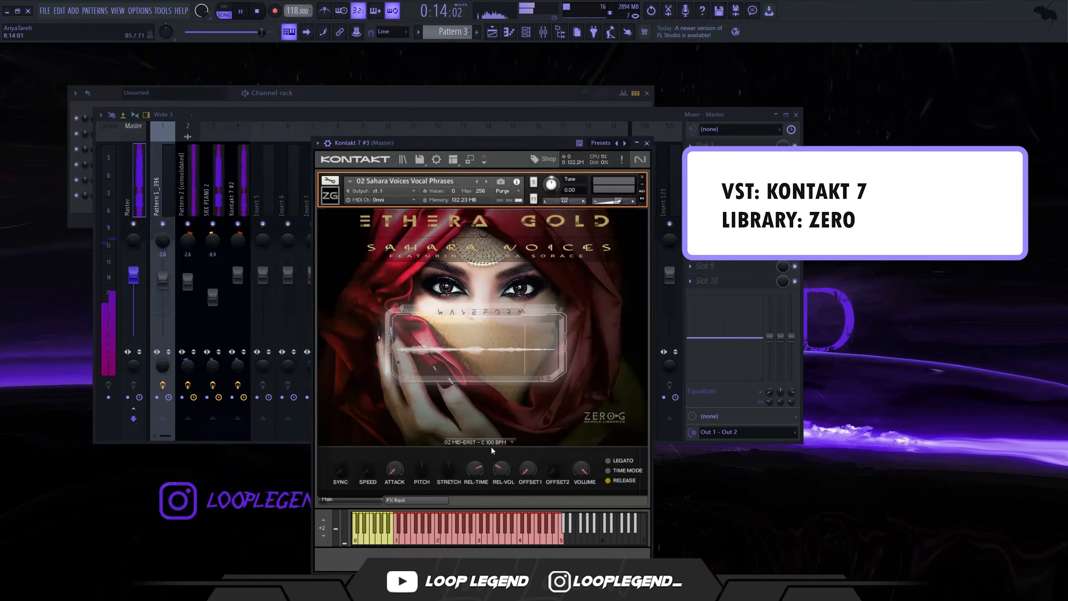
Choose the 02 MID-EAST - C 100 BPM vocal phrase tuned to -1.00, and place D6 notes midway through bars 2 and 6.
click(489, 442)
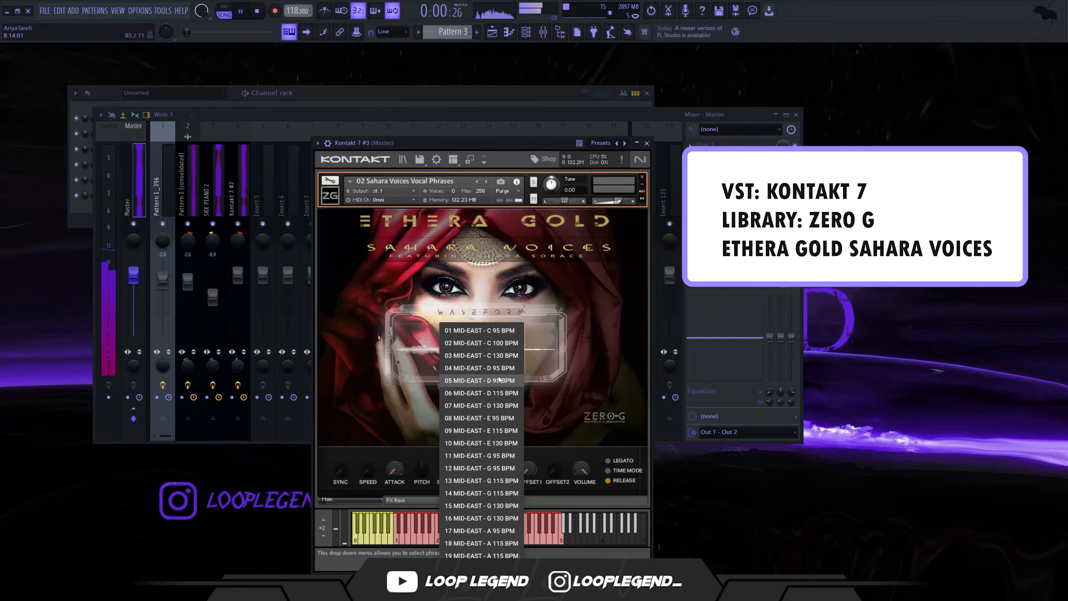
click(497, 343)
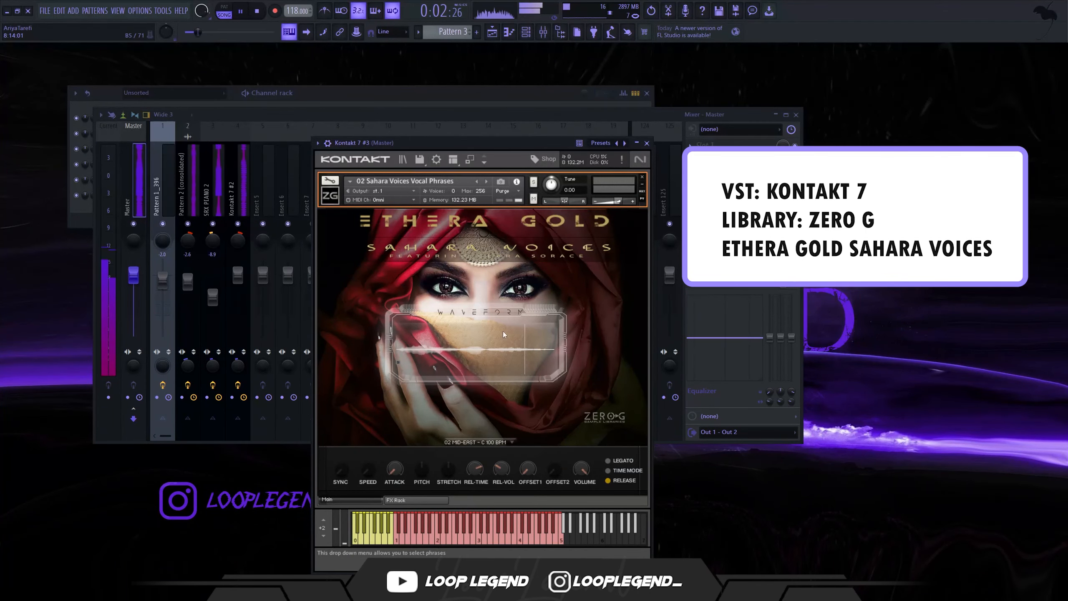
scroll(551, 185, down, 1)
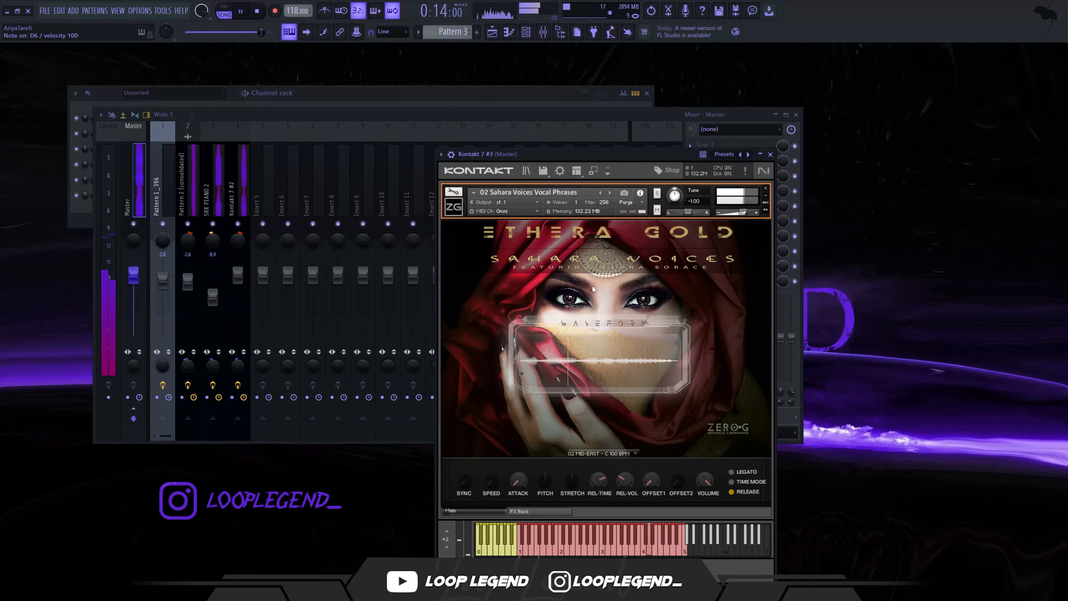
key(F7)
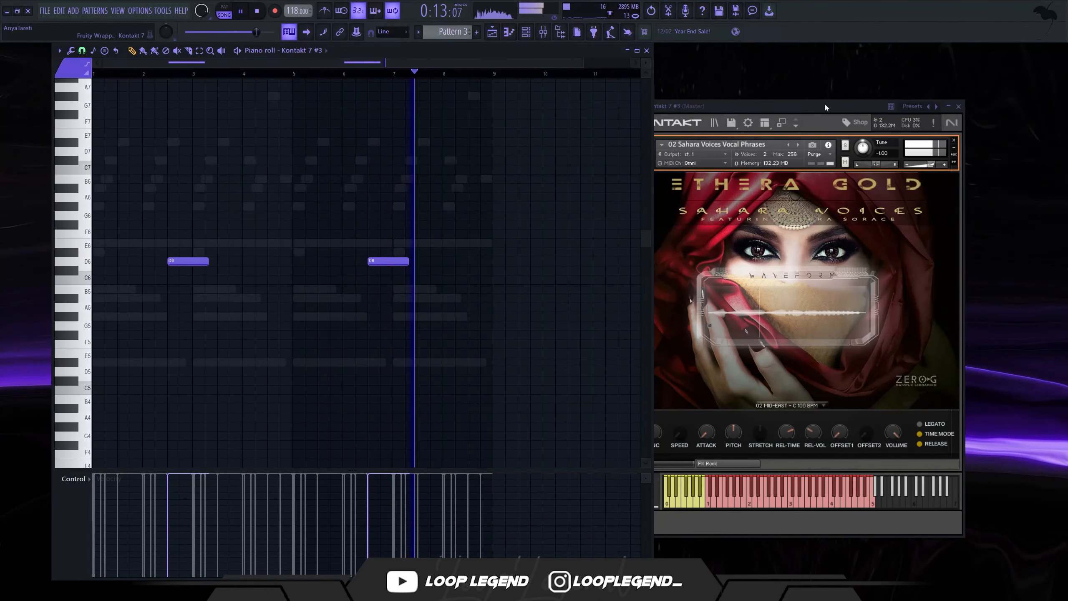
Clone the Kontakt 7 #3 vocal channel in the channel rack.
click(526, 32)
right_click(176, 196)
key(c)
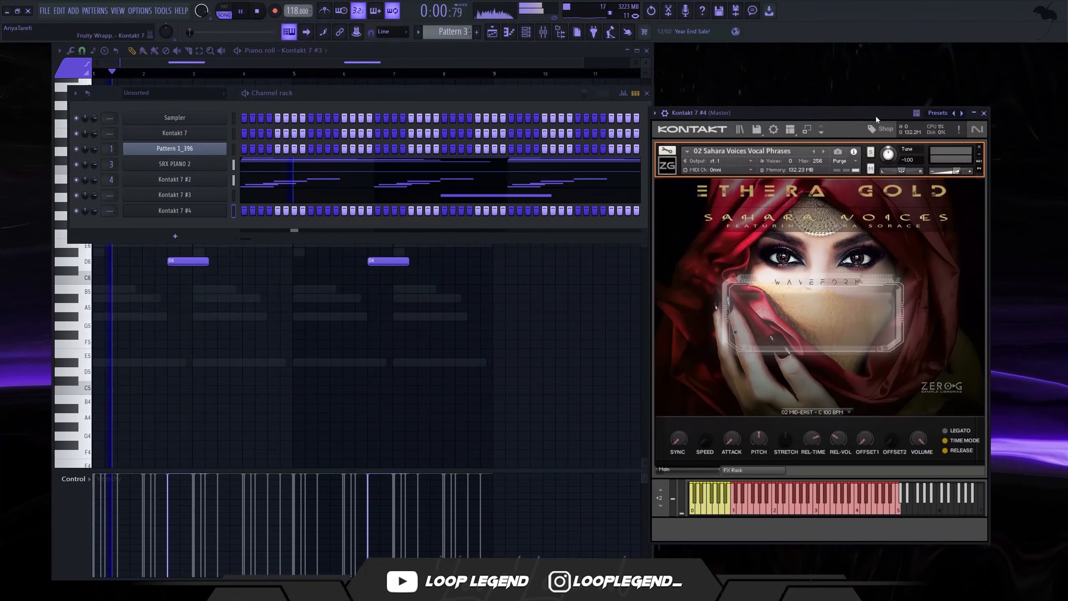
Select the vocal phrase 01 MID-EAST - C 95 BPM in the Kontakt 7 #4 instrument.
drag(875, 116, 869, 109)
click(807, 405)
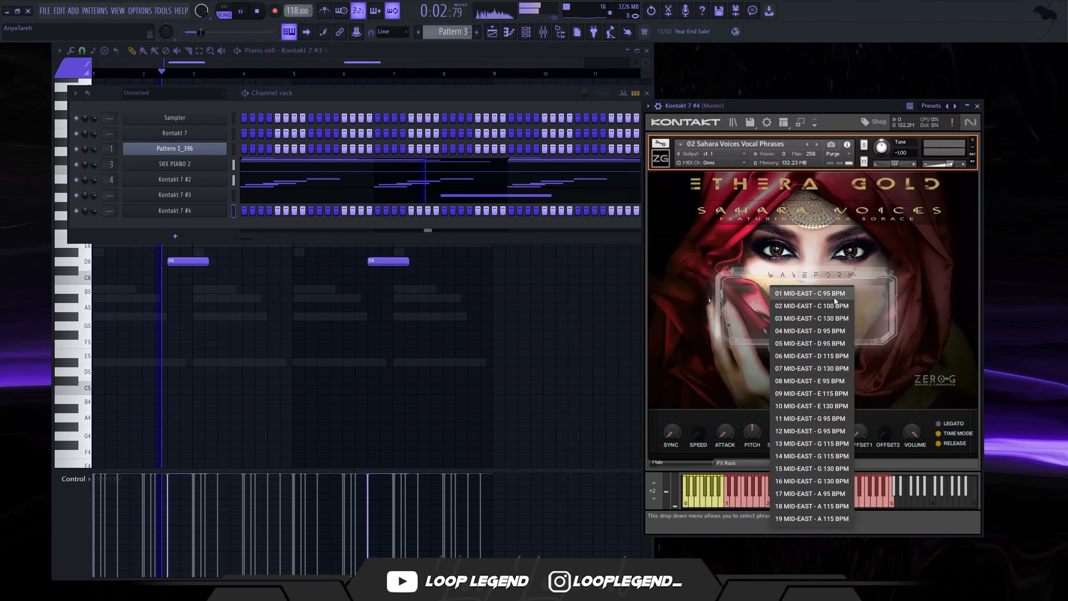
click(834, 300)
click(811, 407)
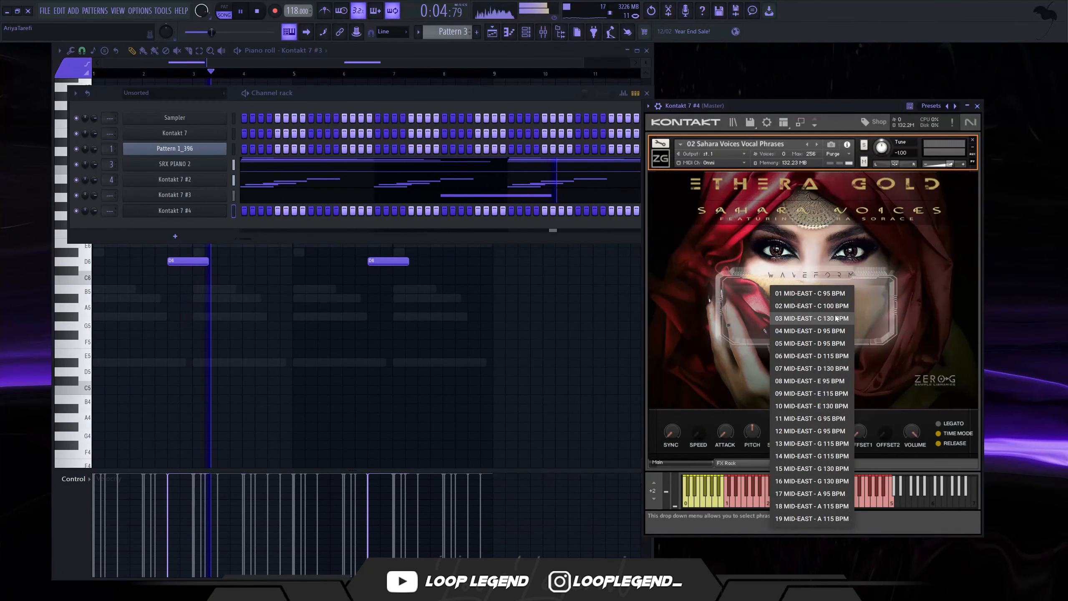
click(836, 318)
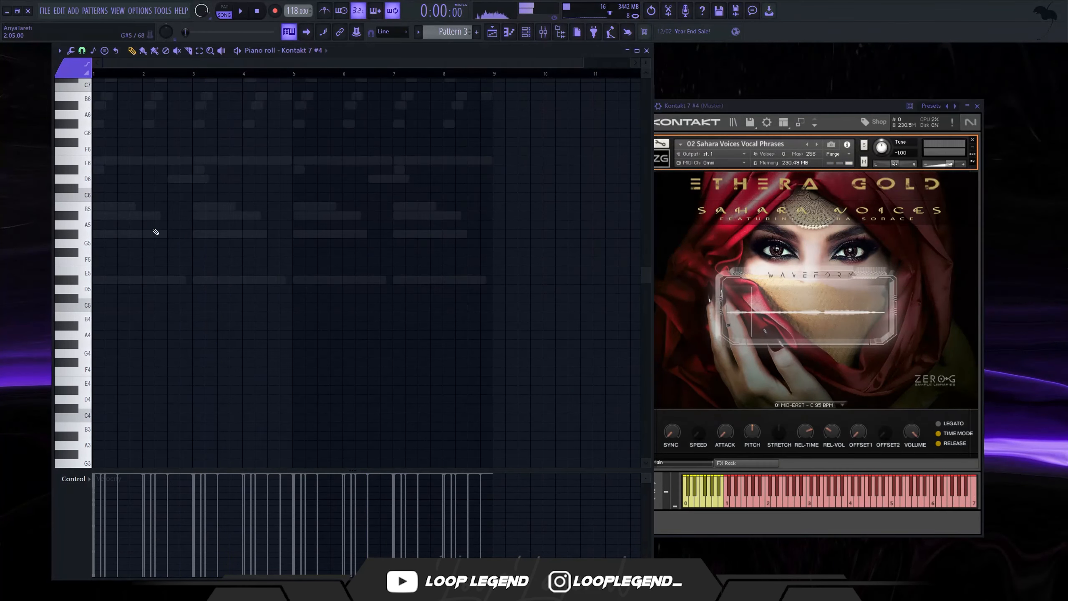
Draw an A#5 vocal note at the start of bar 1 and a G3 note from late bar 1 to about bar 3, and preview them.
drag(101, 217, 87, 219)
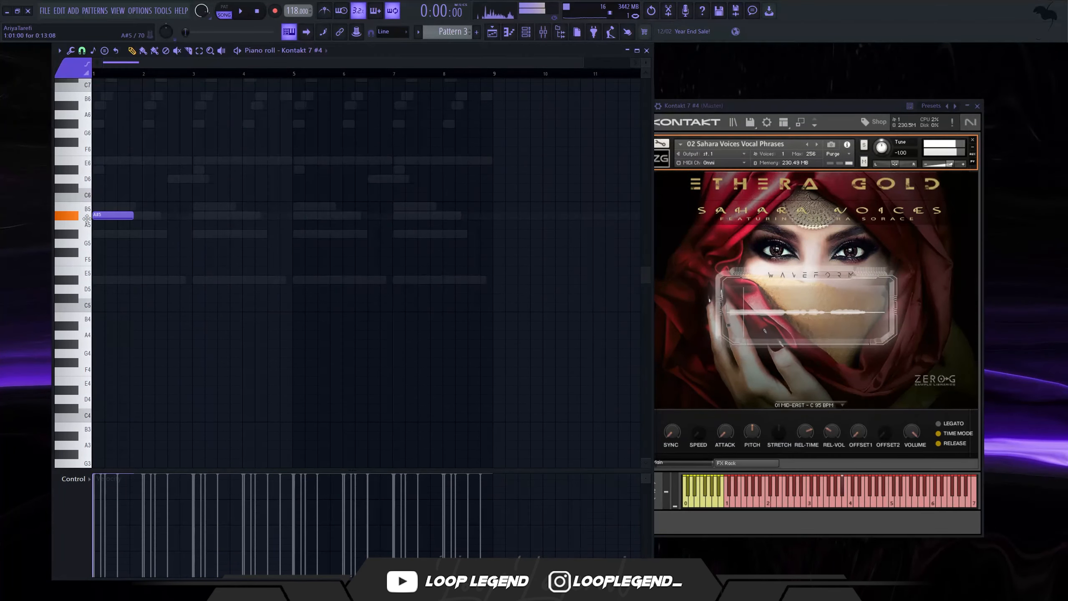
scroll(110, 72, up, 4)
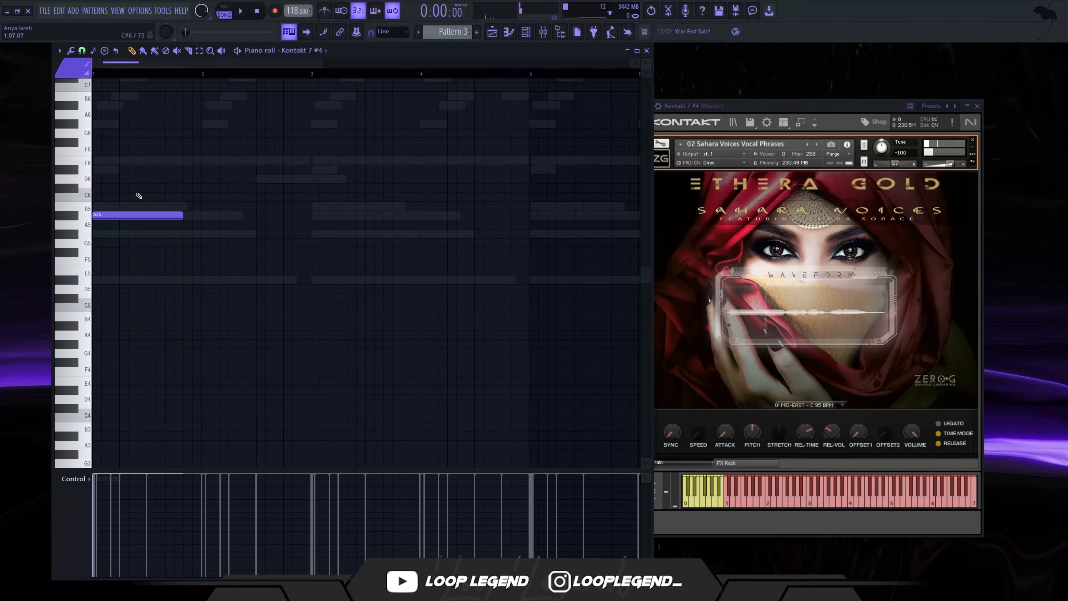
click(228, 425)
drag(227, 428, 231, 465)
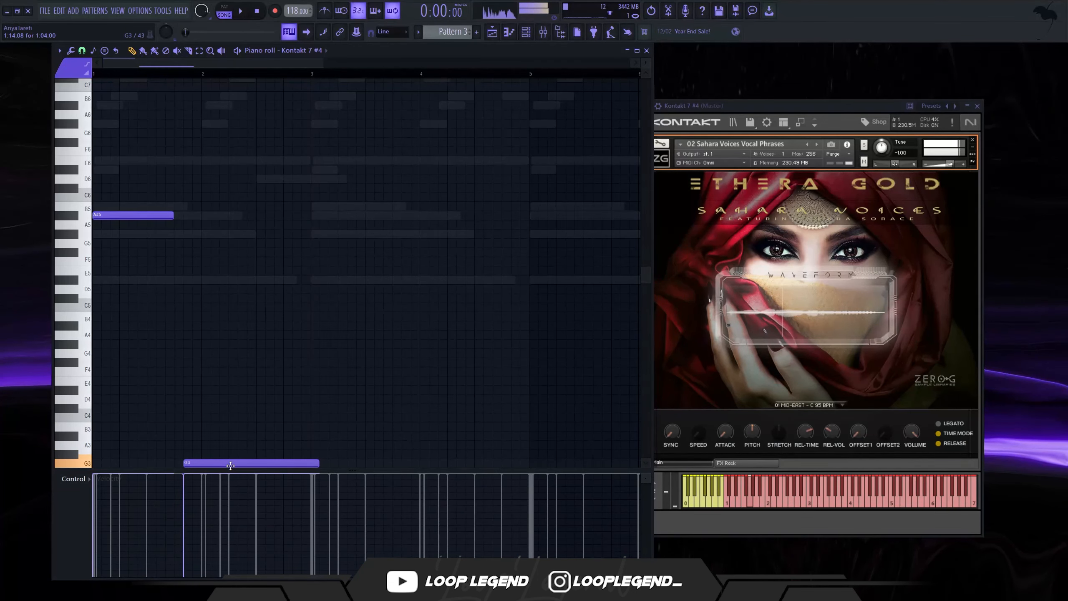
key(space)
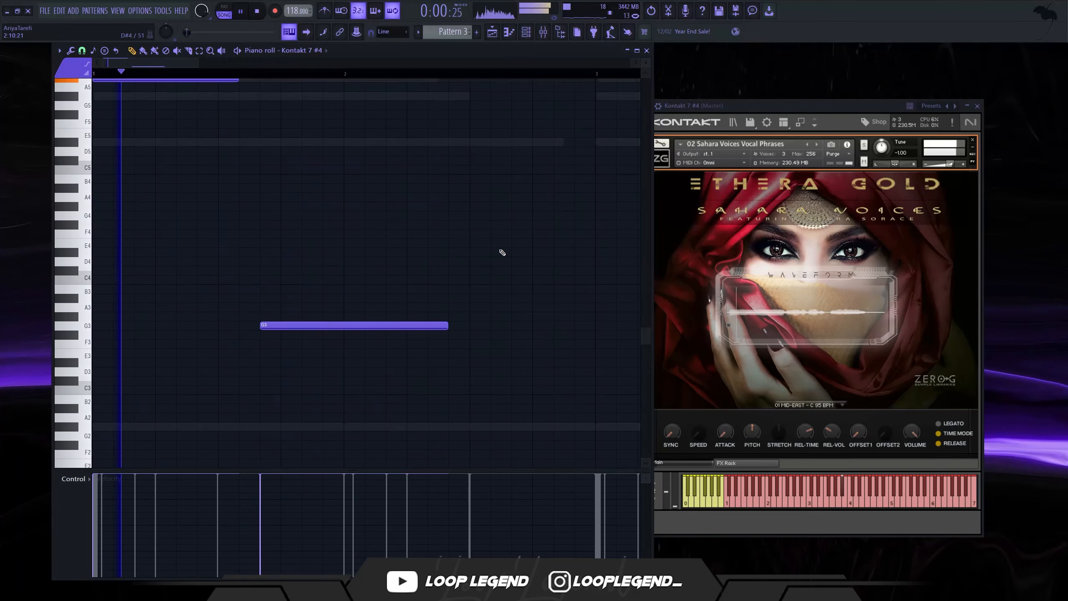
scroll(393, 296, up, 2)
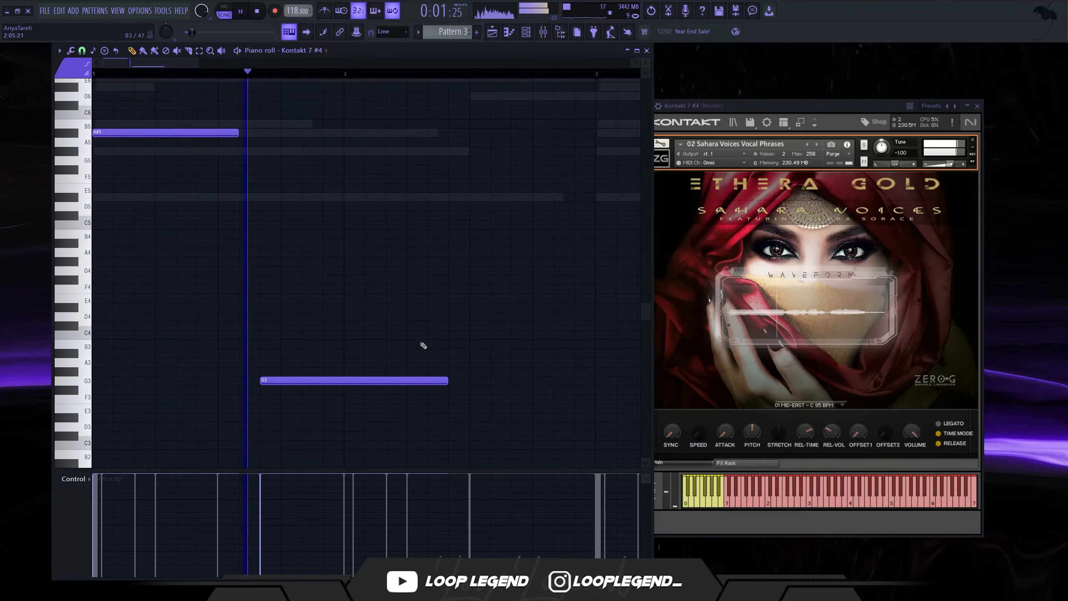
scroll(423, 345, down, 2)
scroll(371, 367, up, 1)
scroll(312, 332, down, 2)
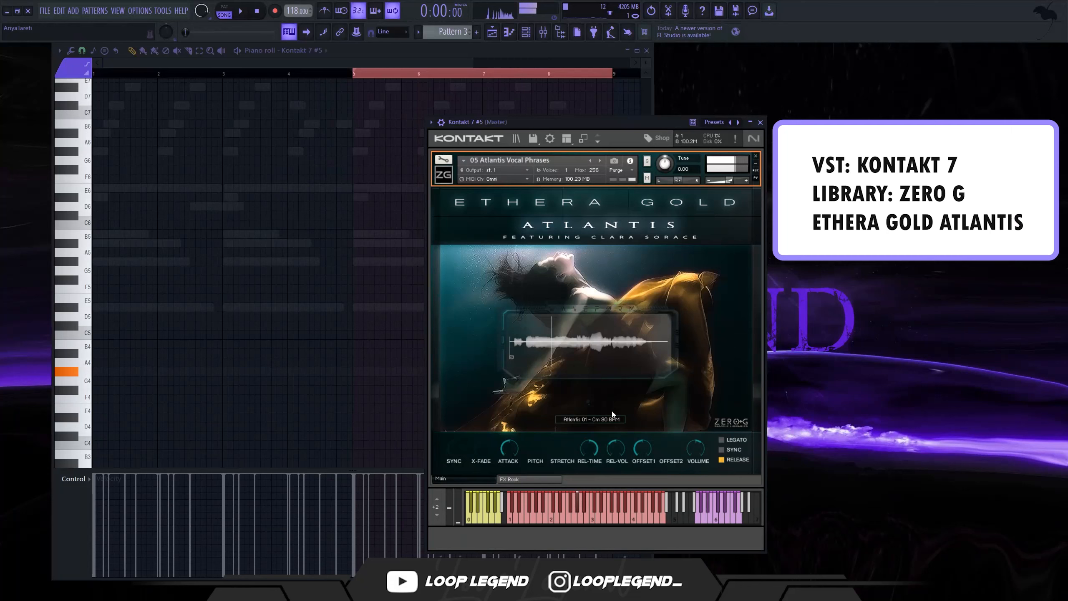
Select the vocal phrase Atlantis 22 - Gm 90 BPM in the Kontakt 7 #5 instrument, with Tune at 1.00 and sync on.
click(594, 420)
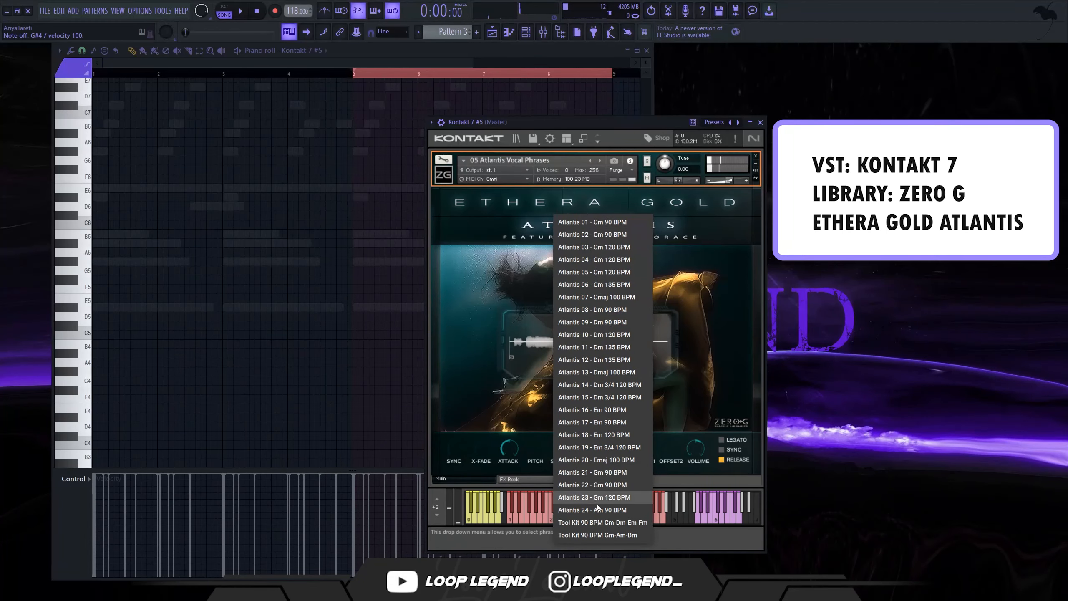
click(593, 484)
scroll(664, 163, up, 1)
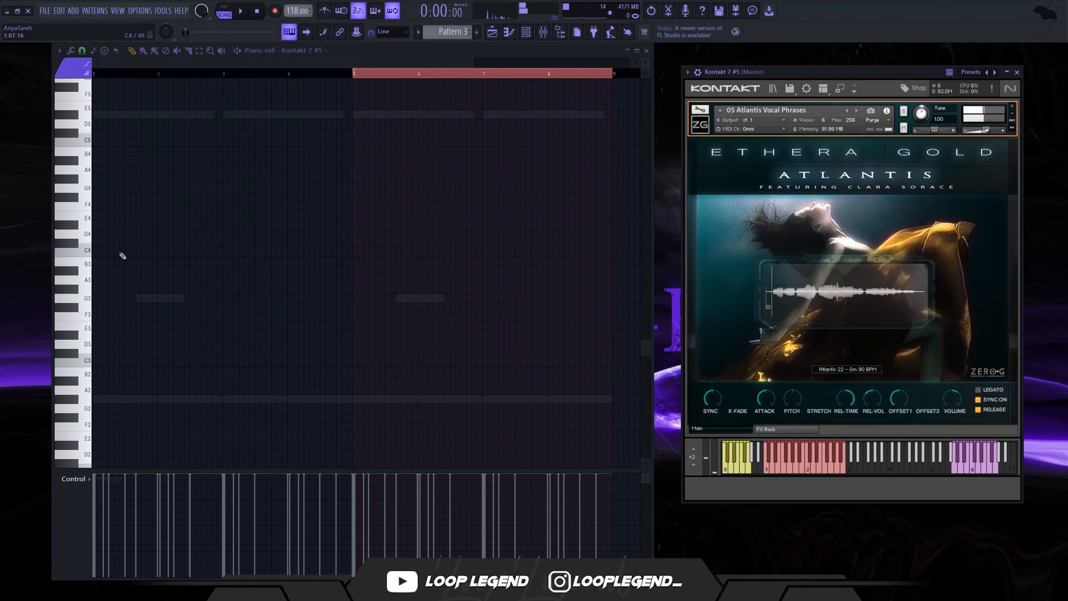
Draw an E3 vocal note from the start of bar 1 to the start of bar 5, and preview it.
drag(113, 226, 75, 327)
key(space)
drag(156, 326, 354, 326)
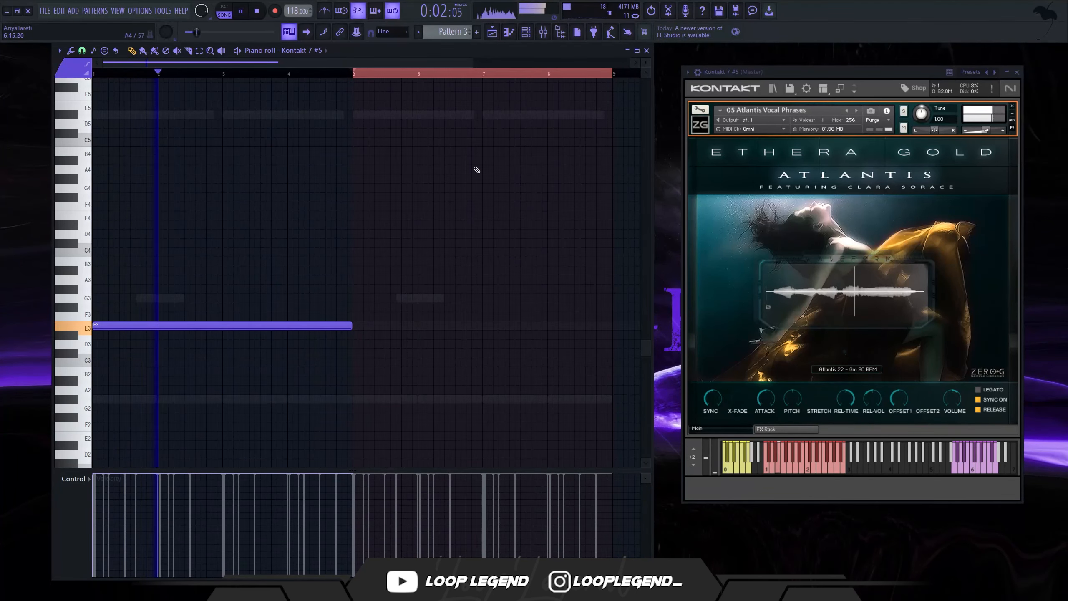
click(235, 335)
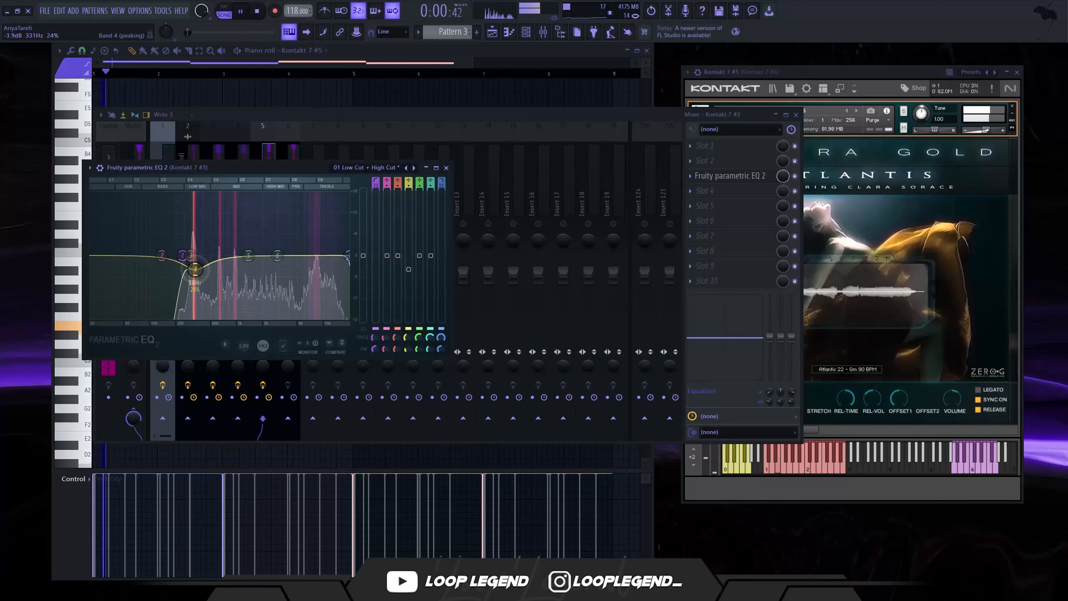
Cut band 4 by 3 dB at about 315 Hz in Kontakt 7 #3's parametric EQ, and lower the Kontakt 7 #5 fader.
drag(191, 263, 193, 266)
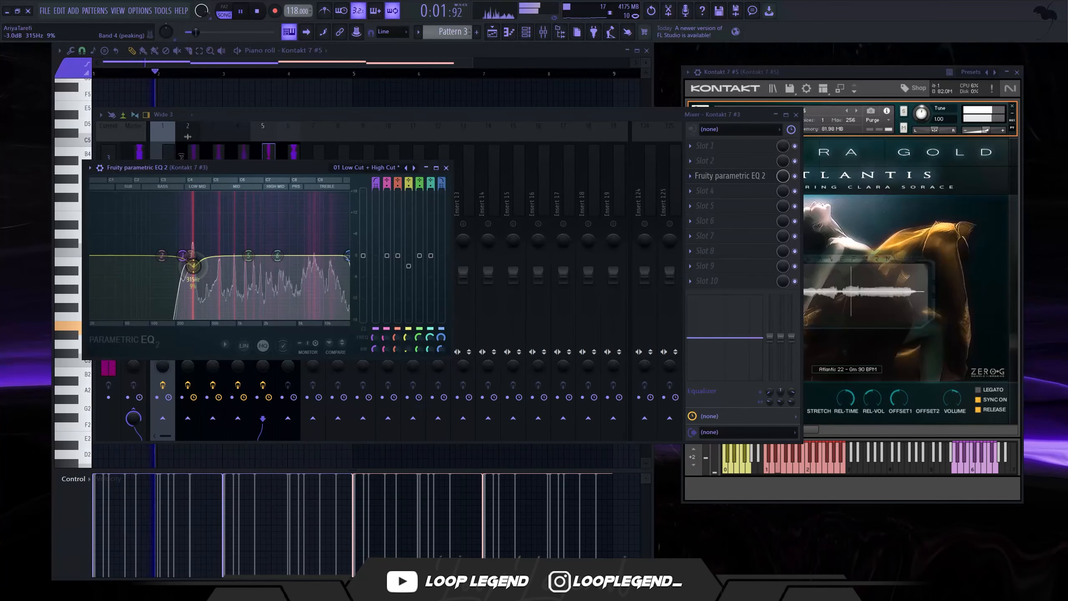
key(Escape)
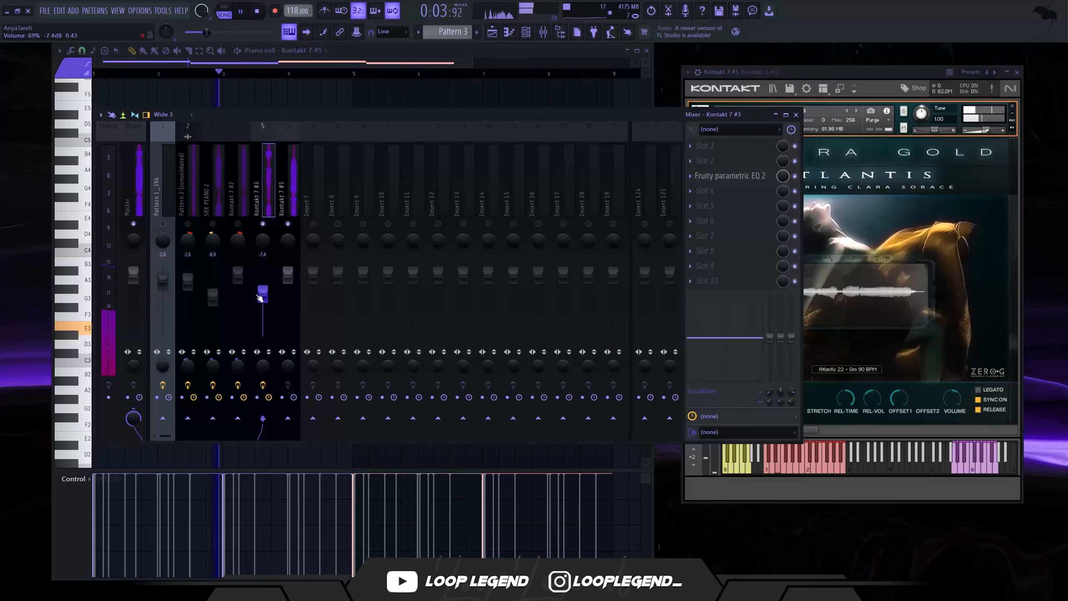
drag(287, 274, 264, 286)
Load Fruity Parametric EQ 2, Fruity Stereo Shaper and PanCake2 on the Kontakt 7 #5 mixer track, and adjust PanCake2's panning.
click(289, 197)
click(765, 235)
click(135, 213)
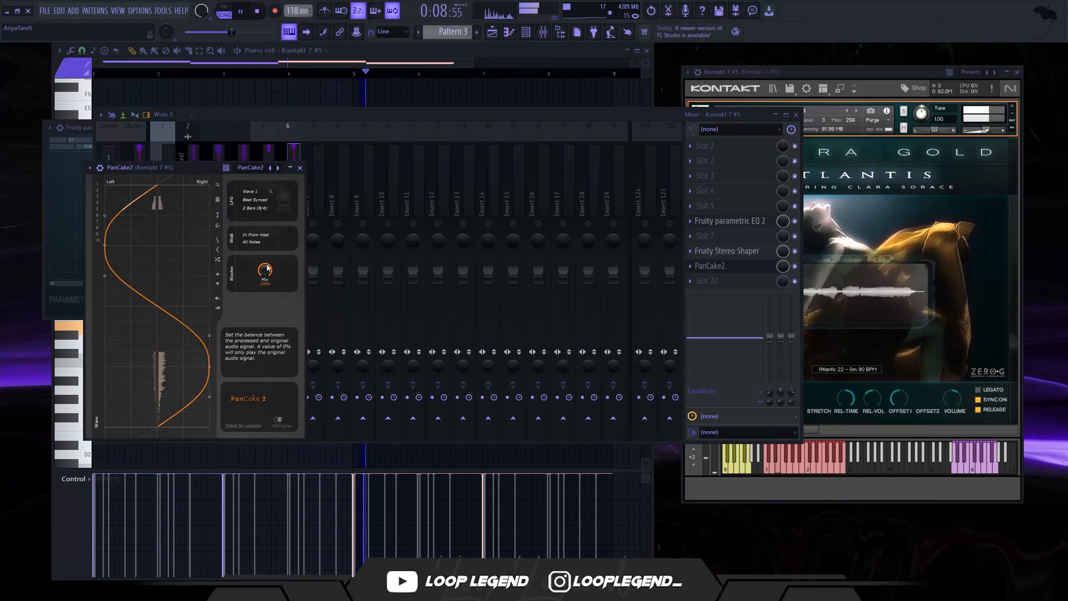
click(265, 208)
click(265, 293)
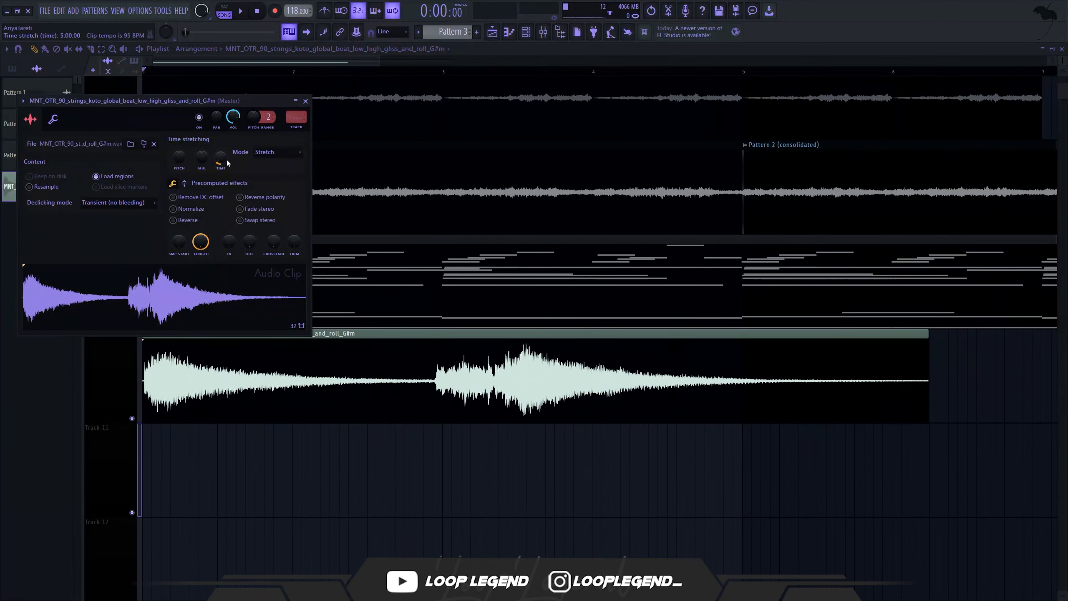
Stretch the koto strings audio clip to four bars and lower its channel volume to about 44%.
key(space)
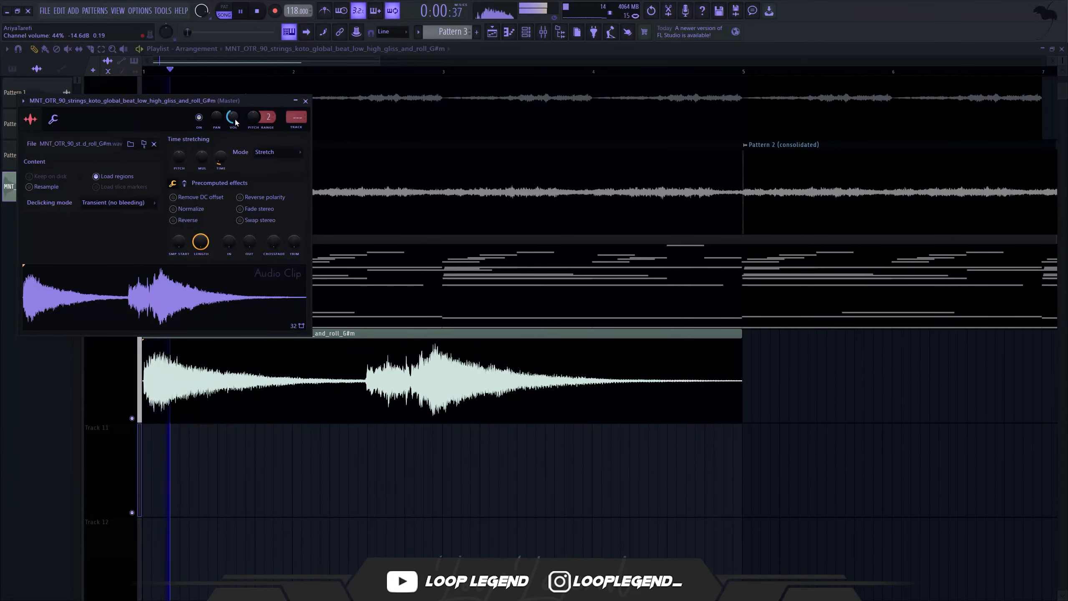
right_click(312, 466)
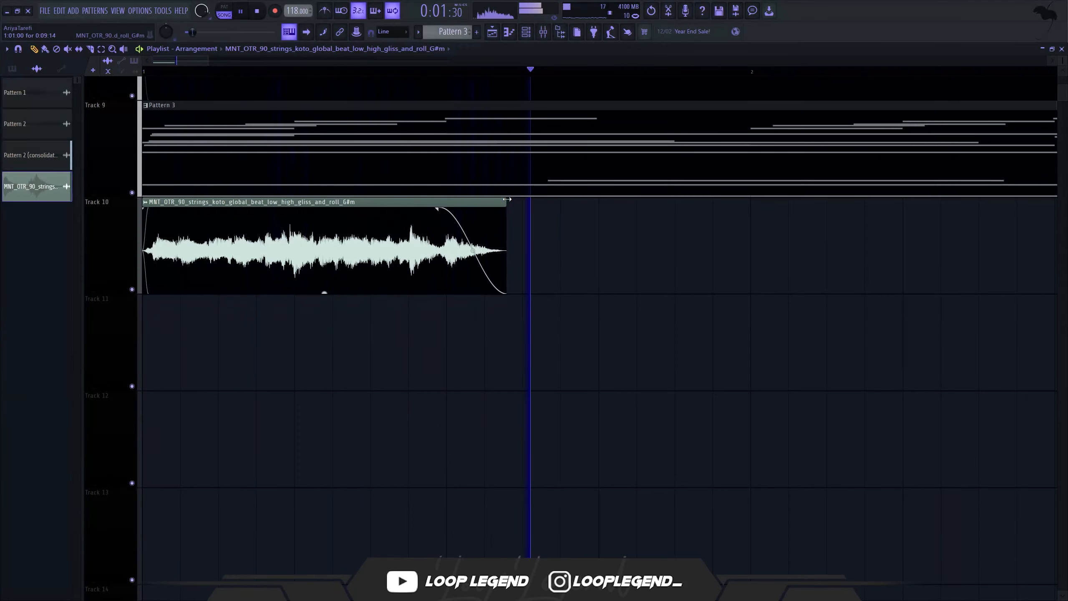
Trim the end of the koto strings clip to a length of 0:07:15 and lengthen its fade-out.
key(space)
drag(508, 203, 432, 203)
key(space)
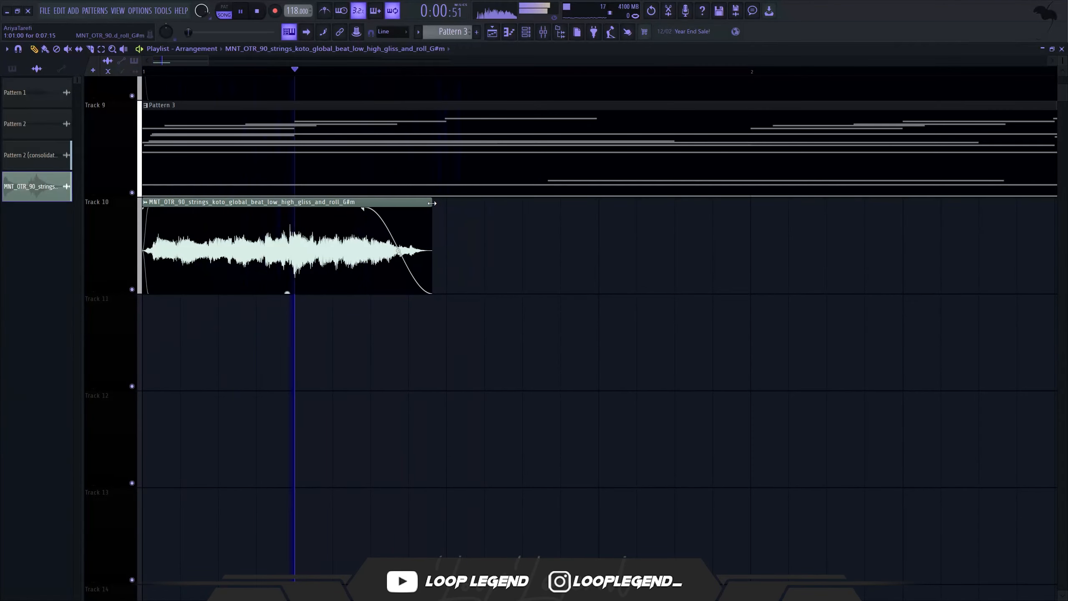
key(space)
drag(362, 208, 264, 209)
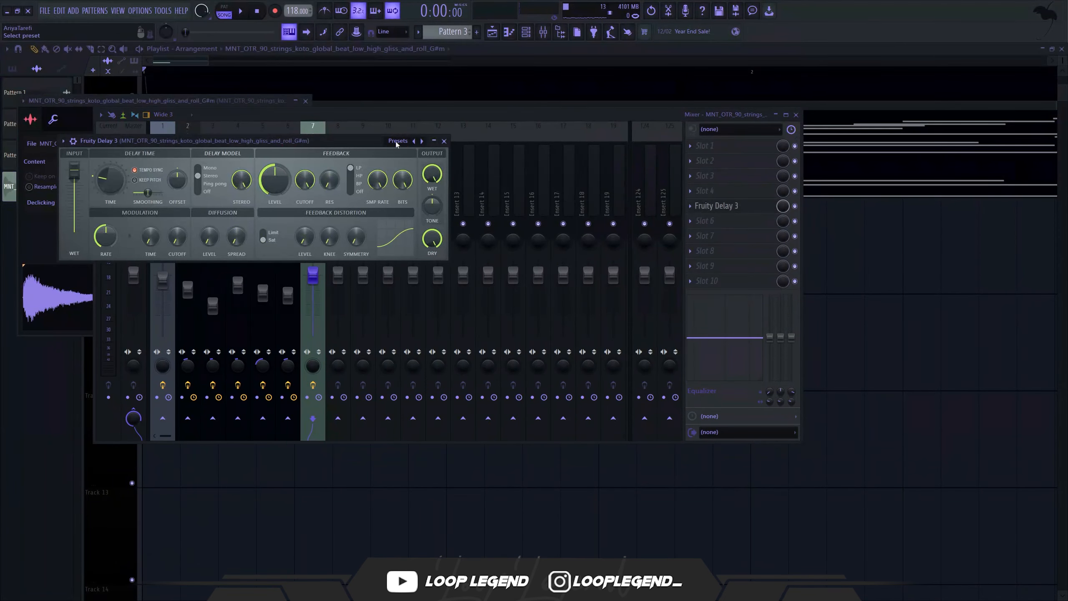
Apply the Ping pong preset to Fruity Delay 3 on the koto strings track and preview the delay.
click(396, 143)
click(420, 194)
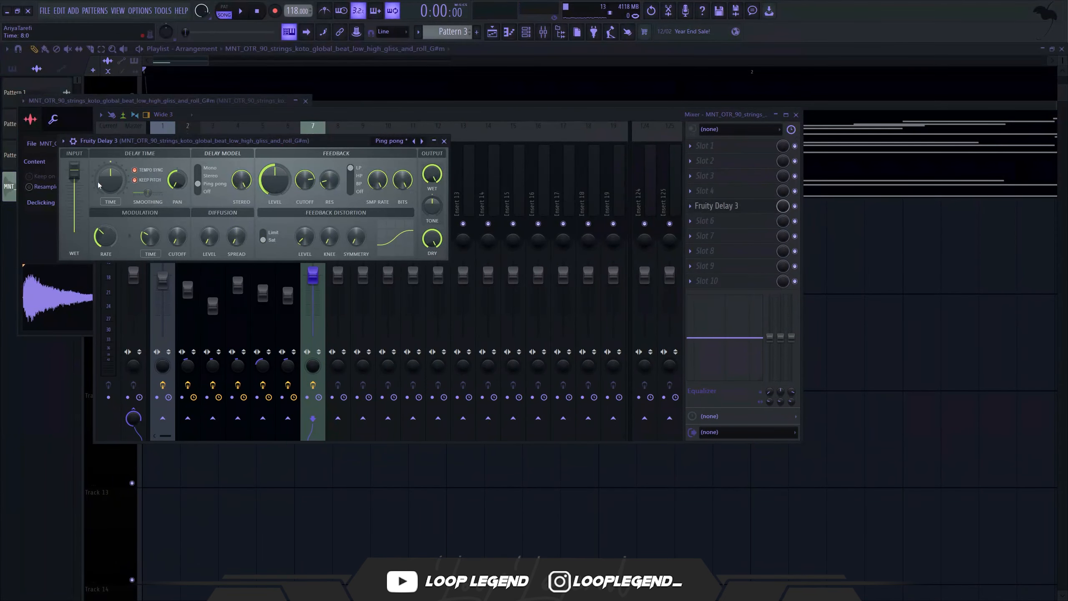
key(space)
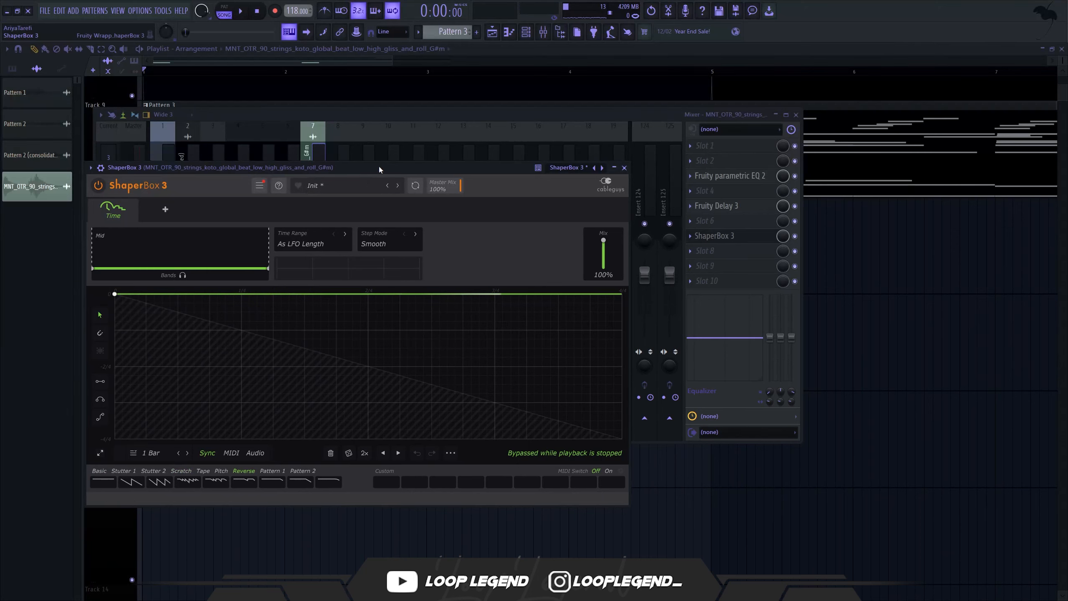
Load the Stutter 1 shape in ShaperBox 3's Time effect and delete its lower middle point to flatten the first half.
drag(379, 166, 464, 136)
click(218, 446)
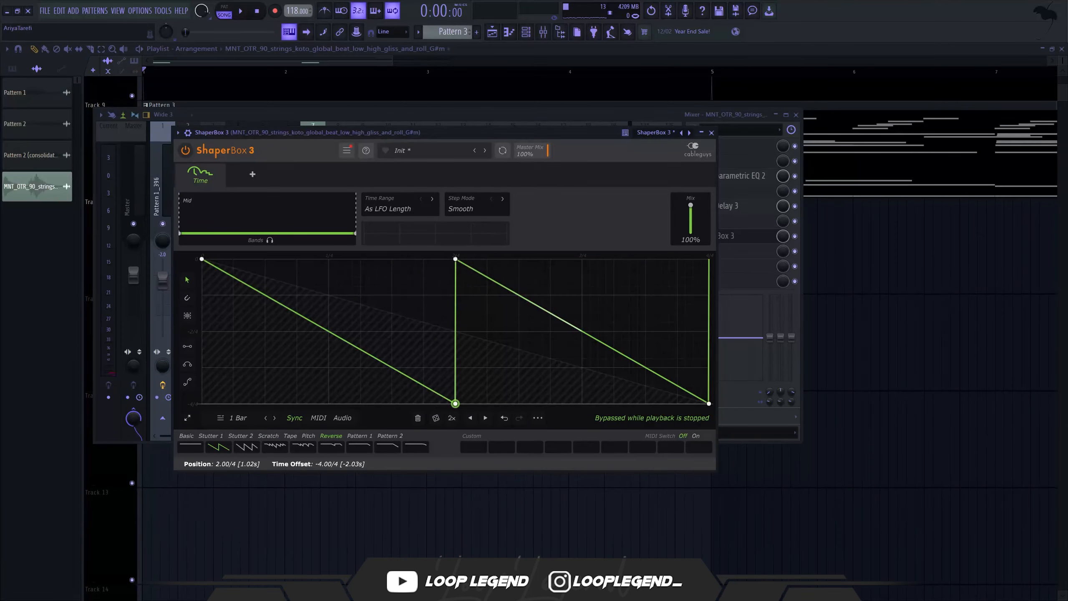
drag(455, 404, 456, 405)
double_click(456, 404)
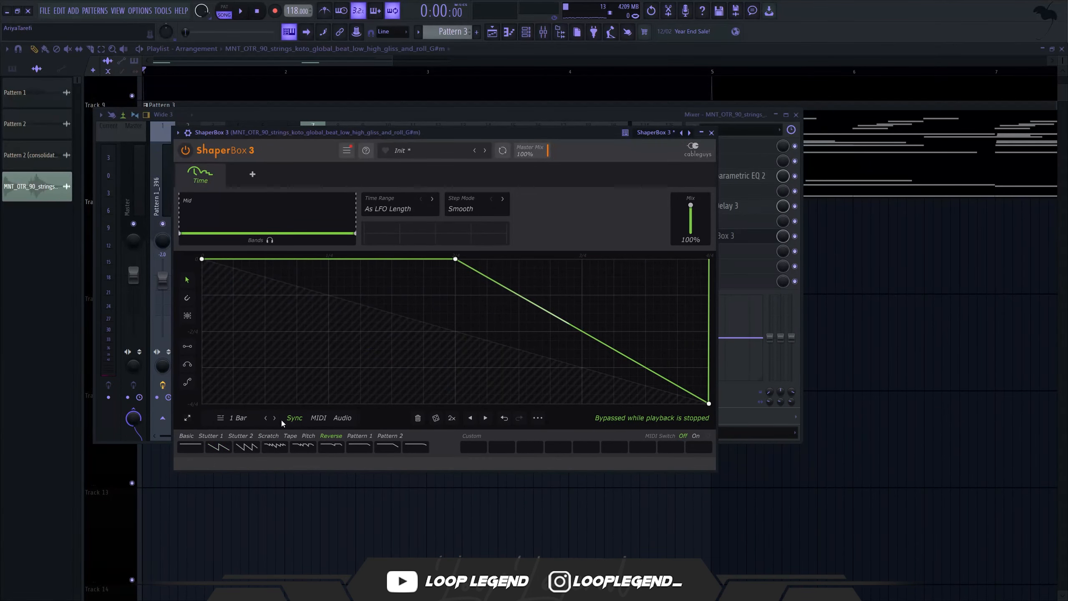
Set the ShaperBox 3 Time length to 4 bars, and try its mix amount during playback.
click(274, 418)
click(275, 418)
click(239, 11)
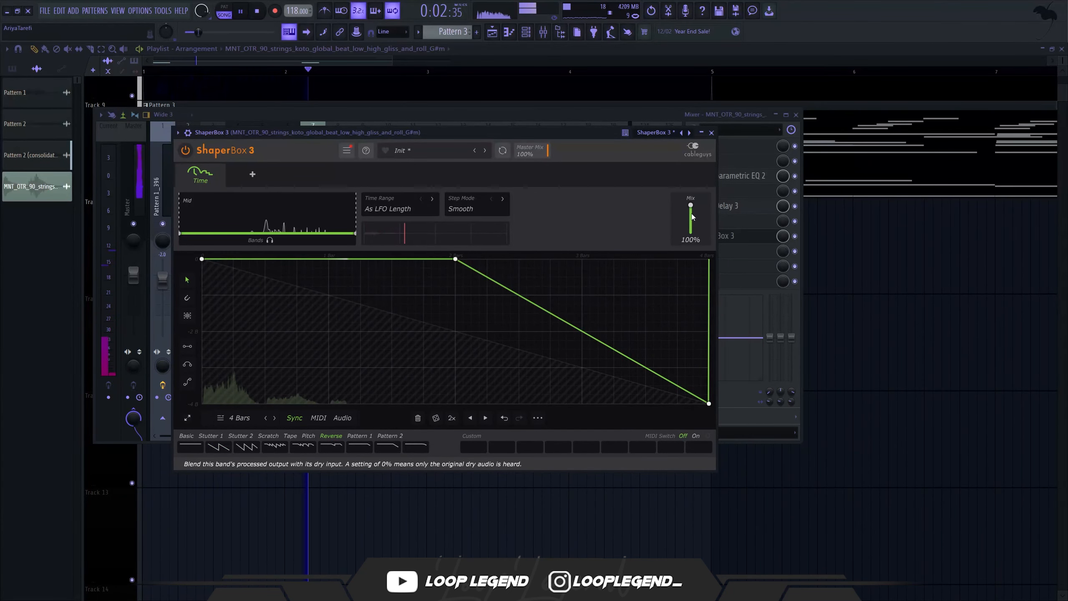
mouse_move(690, 206)
mouse_down()
mouse_move(689, 243)
mouse_move(691, 205)
mouse_up()
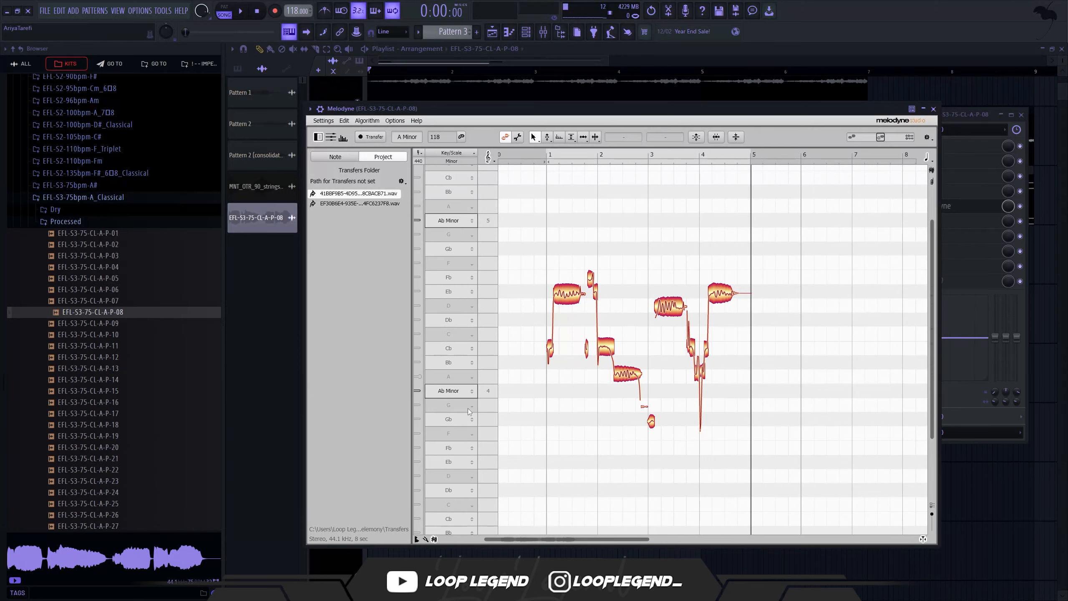
Move the short vocal note near bar 3 up to Ab 4 in Melodyne, auditioning the phrase.
scroll(583, 289, up, 3)
drag(653, 420, 654, 404)
key(space)
drag(713, 510, 695, 457)
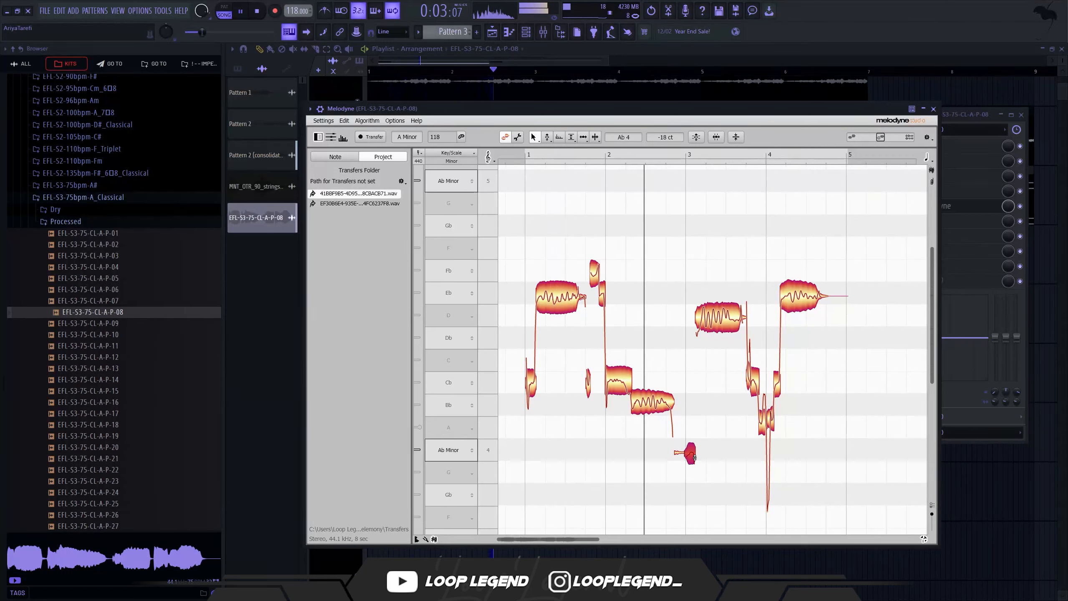
Move the long vocal note just after bar 3 down to Db 5 in Melodyne, and audition the phrase.
key(space)
click(724, 322)
drag(724, 322, 722, 351)
key(space)
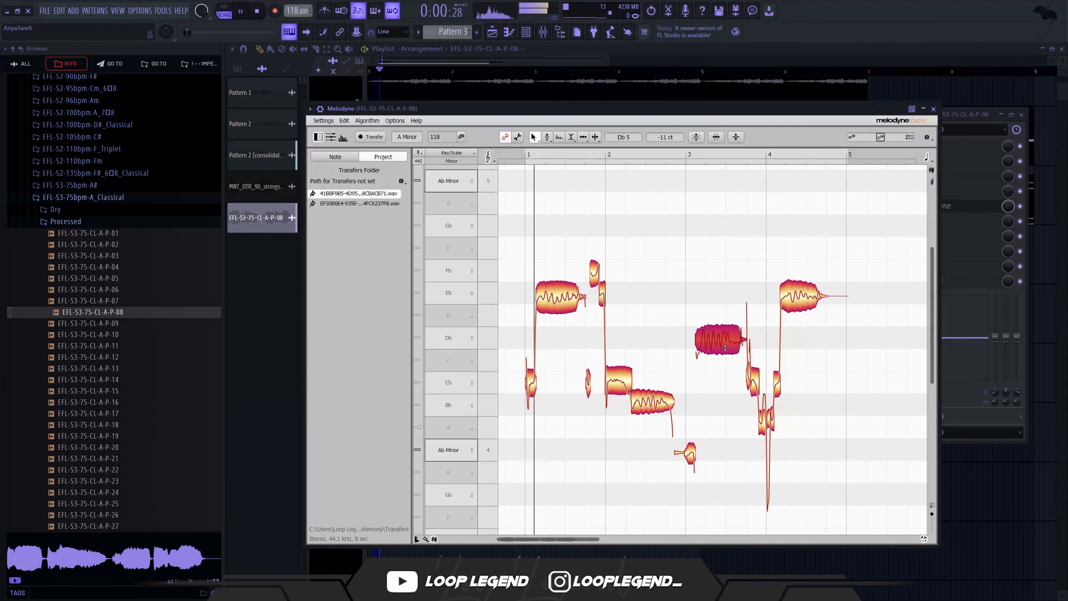
click(825, 388)
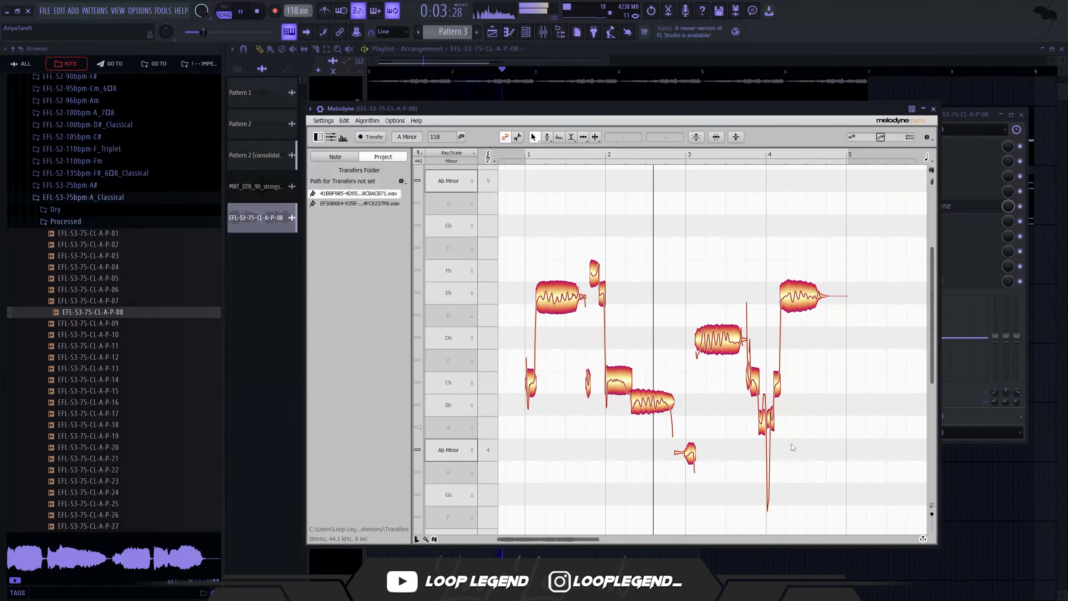
drag(792, 445, 766, 404)
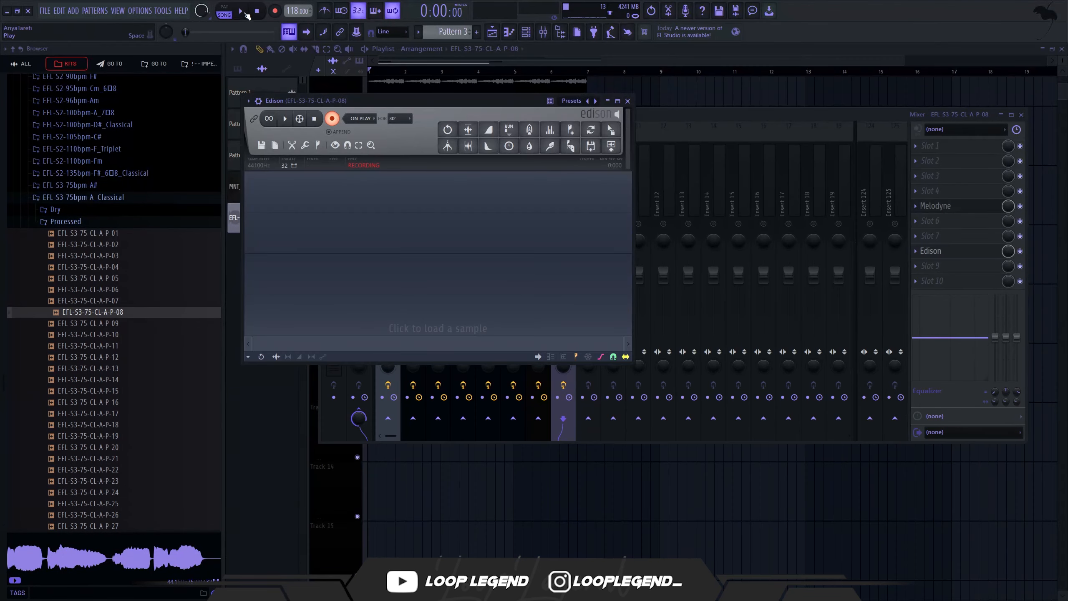
Record the Melodyne-tuned vocal into Edison during playback, and place the recording in the playlist as an audio clip.
click(242, 12)
drag(611, 130, 389, 412)
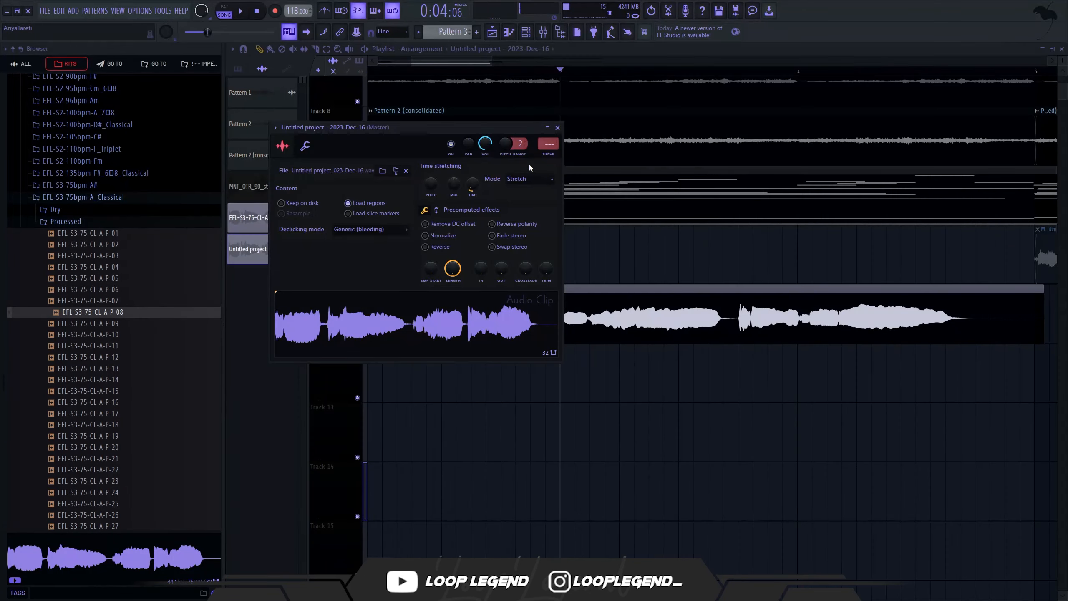
Set the recorded vocal's pitch range to 1, try a channel pitch of -100 cents, and reset the pitch to 0.
drag(520, 144, 505, 177)
key(space)
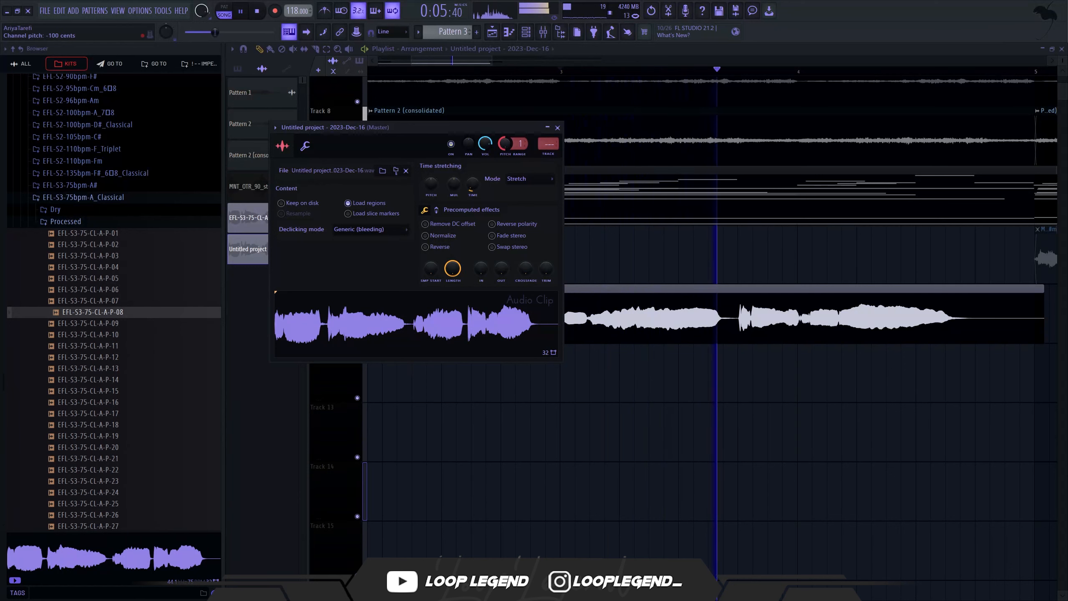
key(space)
alt+click(509, 143)
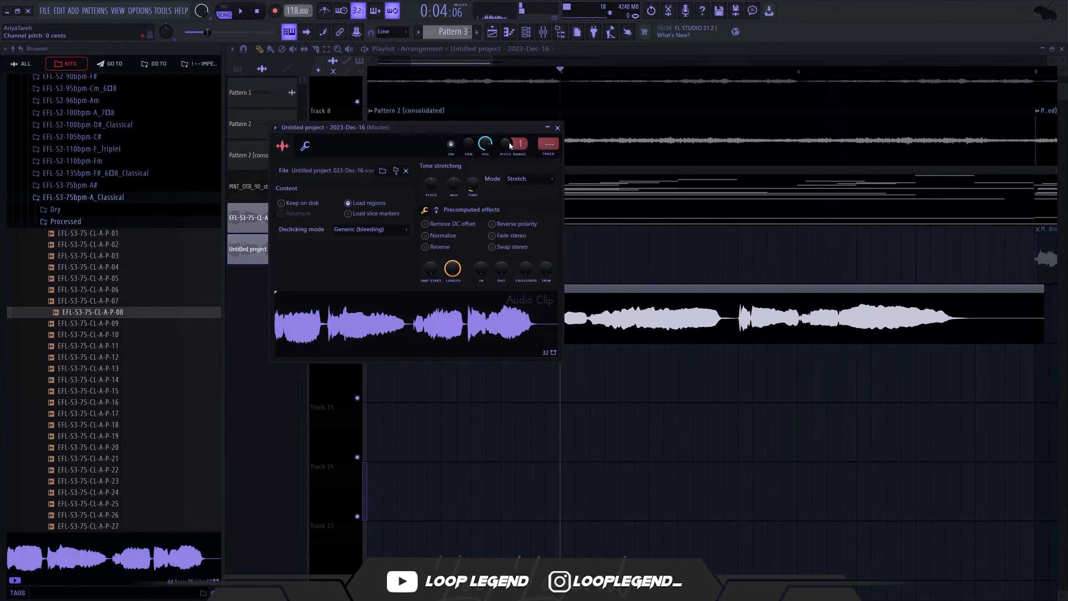
Create an automation clip for the recorded vocal's channel pitch.
right_click(508, 143)
key(c)
key(Escape)
Move the channel pitch automation clip to the start of bar 1 beneath the vocal, and reshape its envelope.
scroll(629, 347, down, 4)
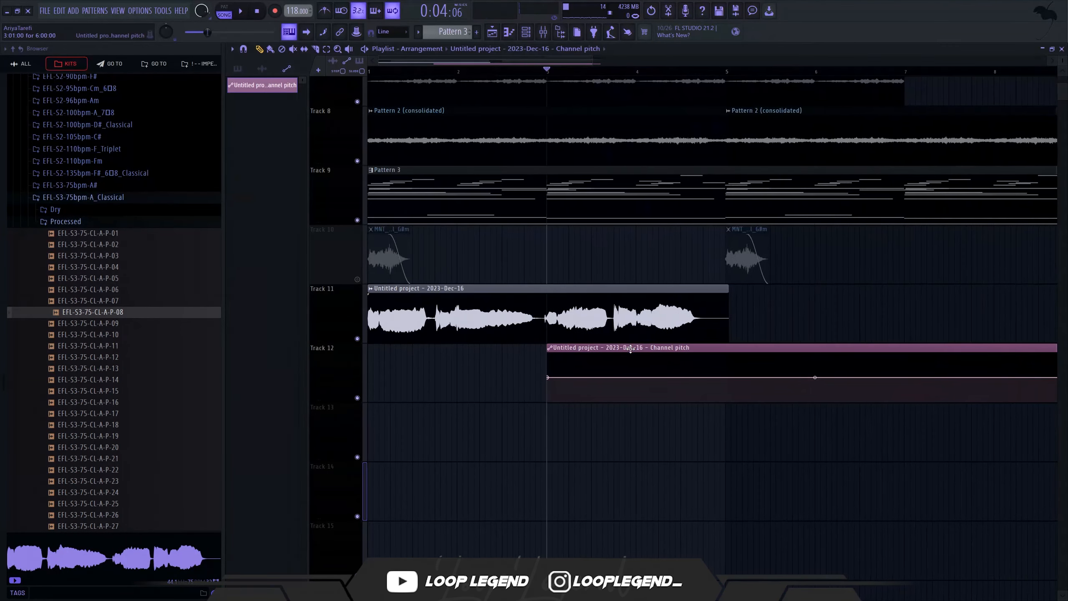
drag(630, 349, 423, 363)
drag(636, 378, 739, 405)
mouse_move(903, 378)
mouse_down()
mouse_move(876, 410)
mouse_move(894, 393)
mouse_move(887, 375)
mouse_up()
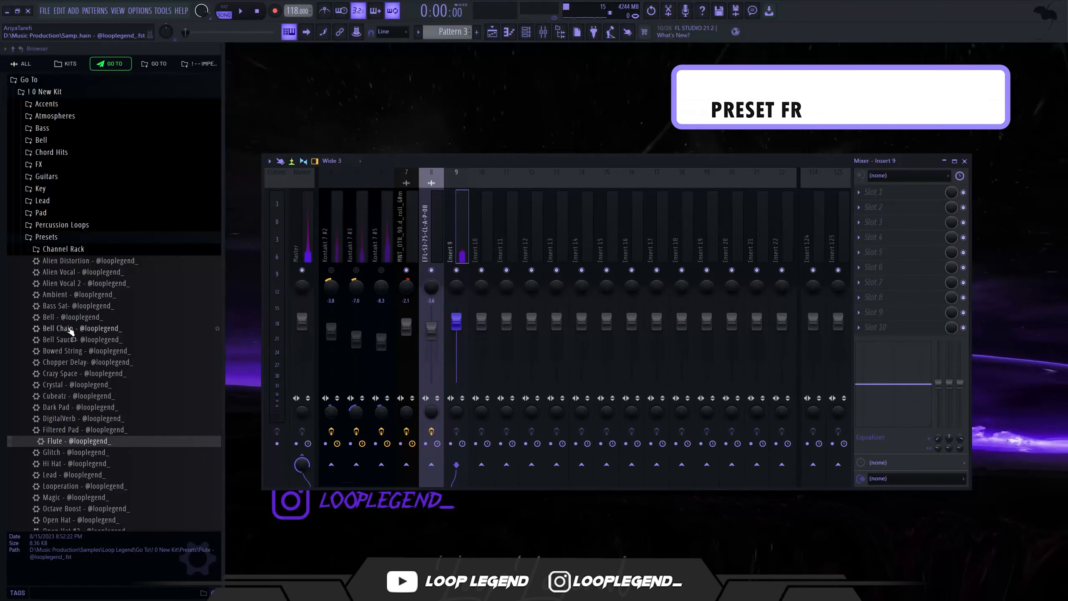
Load the Bowed String preset onto mixer Insert 9 and start playback to hear the effects chain.
drag(70, 351, 941, 215)
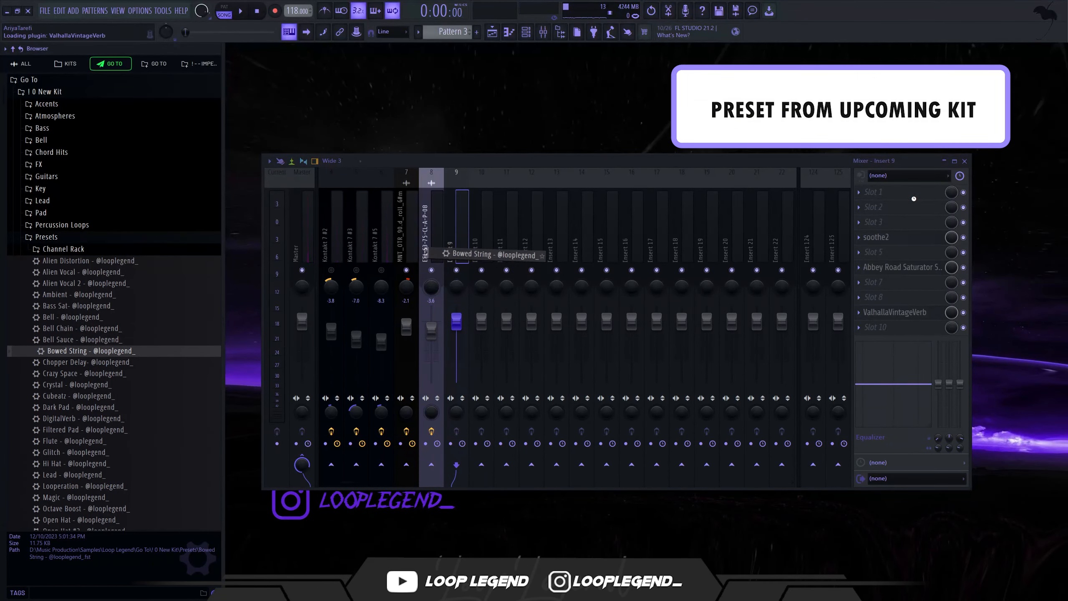
key(space)
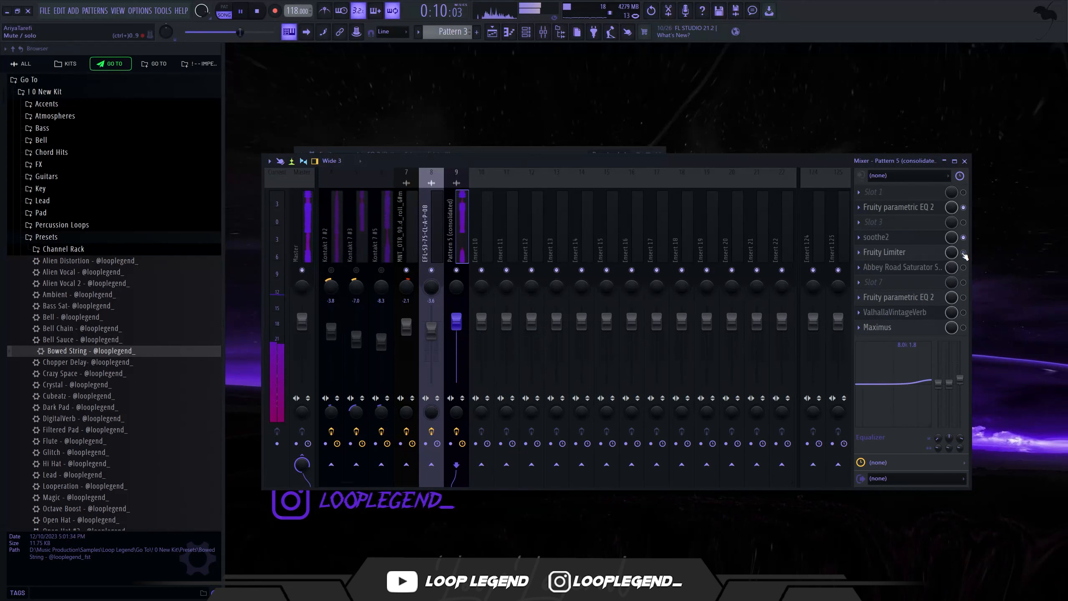
Set the Fruity Limiter's compression ratio to 2.0:1 on the Pattern 5 (consolidated) mixer track.
click(884, 251)
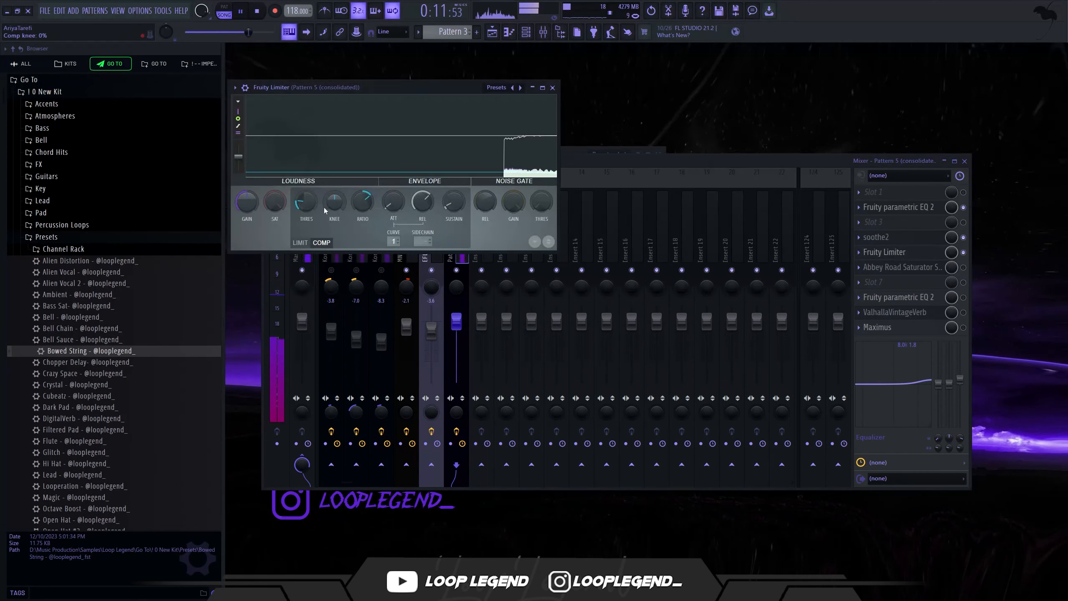
drag(363, 202, 363, 192)
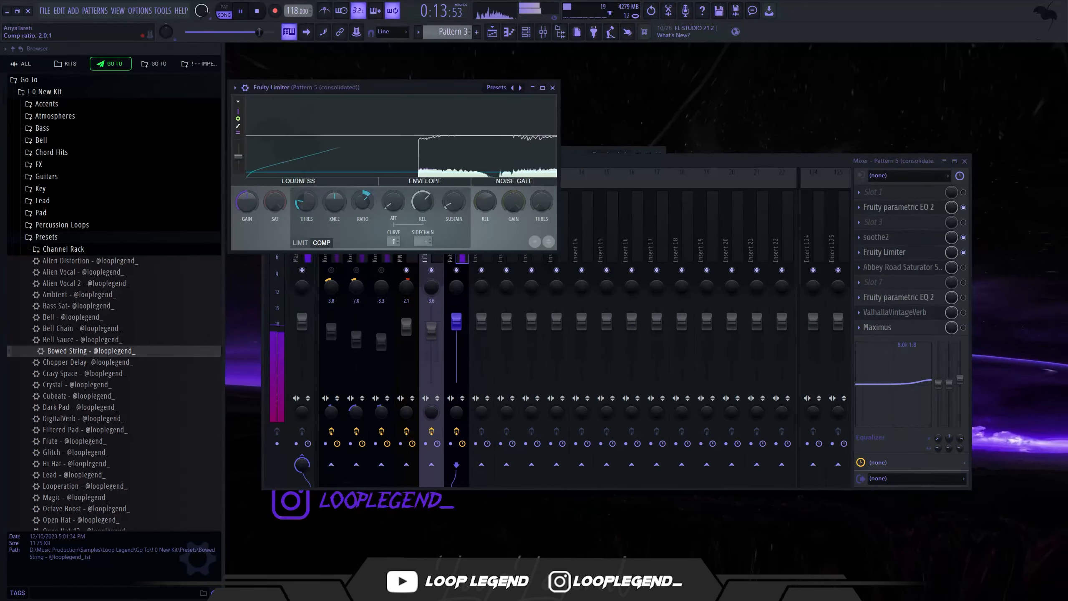
click(916, 255)
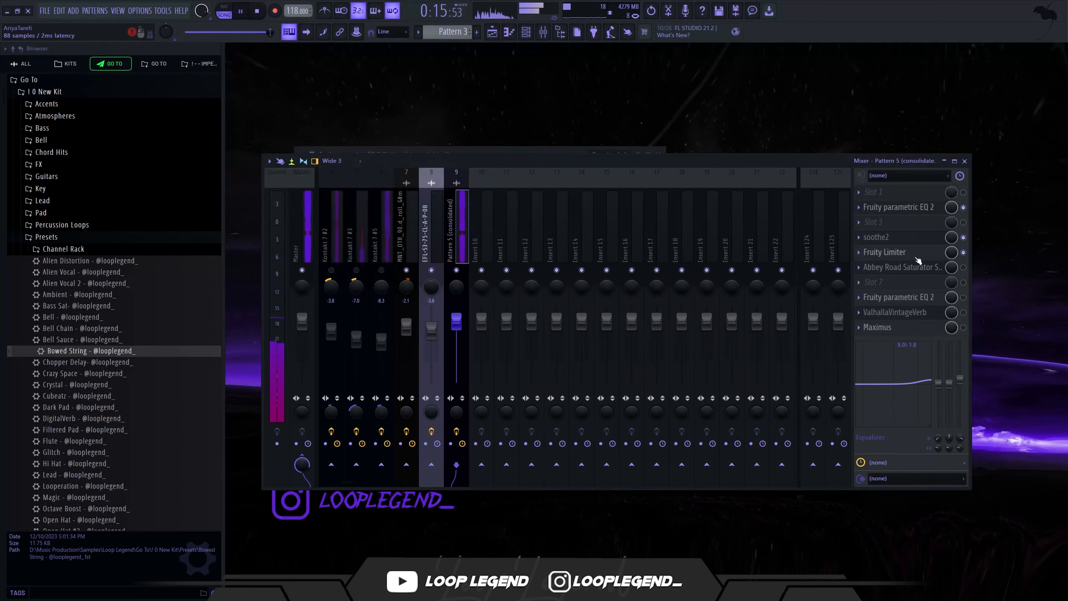
Enable the Abbey Road Saturator and the second Fruity Parametric EQ 2 on the Pattern 5 (consolidated) mixer track, and look over both effects.
click(901, 267)
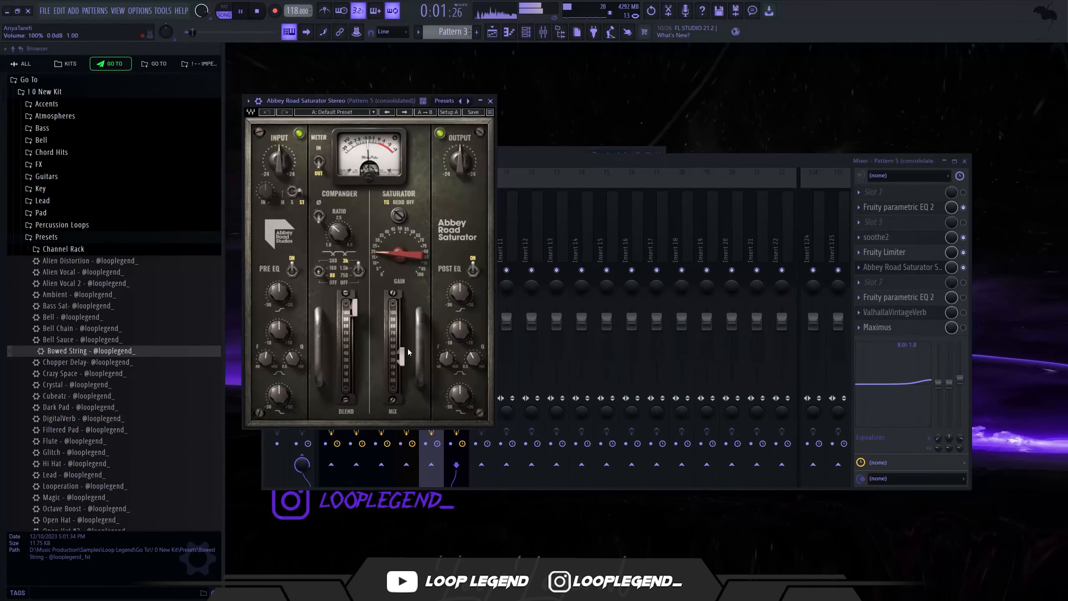
drag(407, 349, 386, 263)
key(Escape)
click(963, 297)
click(898, 297)
key(Escape)
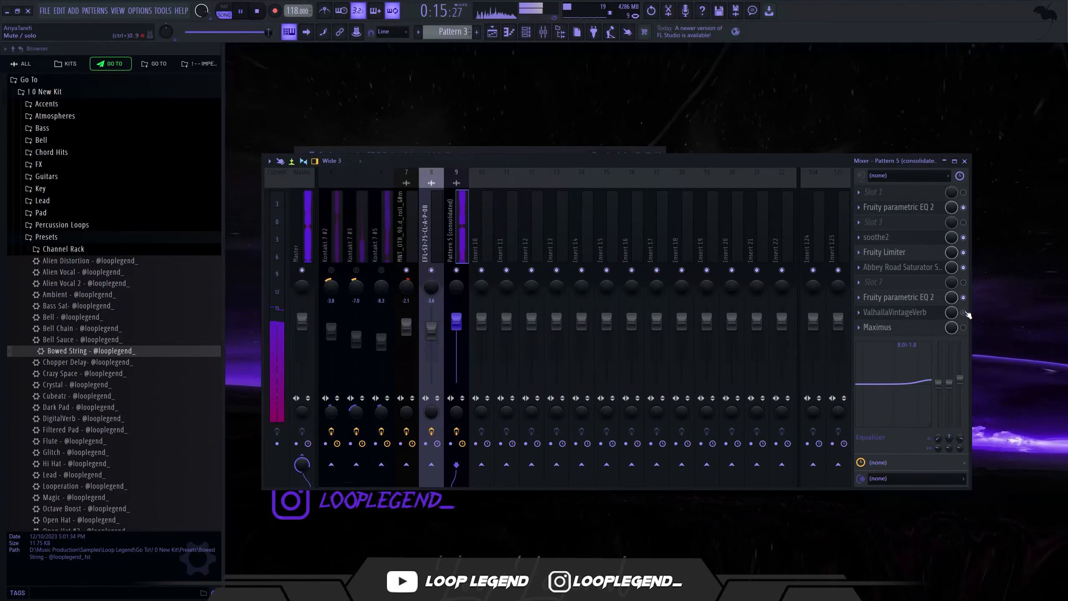
Enable ValhallaVintageVerb and Maximus on the Pattern 5 (consolidated) mixer track, and check their mix settings.
click(963, 312)
click(894, 312)
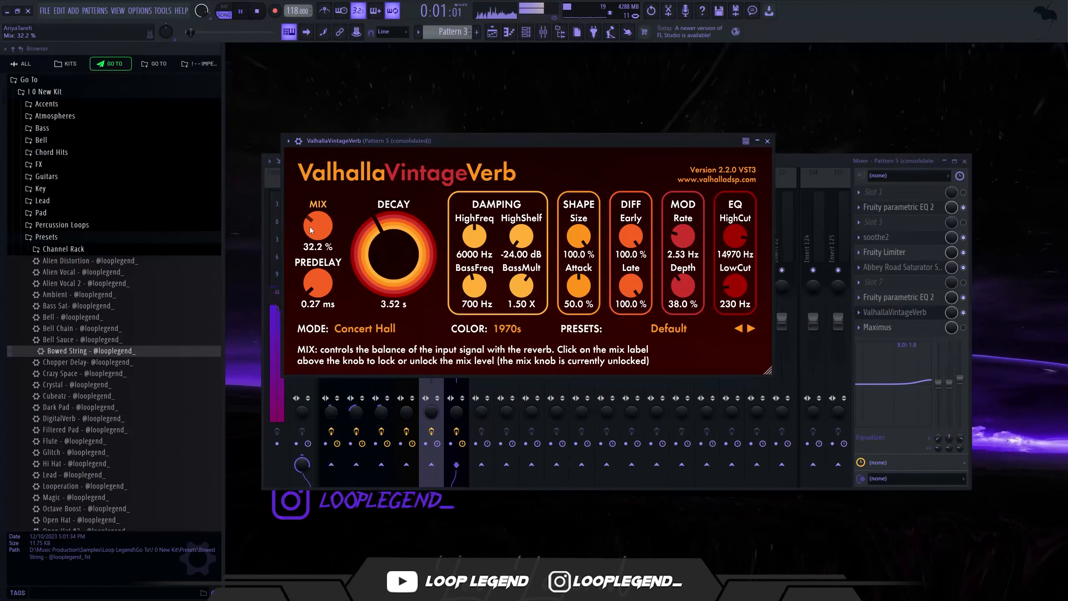
drag(311, 230, 310, 232)
drag(353, 229, 316, 248)
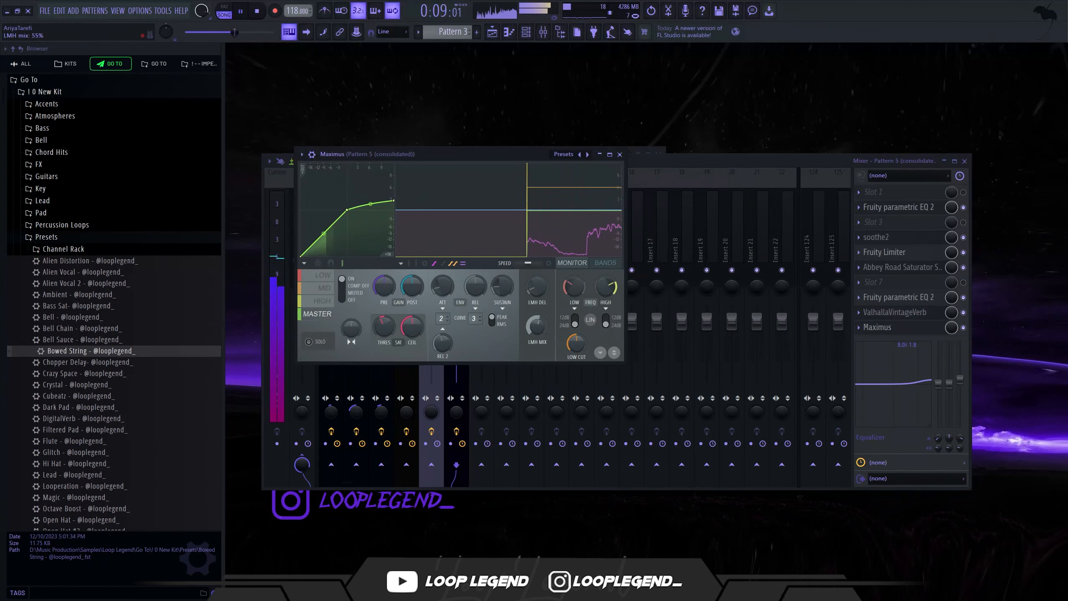
key(Escape)
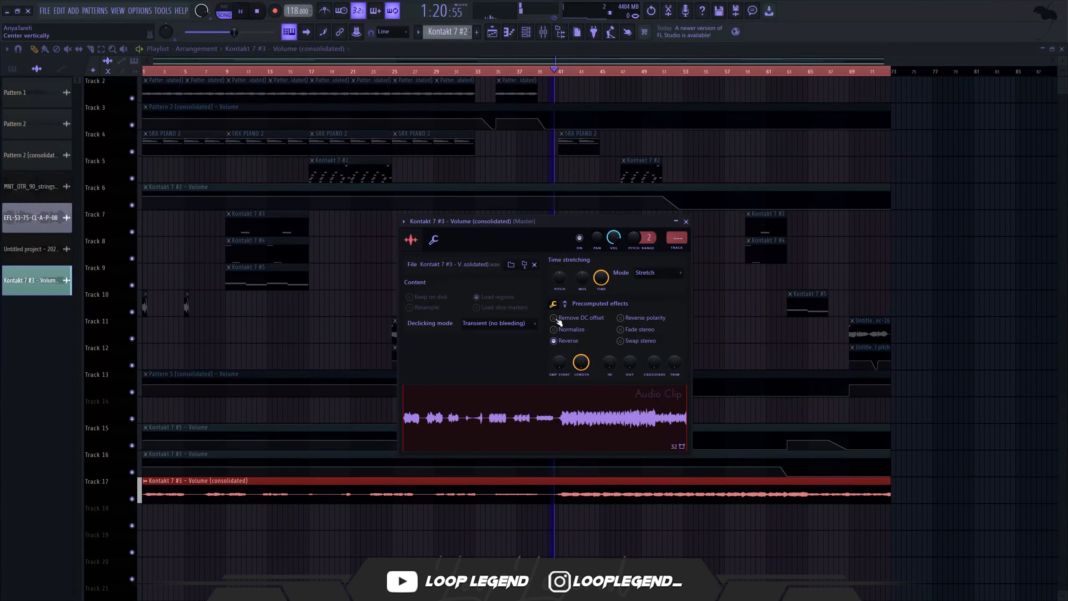
Set the Kontakt 7 #3 consolidated audio clip's pitch shift to +200 cents and its declicking mode to Generic (bleeding).
scroll(555, 282, up, 3)
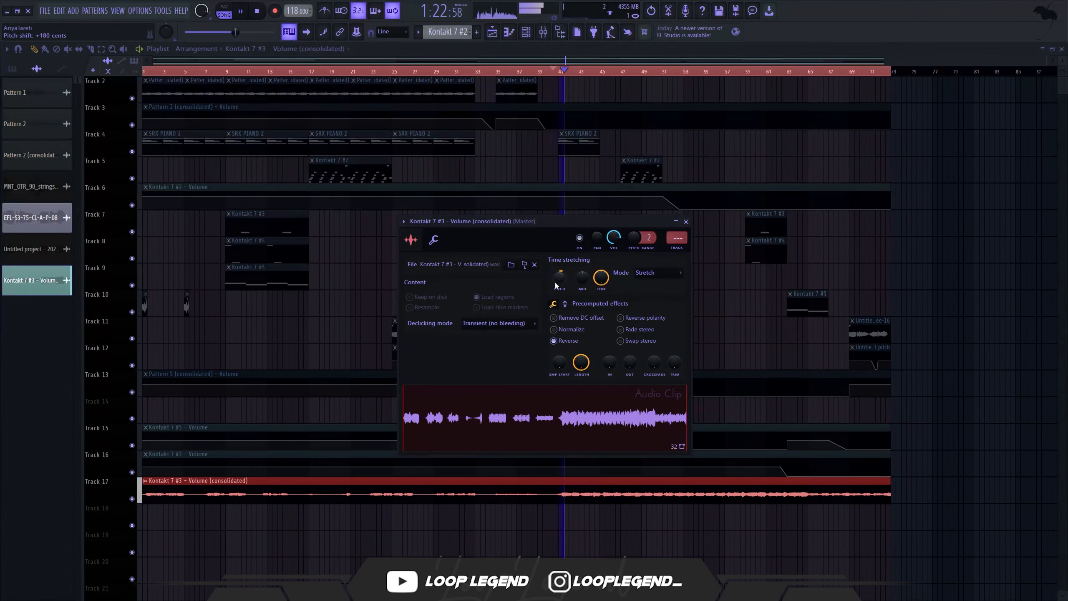
scroll(554, 282, up, 1)
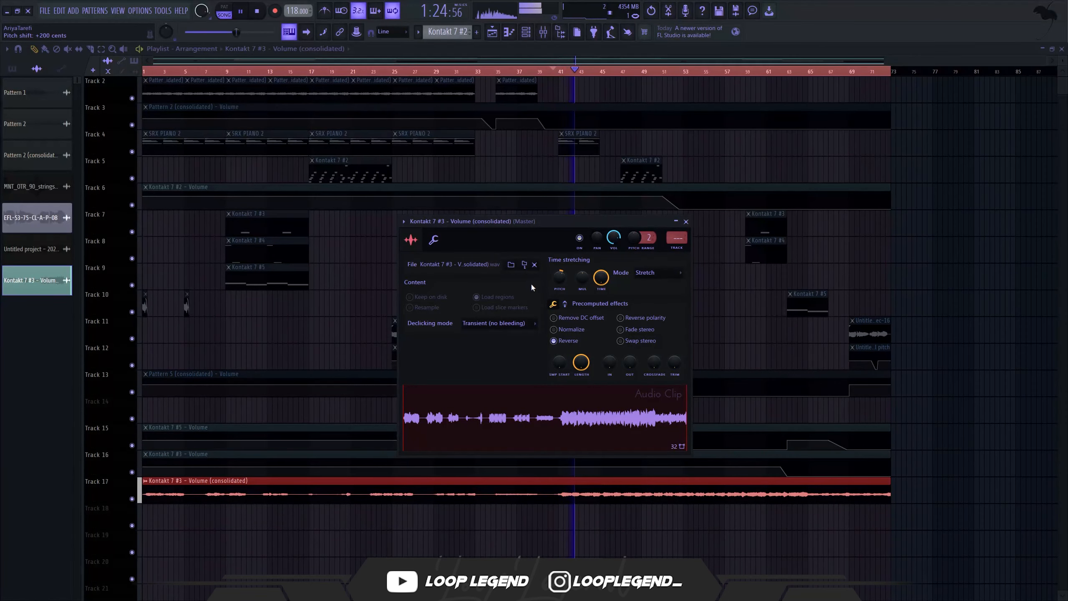
click(504, 324)
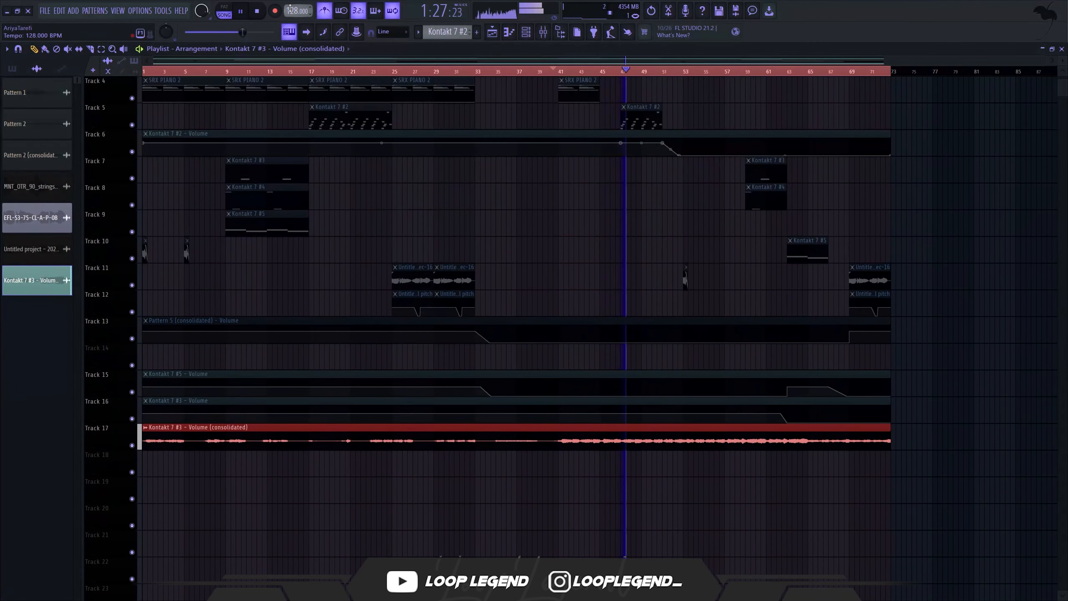
Set the project tempo to 133 BPM and raise the Kontakt 7 #3 consolidated clip's pitch shift to about +280 cents.
scroll(290, 8, up, 11)
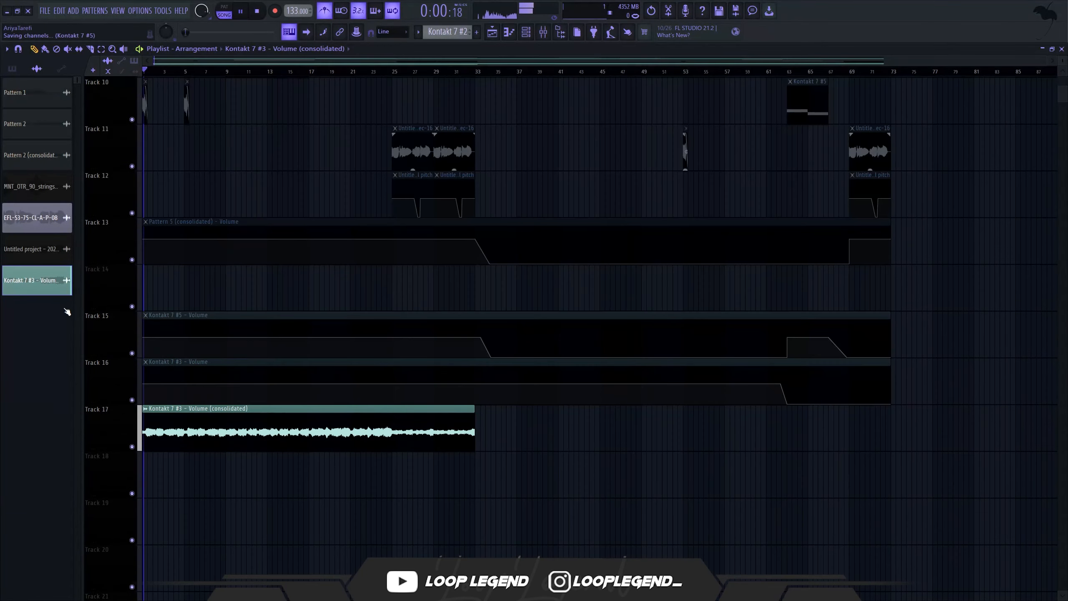
scroll(181, 399, up, 5)
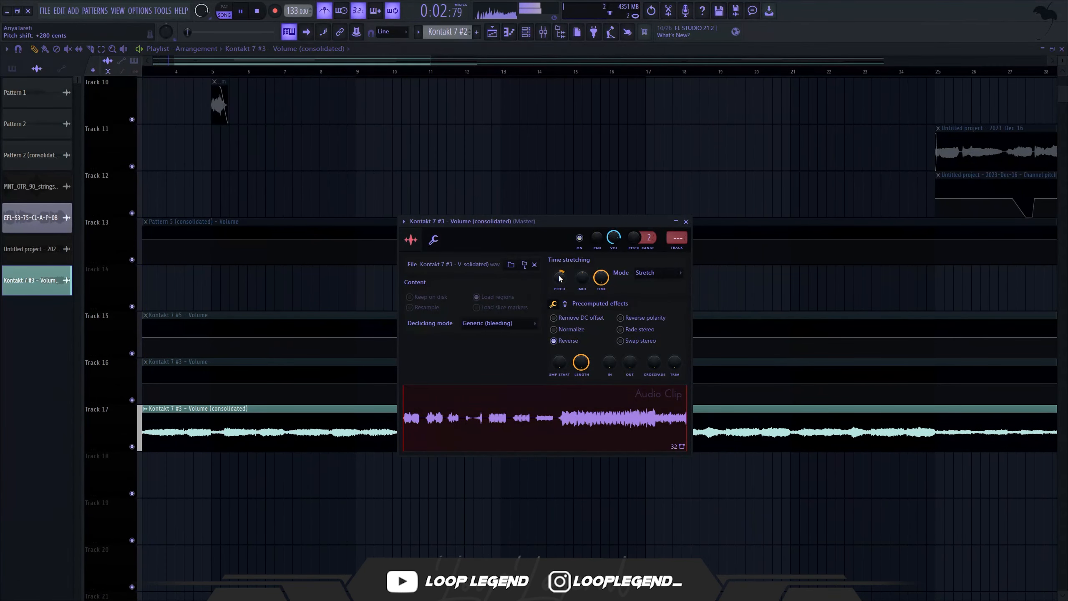
scroll(560, 278, up, 2)
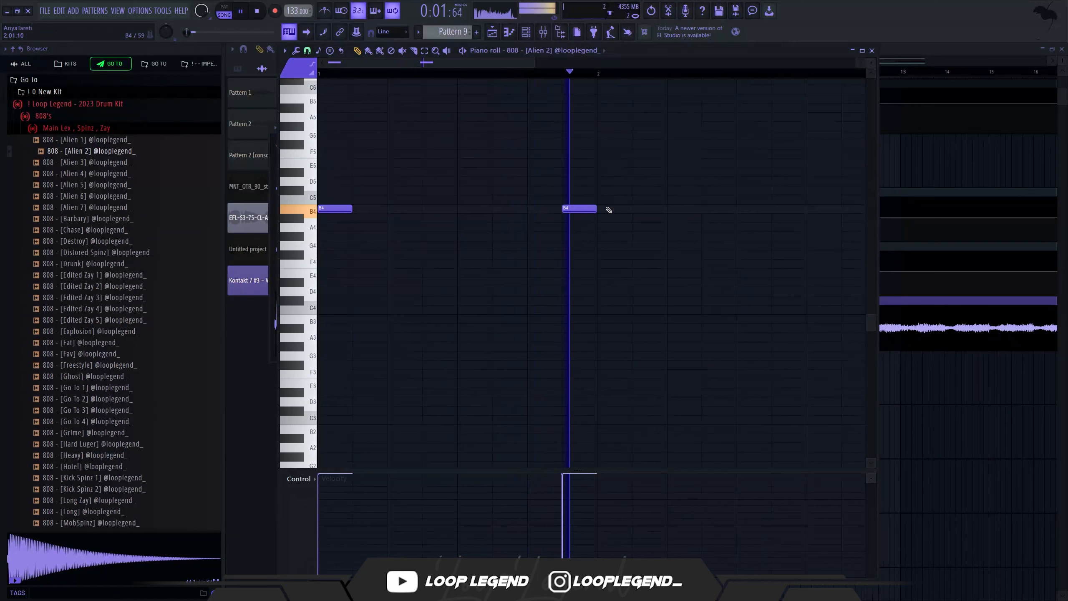
Add B4 notes for the 808 - [Alien 2] across bars 2 to 4 of Pattern 9.
click(672, 207)
ctrl+scroll(641, 222, down, 3)
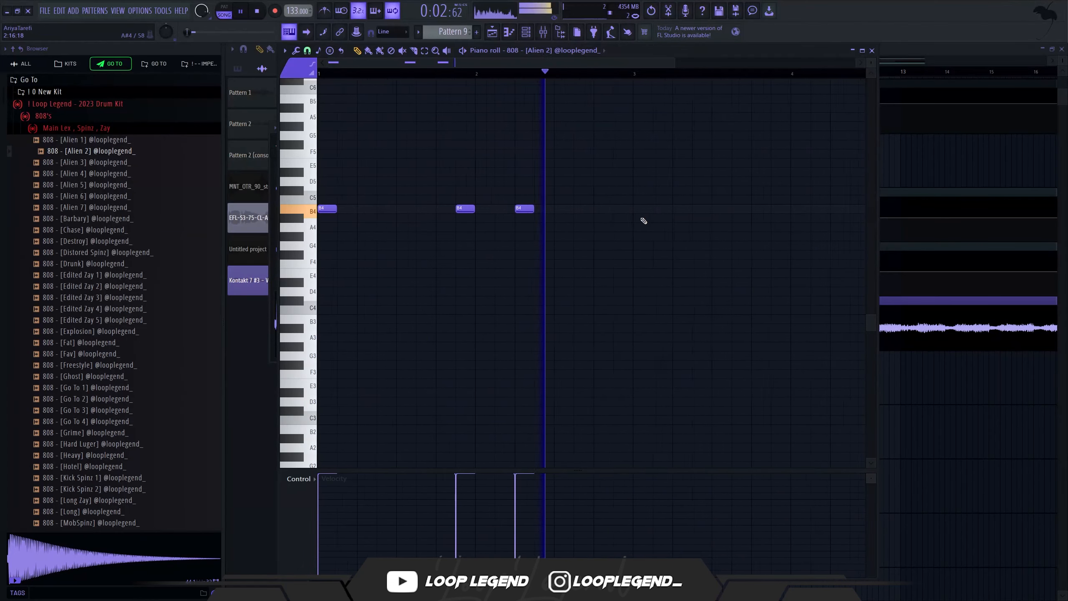
click(596, 208)
ctrl+scroll(641, 213, down, 1)
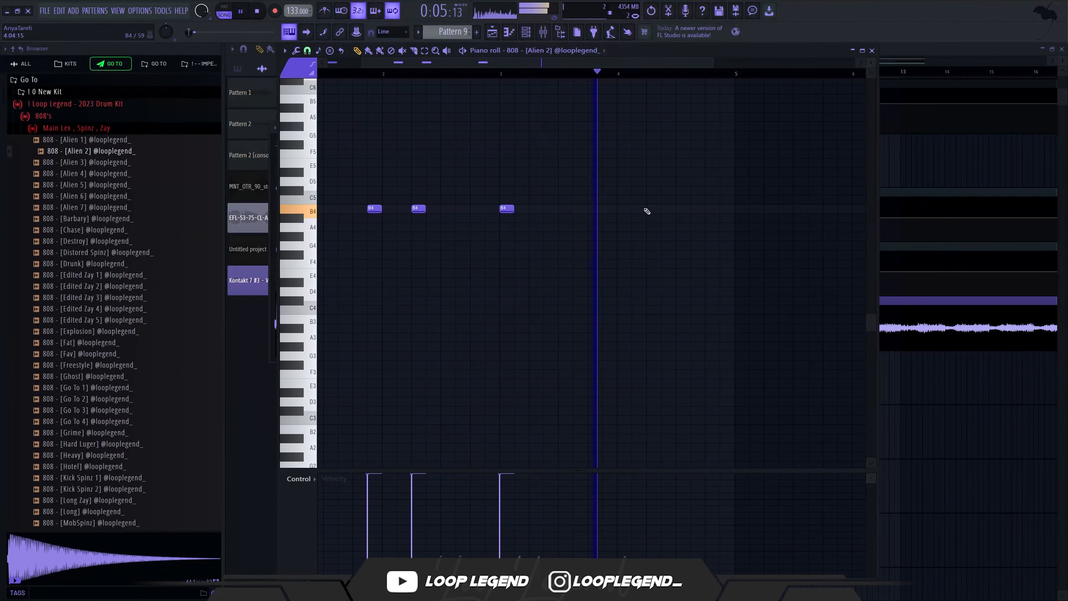
click(649, 208)
click(695, 208)
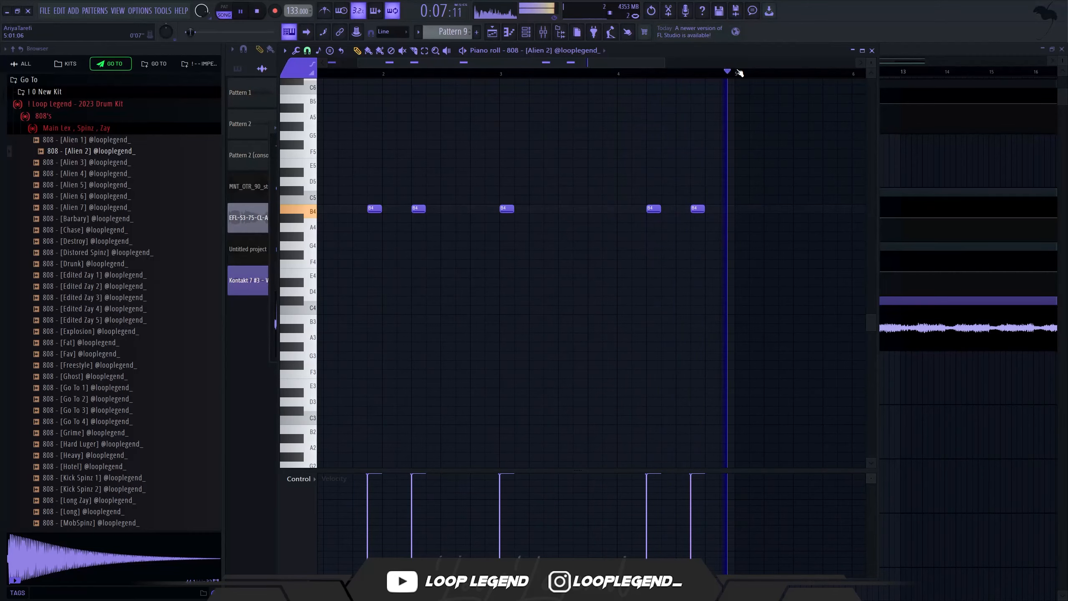
Duplicate the first four bars of 808 notes into bars 5 to 8 and clear the selection.
ctrl+drag(739, 71, 332, 92)
key(ctrl+b)
ctrl+scroll(631, 197, down, 2)
ctrl+click(609, 290)
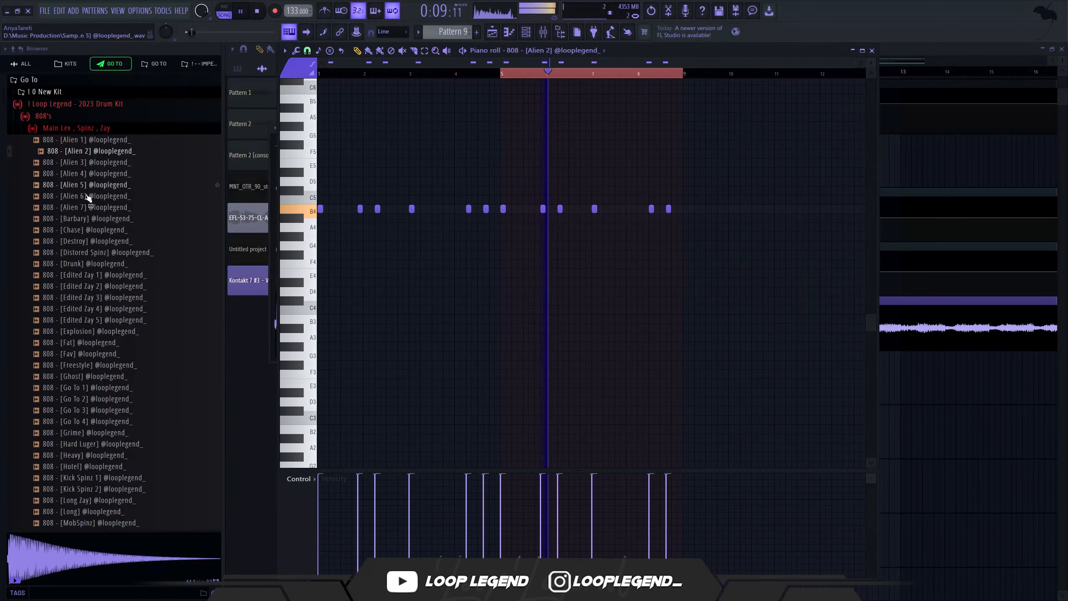
Replace the 808 channel's sample with 808 - [Long] and audition 808 - [MobSpinz].
scroll(90, 202, down, 4)
right_click(89, 379)
click(97, 386)
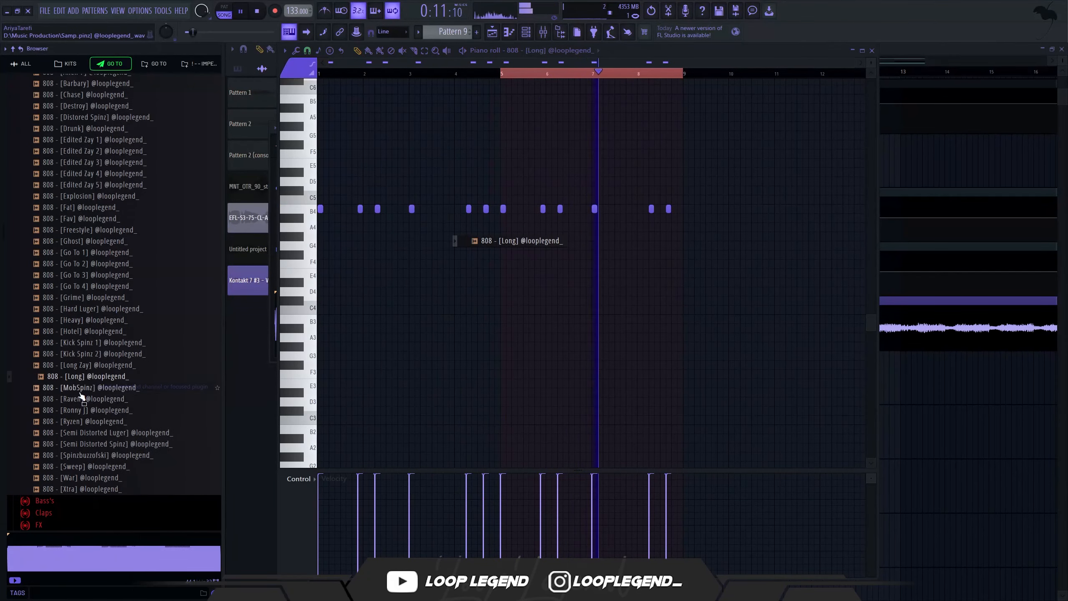
click(81, 392)
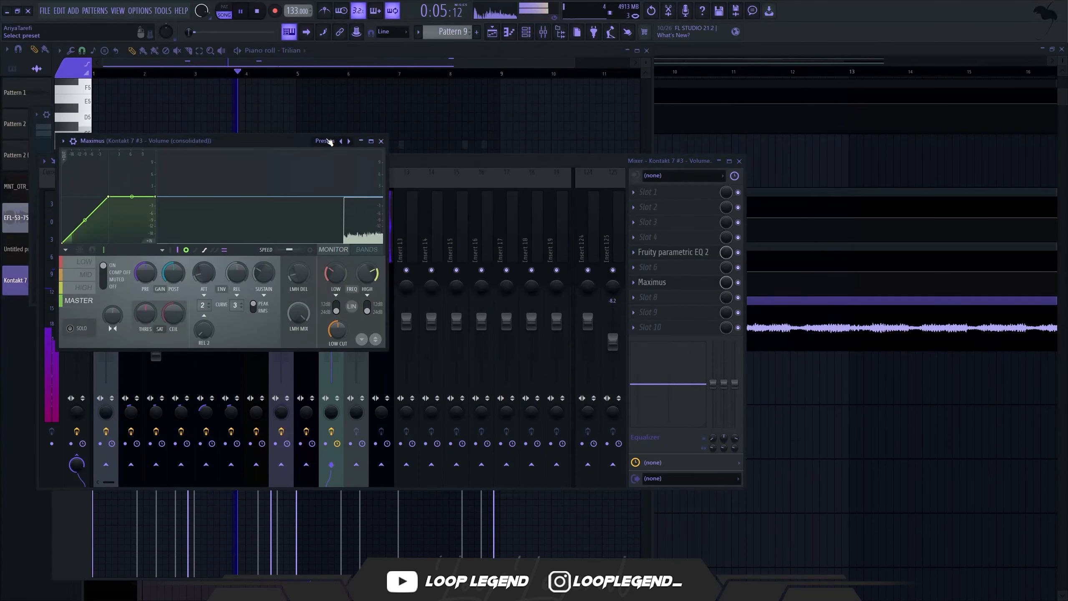
Choose a Maximus preset on the Kontakt 7 #3 consolidated mixer track and adjust its LMH mix.
click(329, 142)
click(338, 137)
mouse_move(299, 313)
mouse_down()
mouse_move(299, 366)
mouse_move(299, 298)
mouse_up()
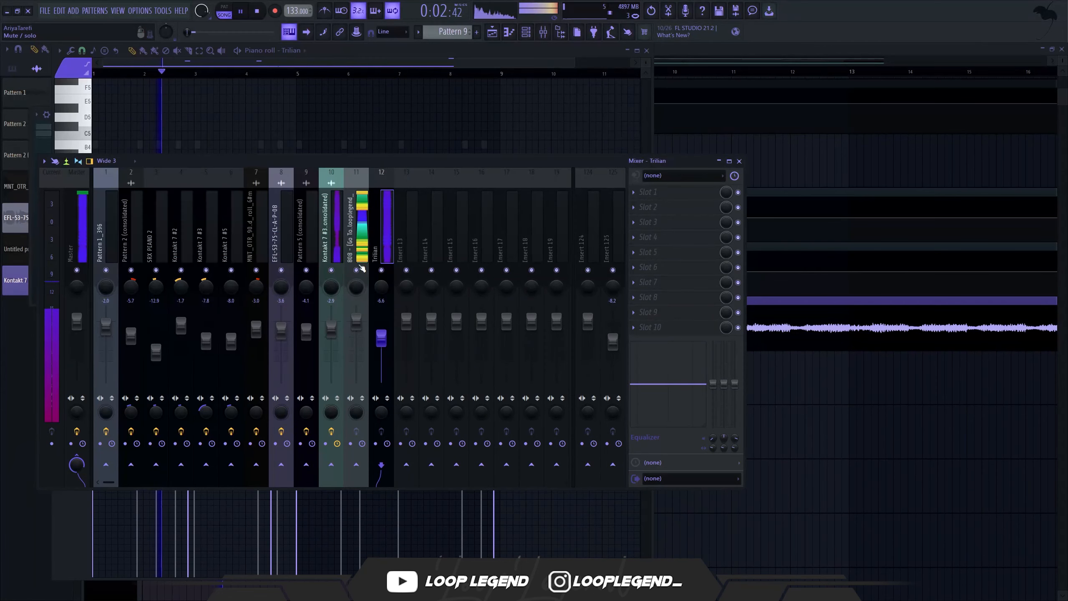
Lower the 808 - [Go To 3] mixer track's volume to about -2.5 dB, and select the Kontakt 7 #3 consolidated track.
click(361, 269)
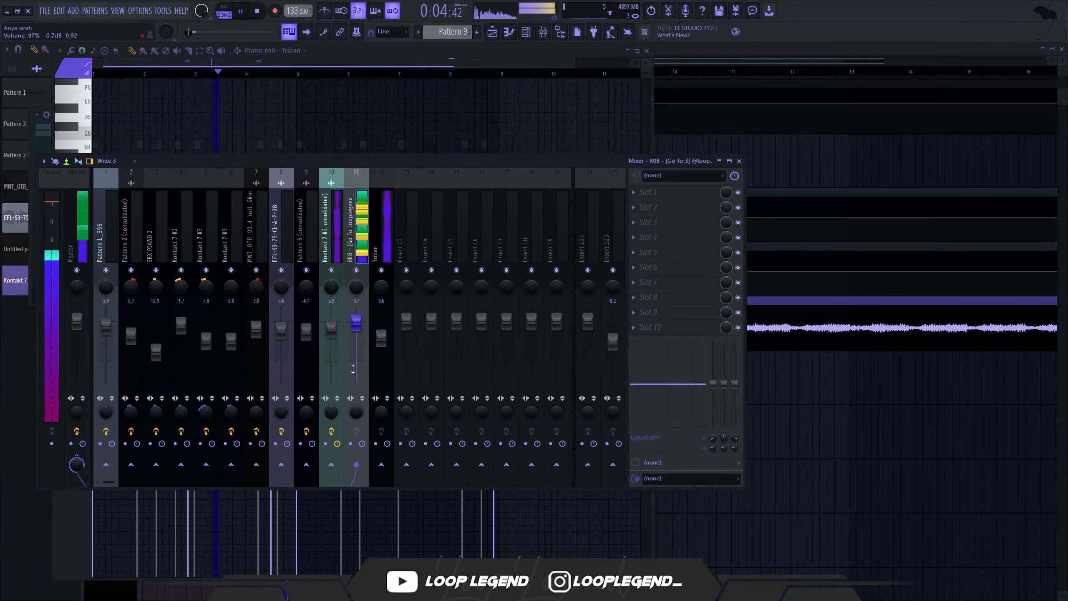
scroll(353, 368, down, 3)
click(331, 362)
Transpose the bass notes in Pattern 9's piano roll up by two semitones.
click(319, 50)
scroll(328, 126, up, 5)
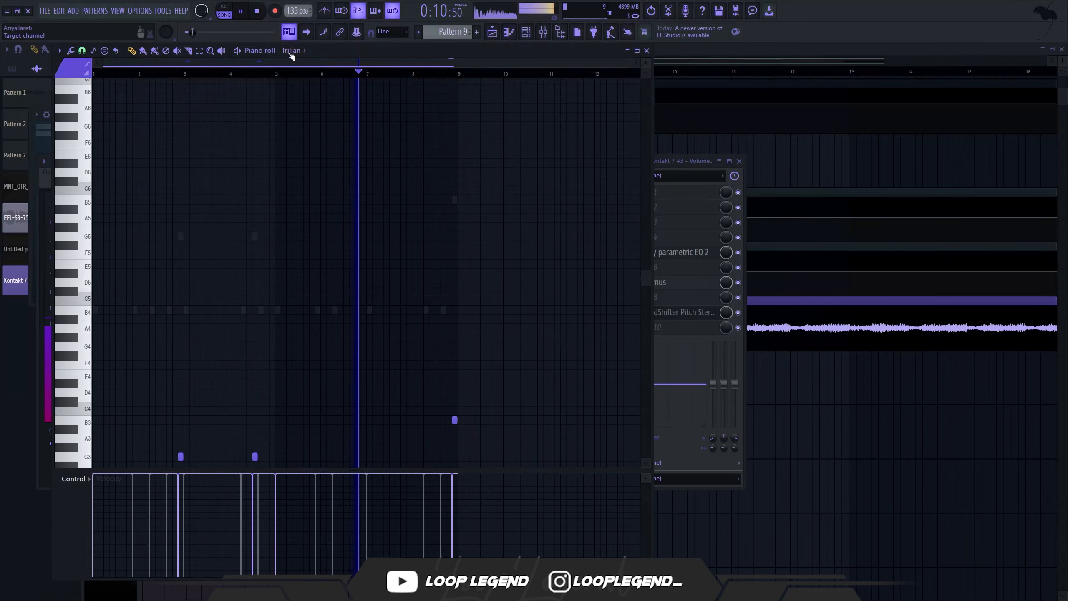
scroll(287, 54, up, 1)
key(shift+Up)
key(shift+Up)
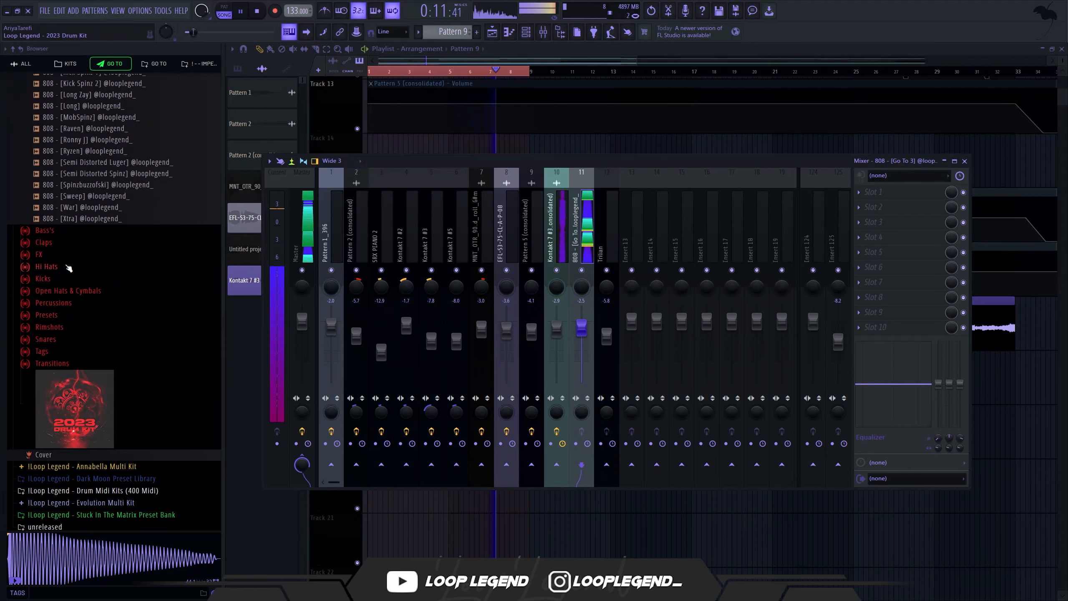
Load Hi Hat - [Go To] from the 2023 Drum Kit into a new channel and import the Hi Hat Midi Simple (1) notes.
click(92, 278)
click(98, 312)
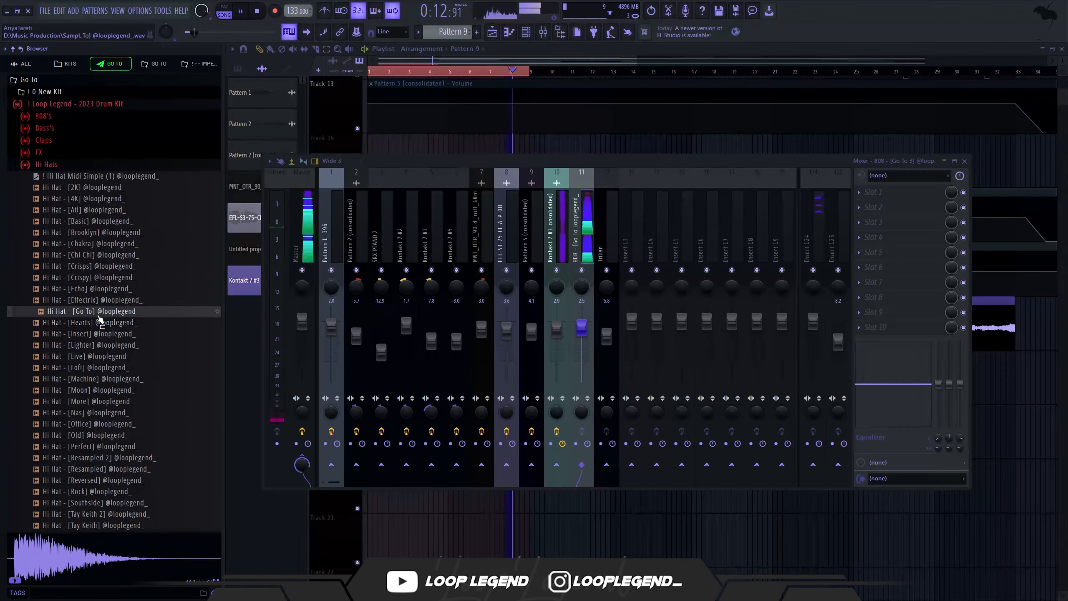
right_click(99, 312)
click(121, 329)
right_click(129, 177)
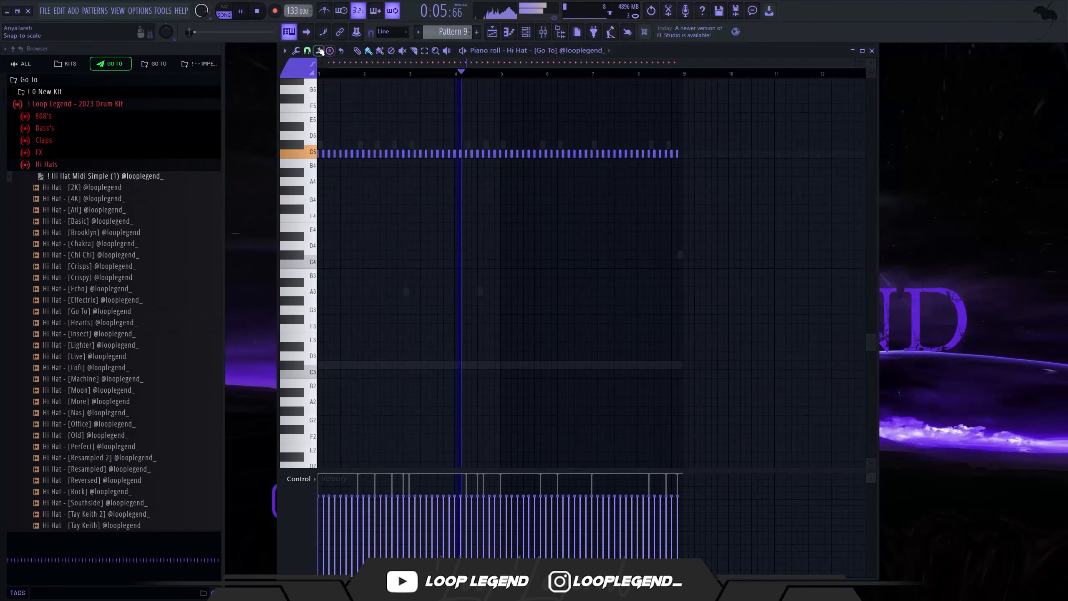
Set the piano roll snap to 1/6 beat and add two C5 hi-hat notes between the first two hits of bar 1.
click(307, 50)
click(321, 152)
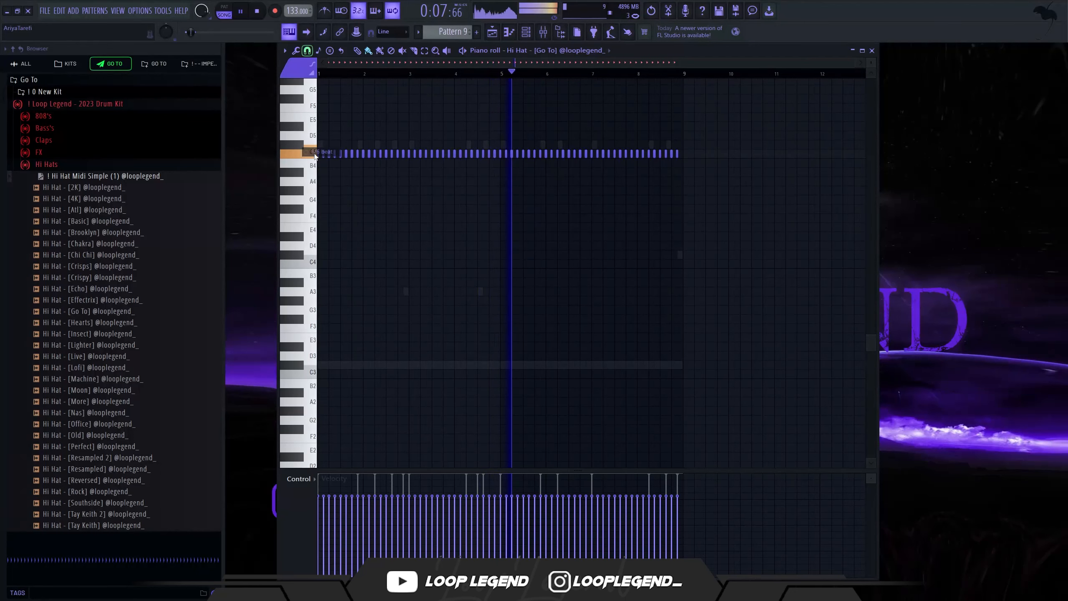
scroll(291, 160, up, 6)
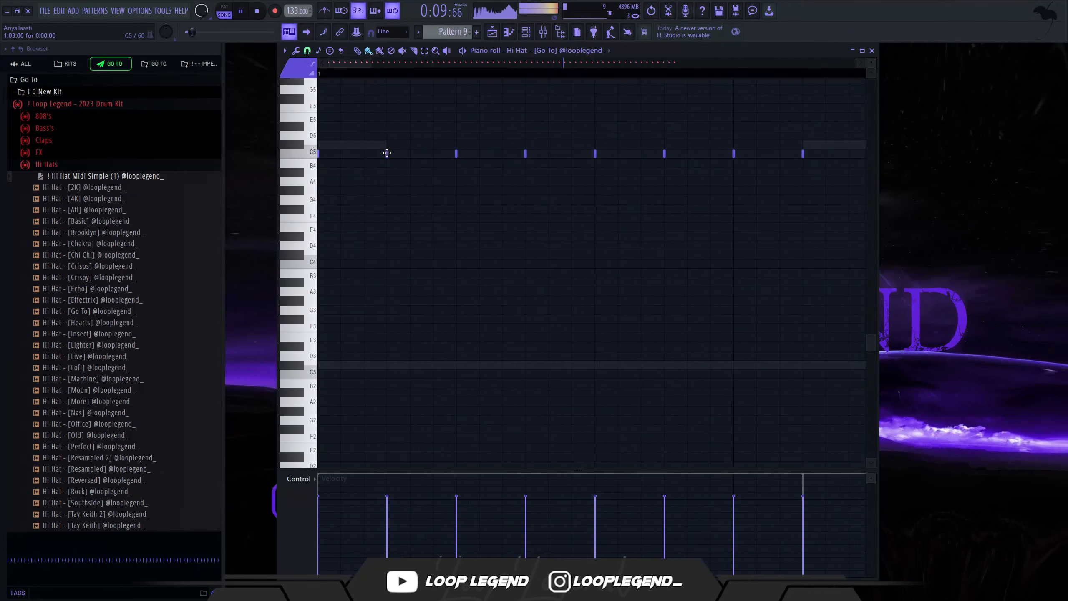
click(364, 153)
click(340, 154)
Set the snap to 1/3 step and add a C5 hi-hat note right after the third original hit in bar 1.
click(307, 50)
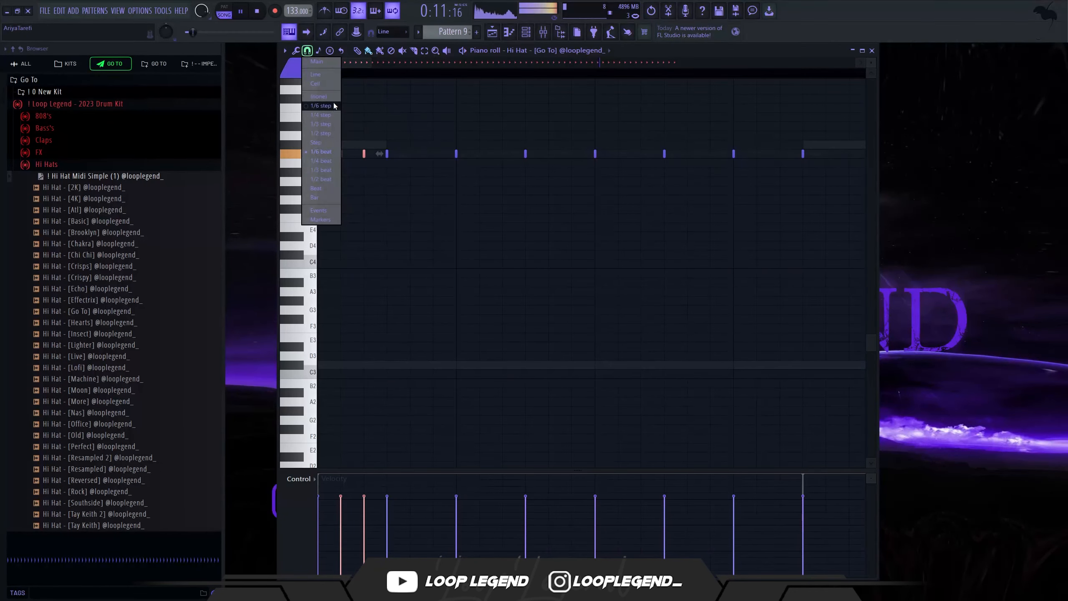
click(328, 126)
click(469, 150)
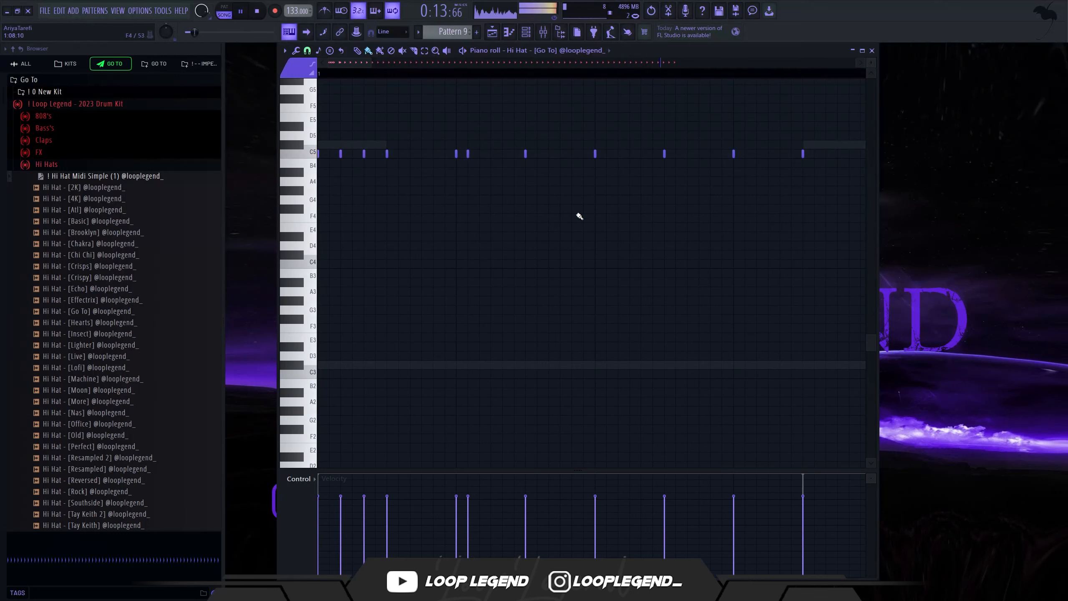
Try painting three-note hi-hat rolls on G4 and E4 in the second half of bar 1.
click(668, 202)
drag(668, 202, 690, 202)
drag(735, 228, 758, 229)
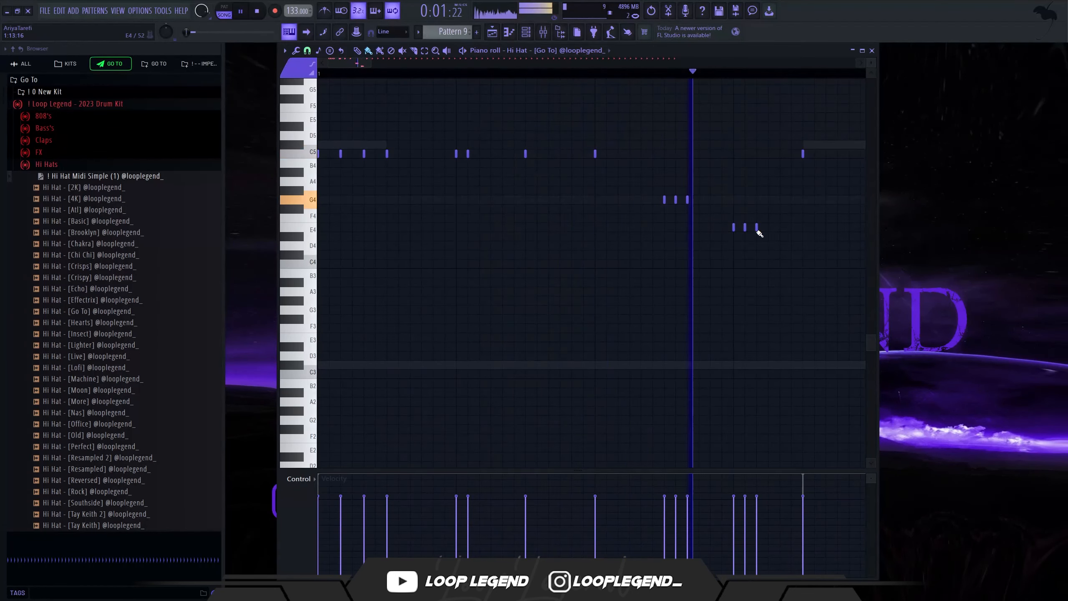
scroll(717, 234, down, 3)
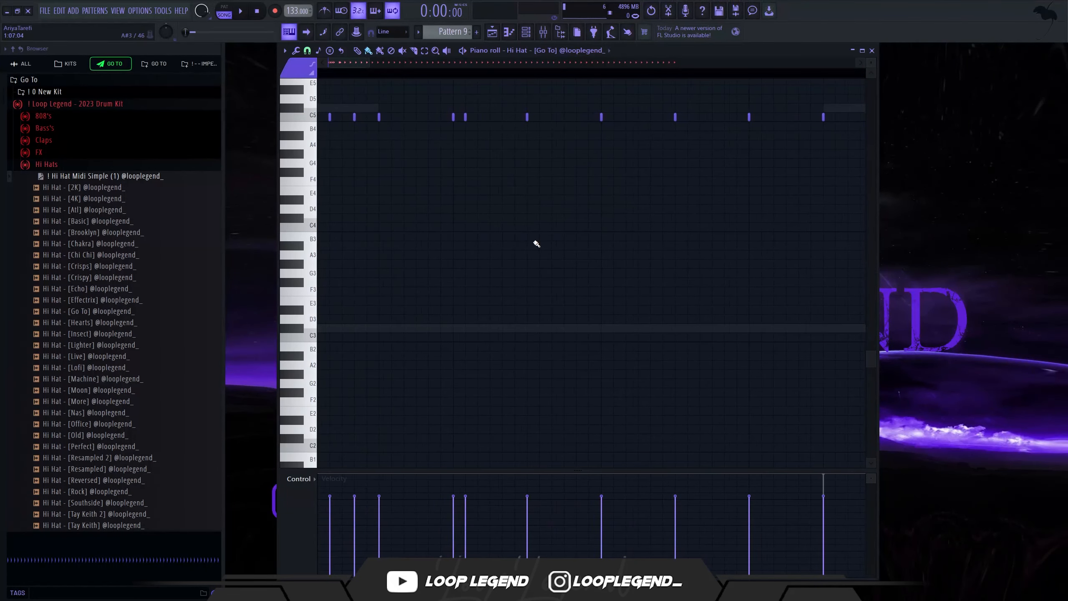
Paint a two-note hi-hat roll on A#3 near the middle of bar 1 and play the pattern.
drag(534, 242, 541, 242)
key(space)
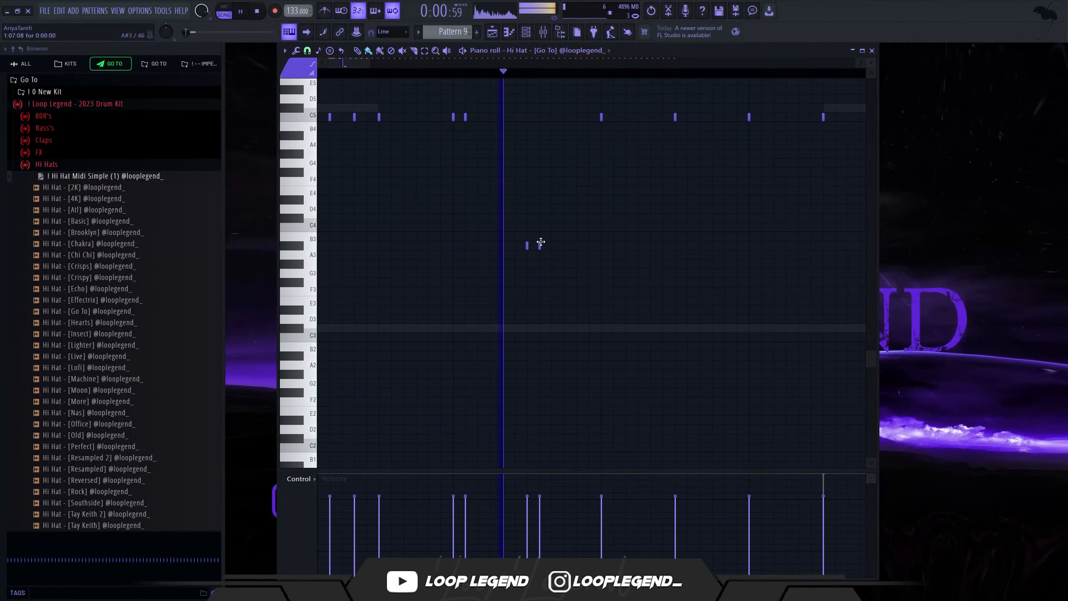
scroll(538, 272, down, 2)
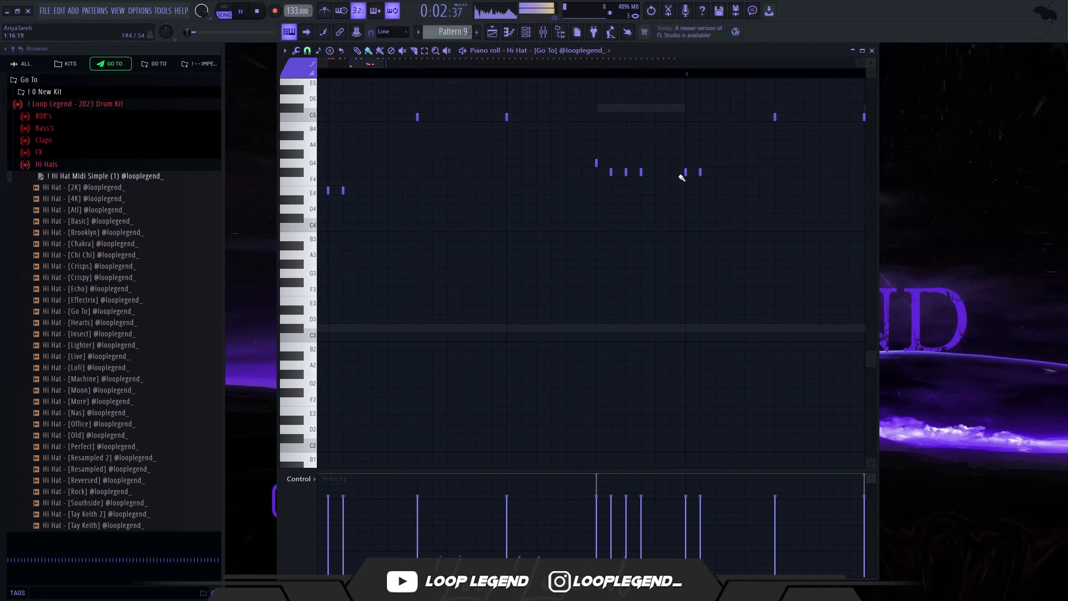
Try painting a short F#4 hi-hat roll in bar 3 at the 1/3-step snap.
scroll(680, 171, up, 2)
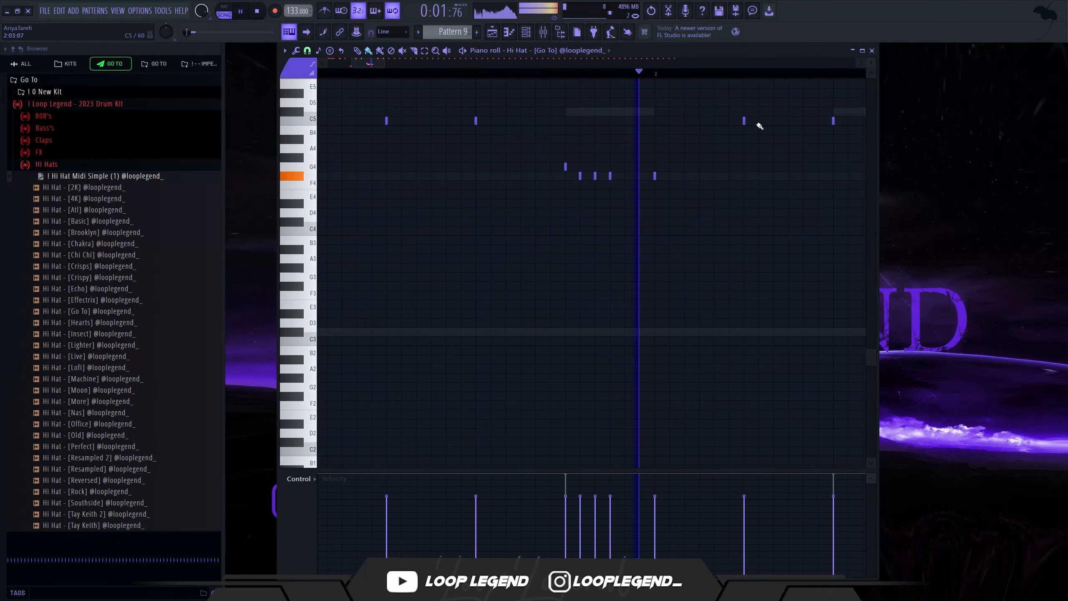
scroll(690, 166, down, 2)
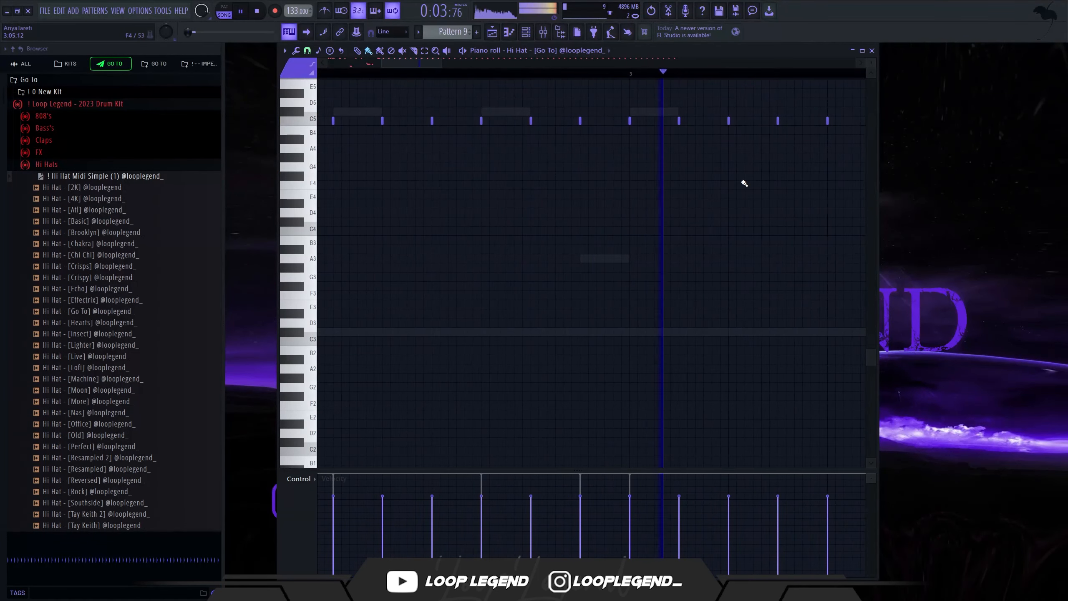
drag(736, 177, 765, 177)
key(space)
key(ctrl+z)
Move the playback position to the start of bar 3 and set the snap to 1/2 step.
click(632, 74)
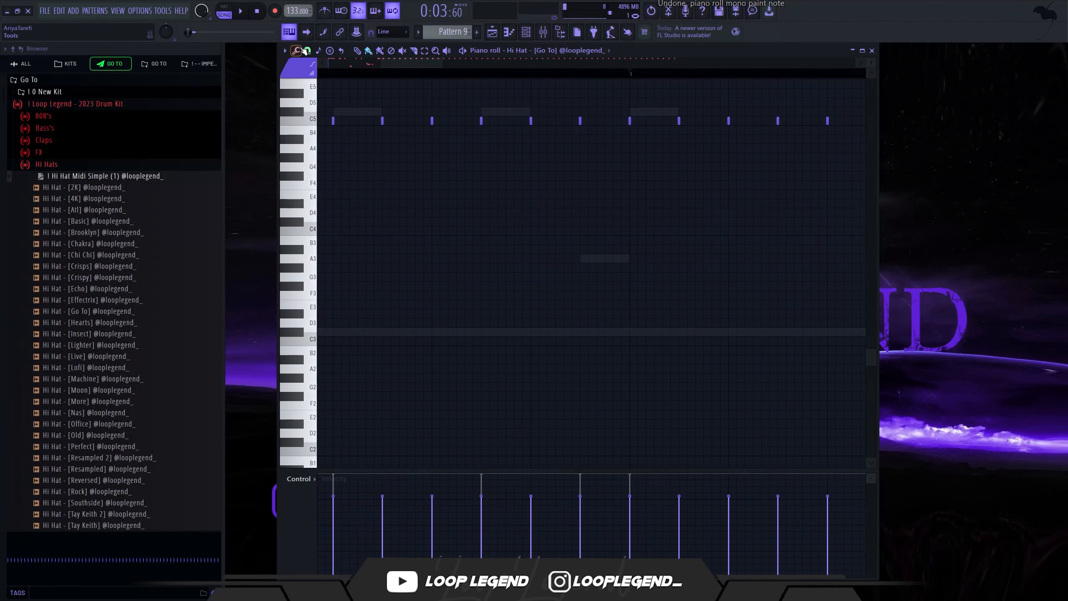
click(307, 51)
click(324, 133)
key(space)
key(space)
Try painting a longer run of F#4 hi-hat notes in bar 3 at the 1/2-step snap.
drag(681, 177, 776, 183)
key(ctrl+z)
key(space)
key(ctrl+z)
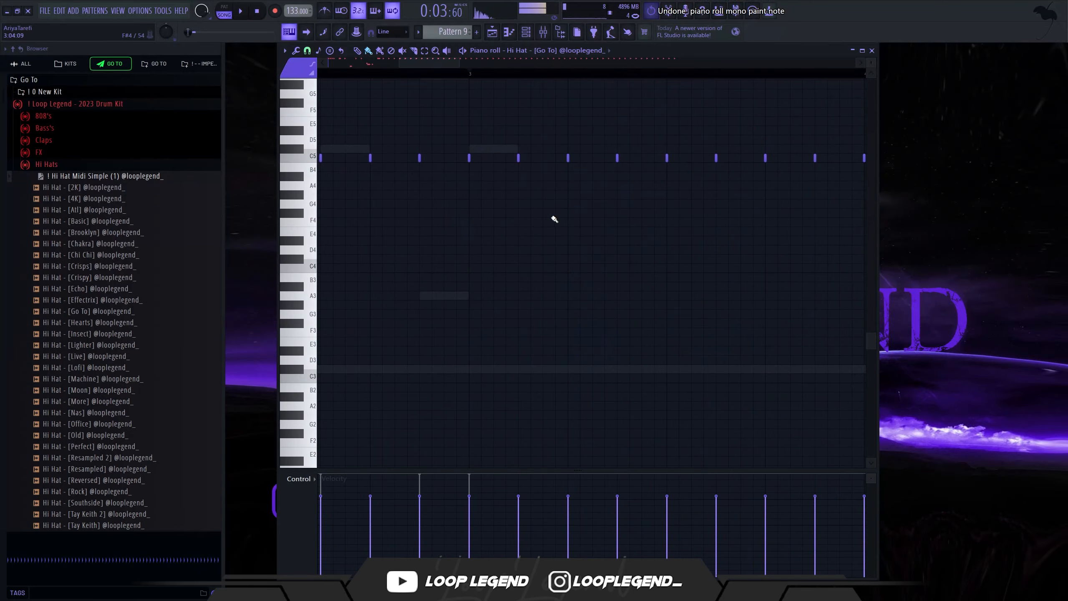
Try painting F#4 hi-hat rolls with a descending E4 to D#4 run in bar 3.
key(space)
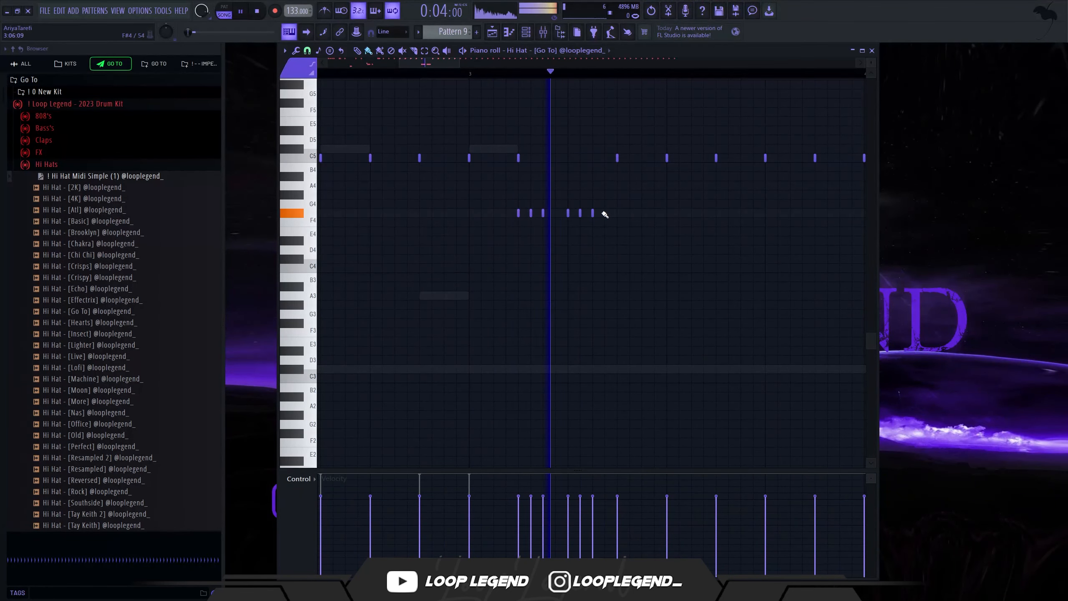
drag(572, 229, 614, 243)
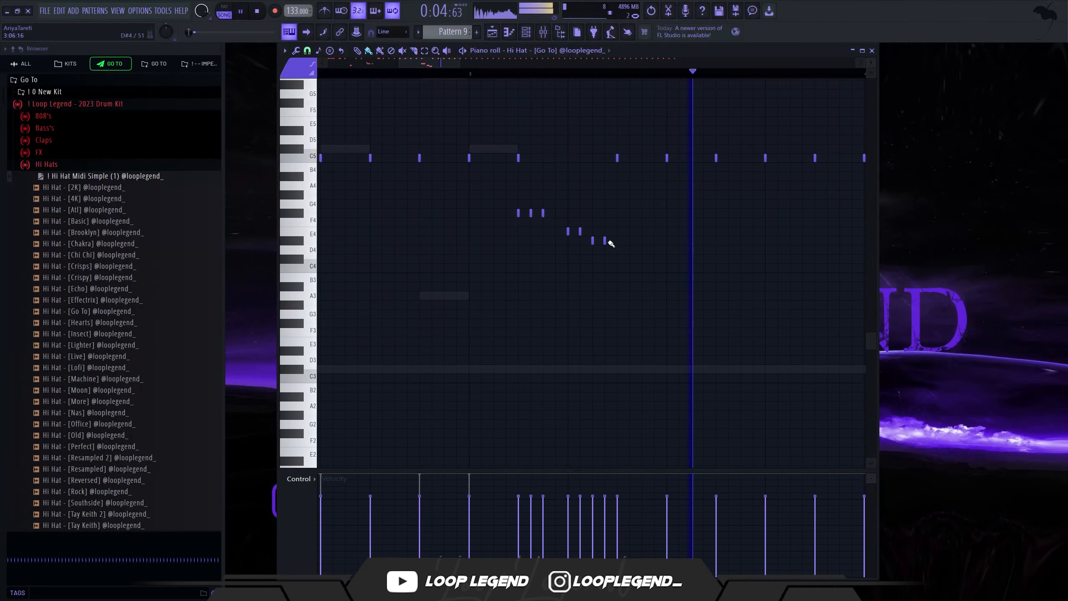
key(space)
key(ctrl+z)
key(ctrl+z)
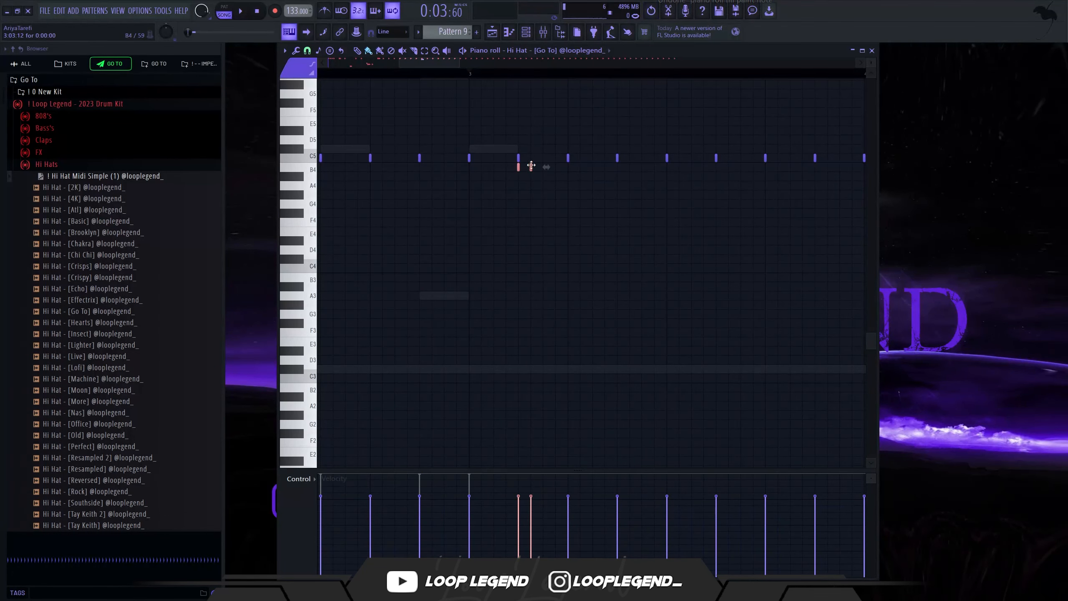
Paint a two-note B4 roll, a three-note E4 roll and a single C#4 hi-hat hit in bar 3.
key(space)
mouse_move(572, 196)
mouse_down()
mouse_move(596, 195)
mouse_move(595, 231)
mouse_move(583, 229)
mouse_up()
drag(670, 236, 522, 251)
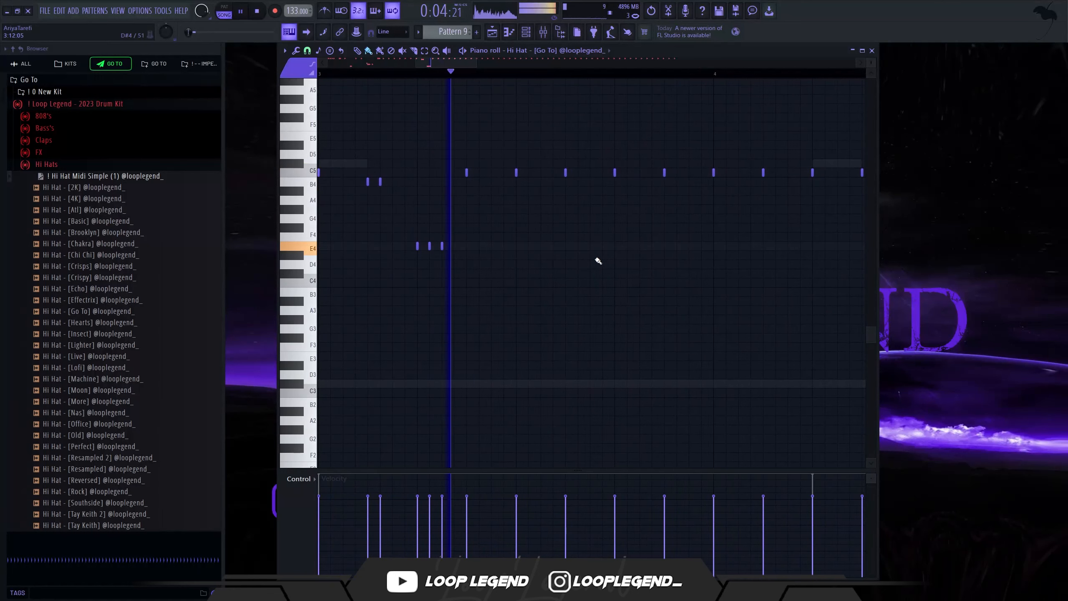
click(665, 274)
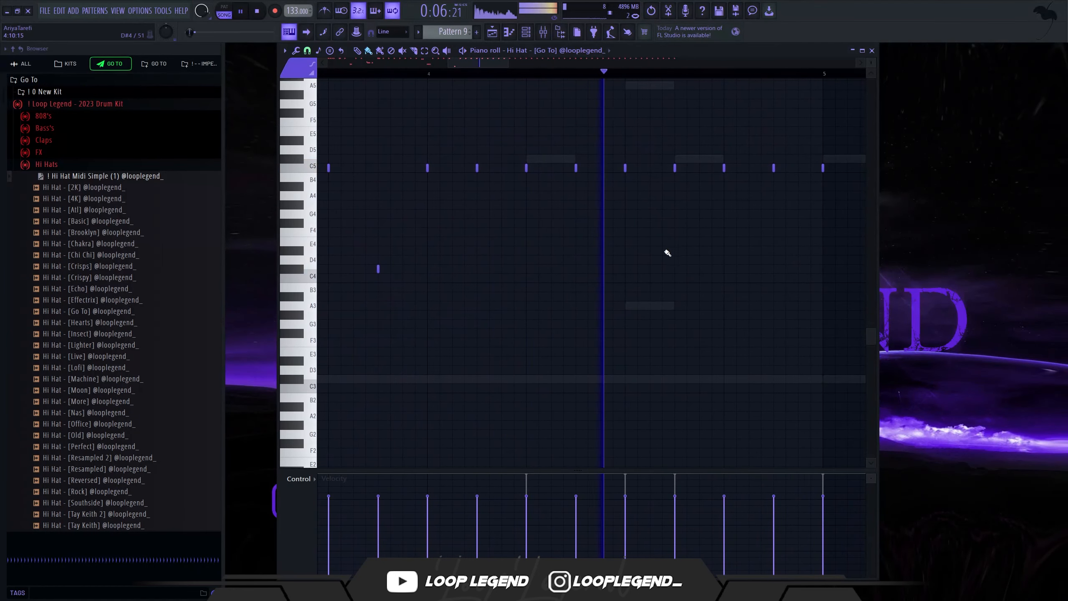
Try painting a D#4, E4 and C#4 hi-hat run in the second half of bar 4.
key(space)
click(635, 249)
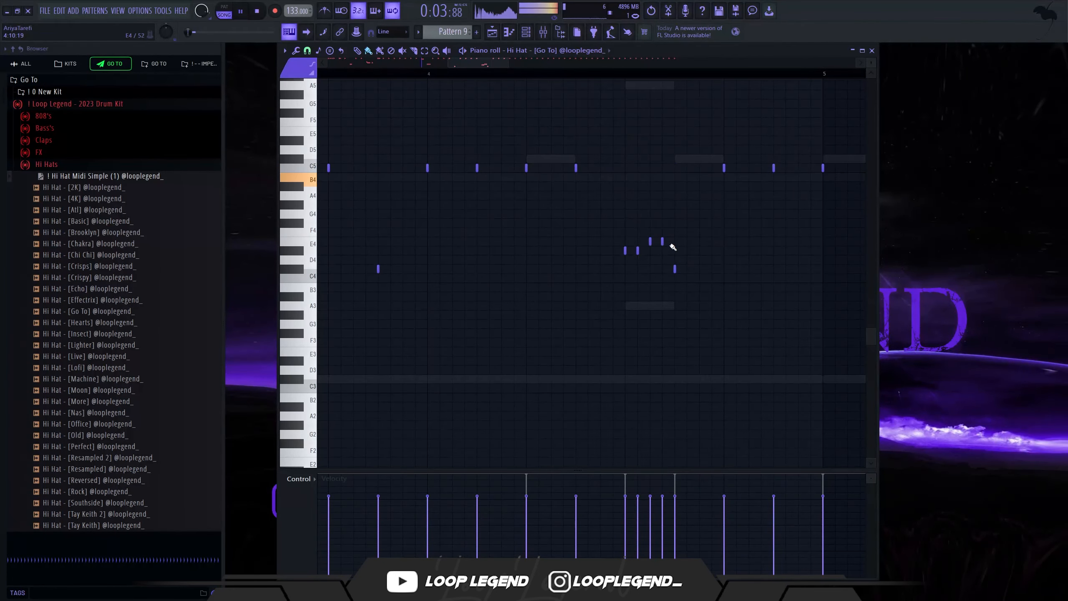
right_click(663, 241)
key(ctrl+z)
key(ctrl+z)
key(ctrl+z)
scroll(620, 256, down, 2)
key(space)
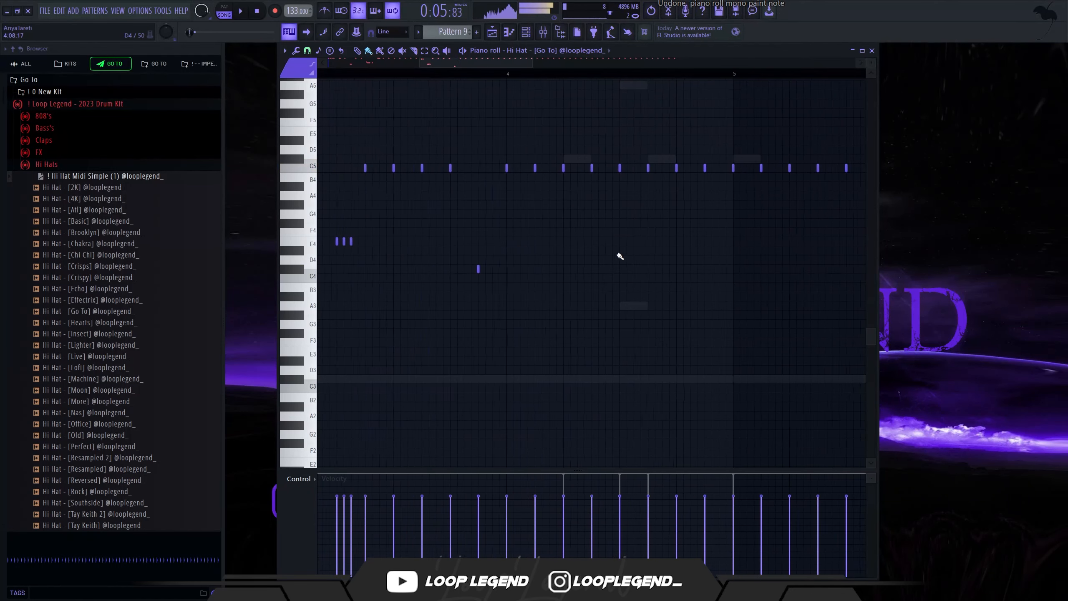
Copy the three-note E4 roll and the C#4 hit into bar 4 and delete the C5 hit above the roll.
scroll(620, 256, down, 1)
drag(551, 218, 583, 239)
scroll(601, 240, up, 3)
key(space)
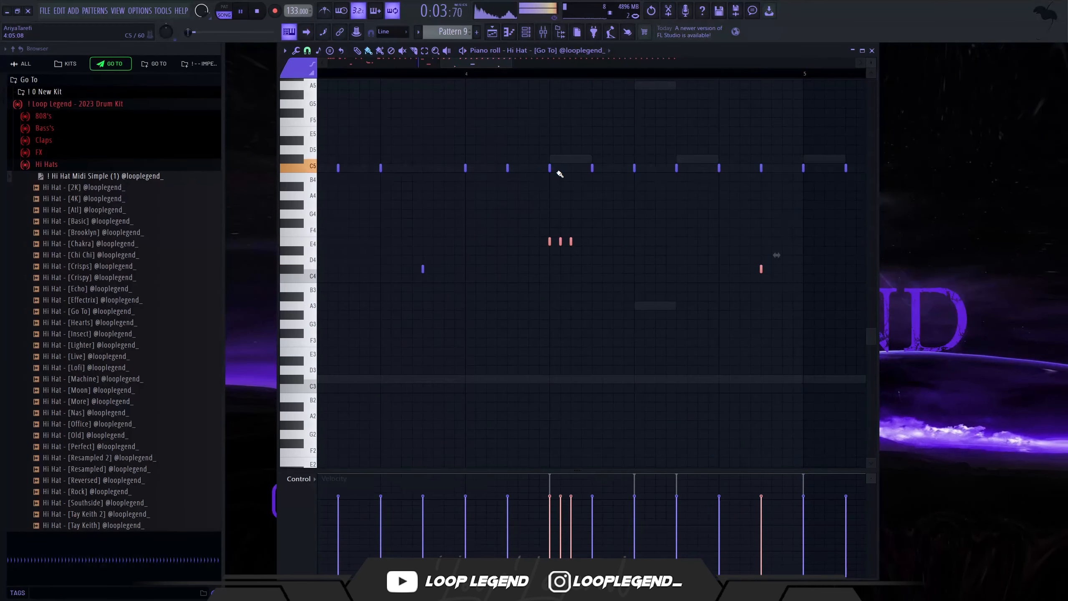
right_click(550, 169)
scroll(610, 204, up, 2)
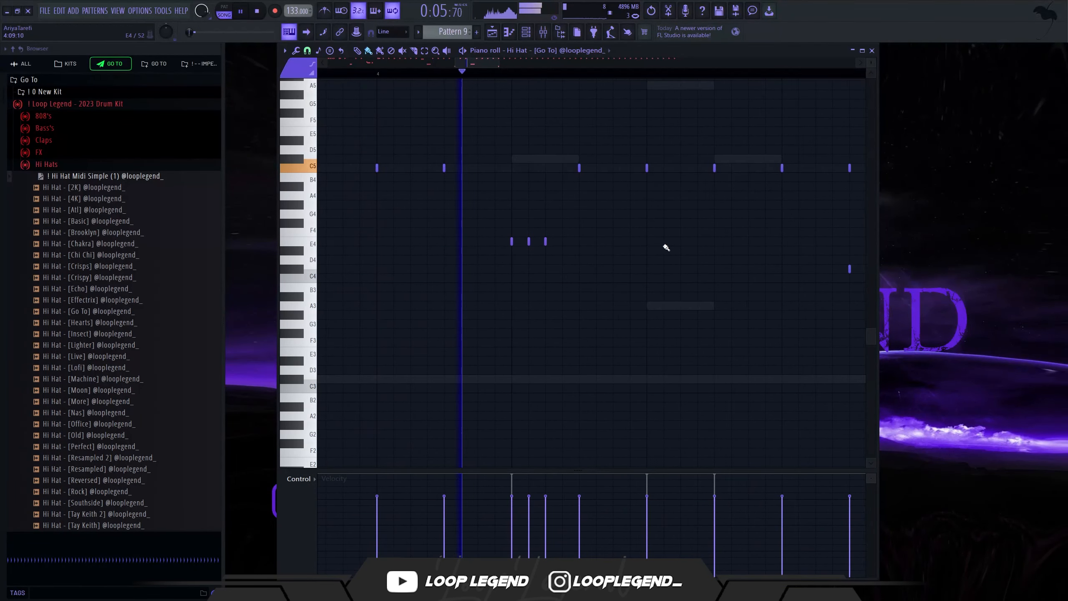
Add extra C5 hi-hat hits around the third beat of bar 4, including a half-step hit.
drag(662, 174, 693, 174)
key(ctrl+z)
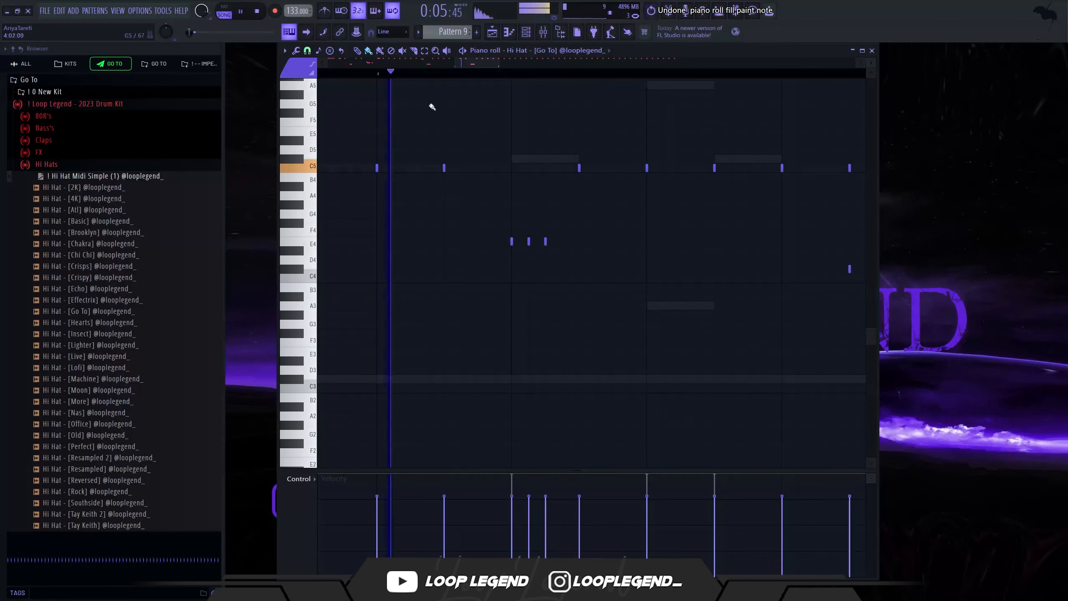
click(612, 168)
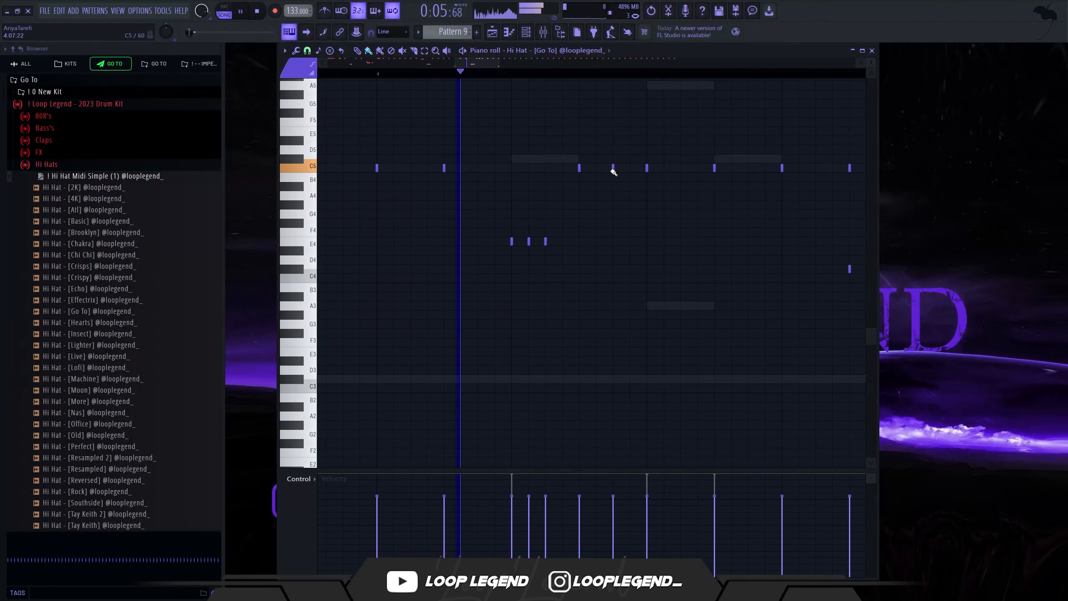
click(681, 168)
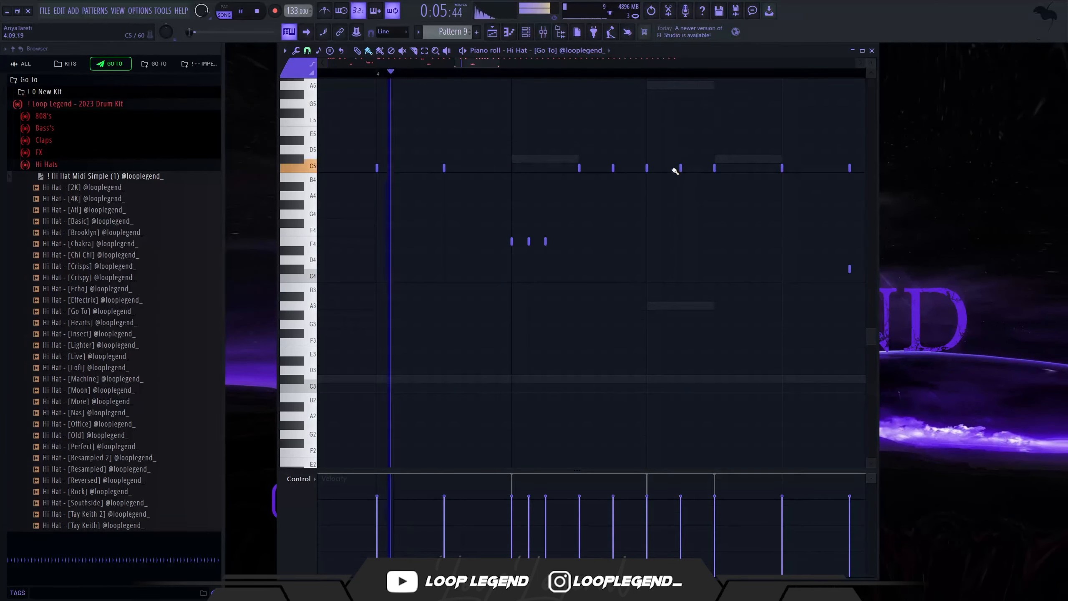
click(674, 170)
drag(673, 179, 574, 254)
key(space)
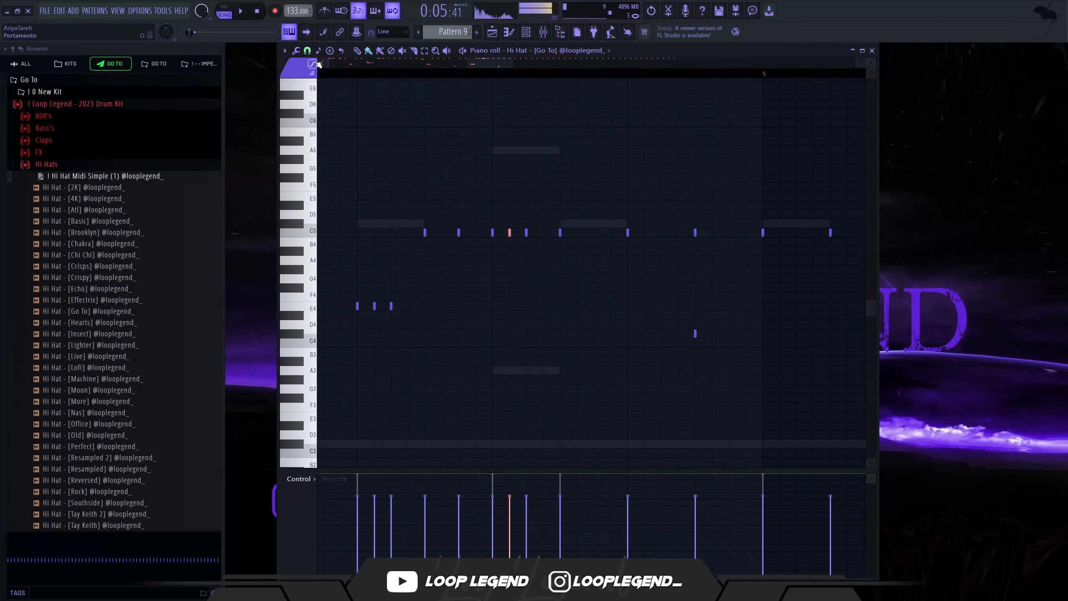
Try adding an extra C5 hi-hat hit near the end of bar 4.
click(673, 233)
key(space)
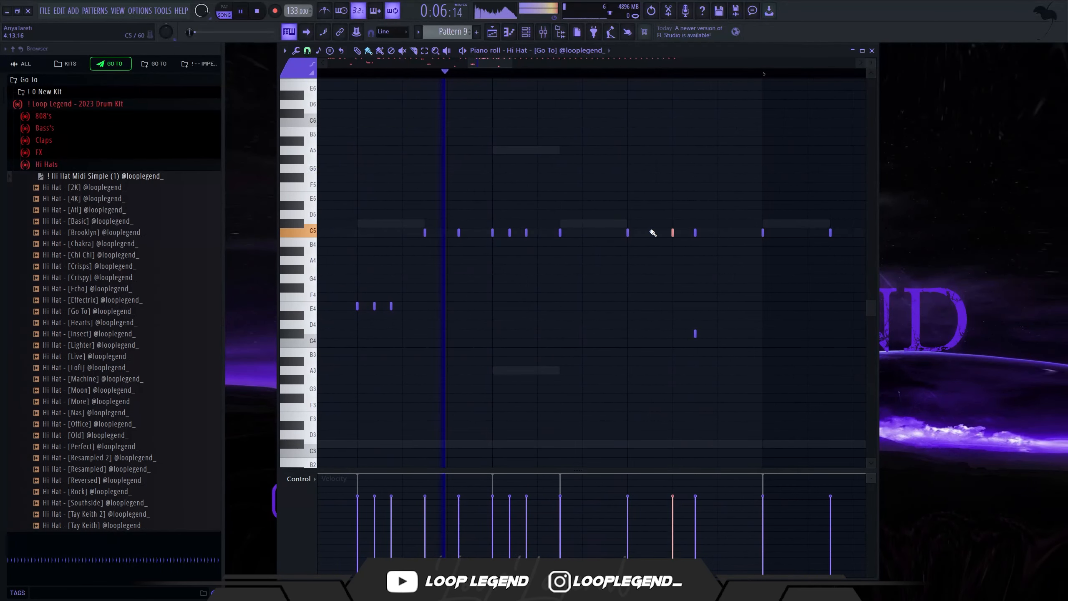
right_click(672, 233)
Set the snap to 1/3 beat and delete the C5 and C#4 hi-hat hits in the second half of bar 8.
click(307, 50)
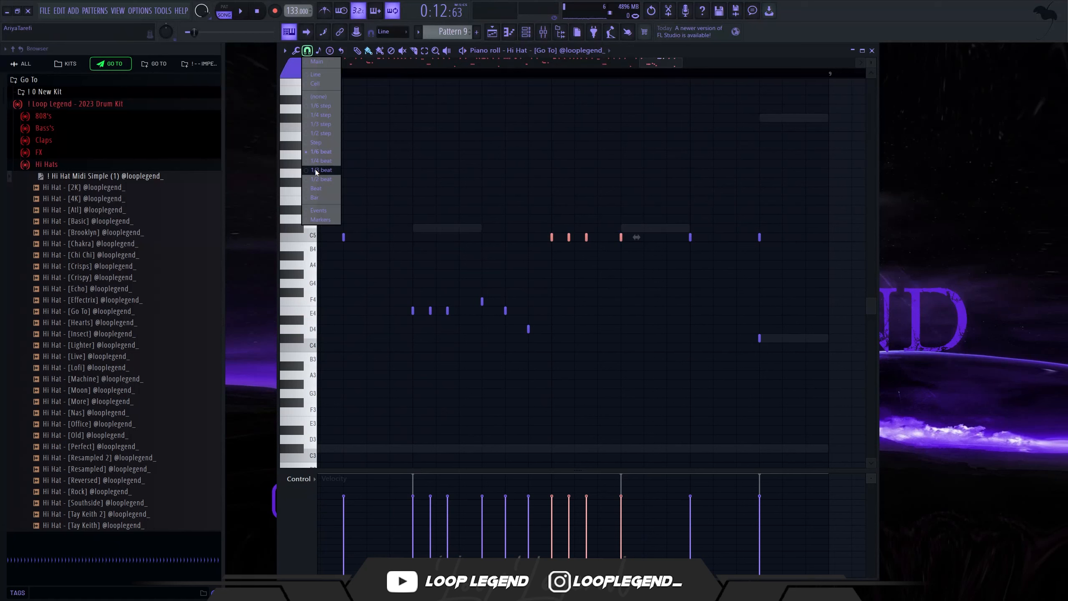
click(315, 171)
ctrl+drag(539, 206, 702, 279)
key(Delete)
ctrl+drag(787, 369, 675, 151)
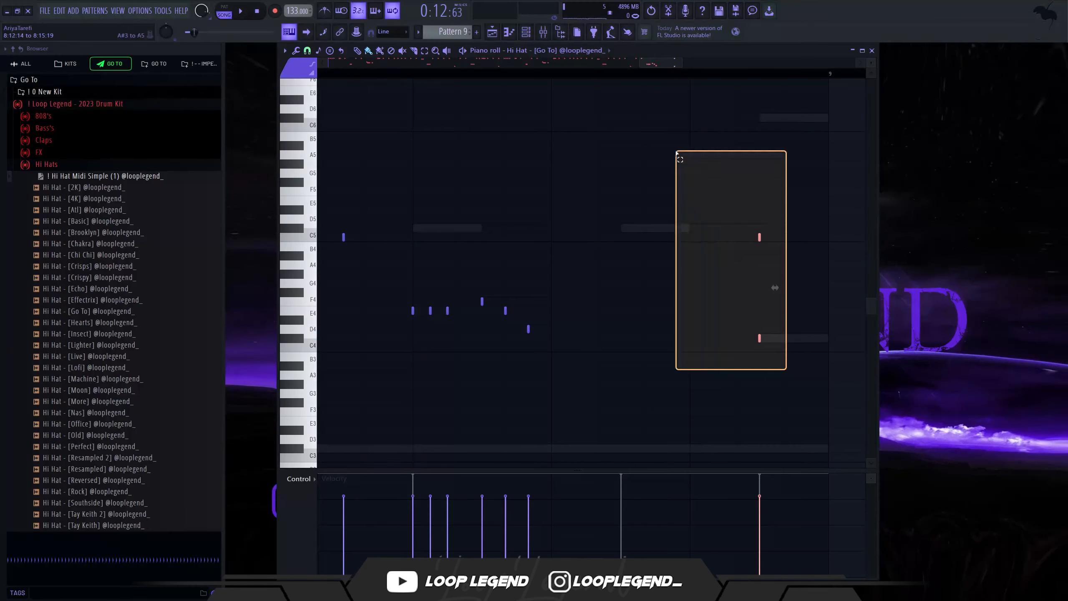
key(Delete)
Paint a run of D4 hi-hat hits through the end of bar 8, then thin it by deleting two notes.
drag(562, 327, 762, 318)
key(space)
right_click(597, 329)
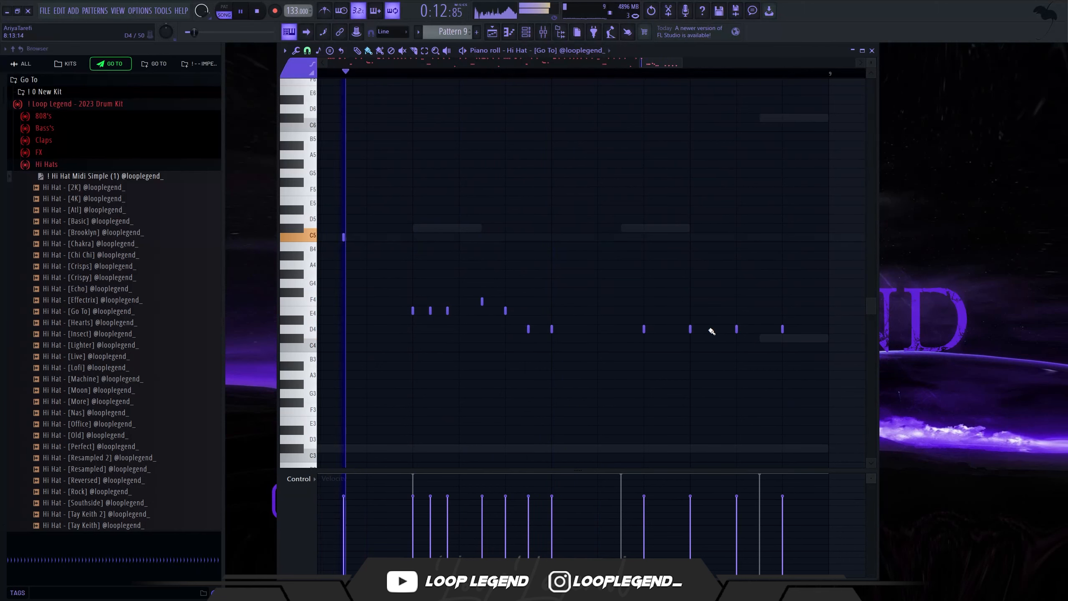
right_click(690, 329)
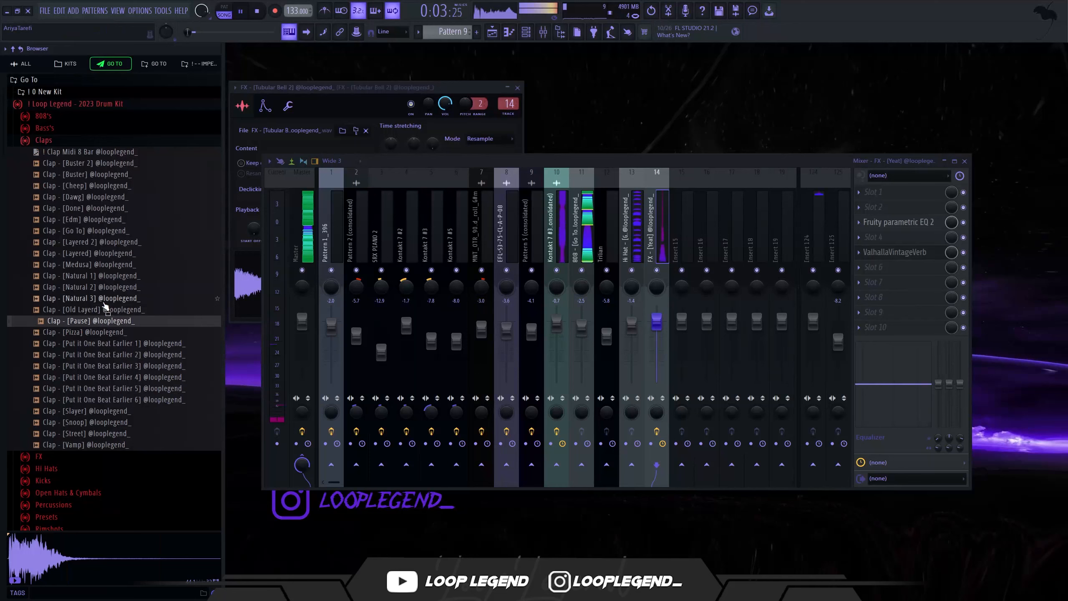
Load Clap - [Natural 3] into a new channel and apply the "! Clap Midi 8 Bar" pattern to it.
scroll(62, 339, up, 10)
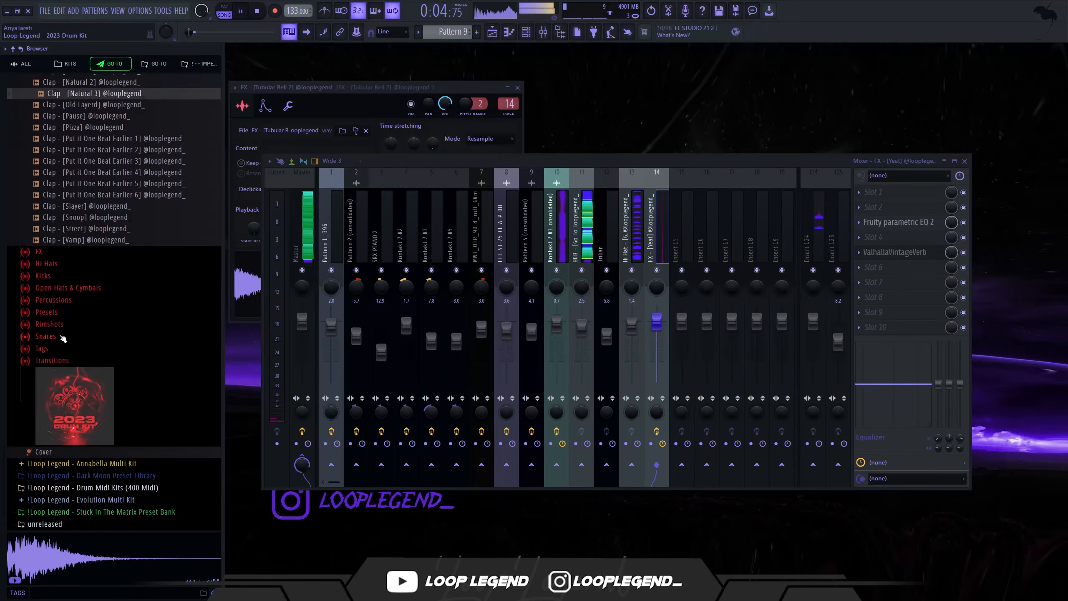
right_click(114, 93)
click(151, 110)
scroll(100, 179, up, 6)
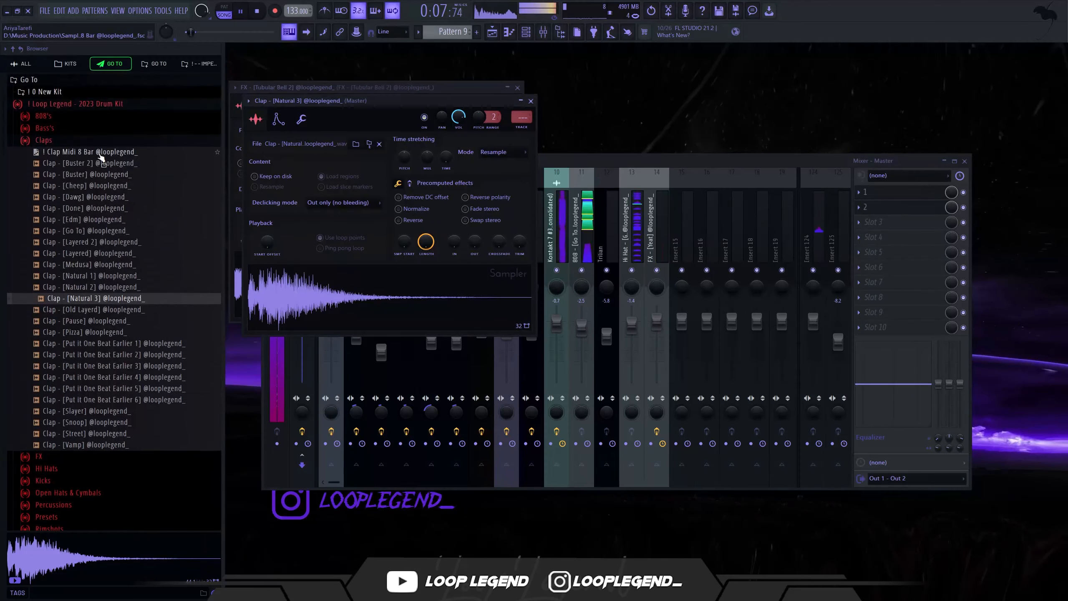
drag(100, 153, 319, 114)
scroll(73, 333, down, 5)
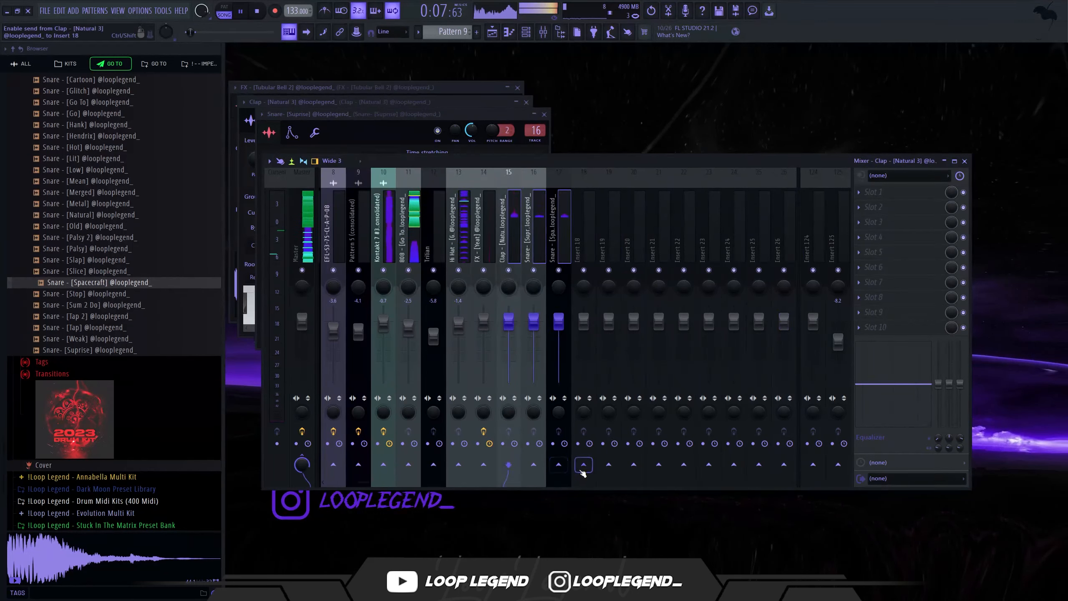
Route the clap and two snares only to Insert 18; set them to -3.6, 2.8 and -1.4 dB and Insert 18 to -3.2 dB.
right_click(584, 464)
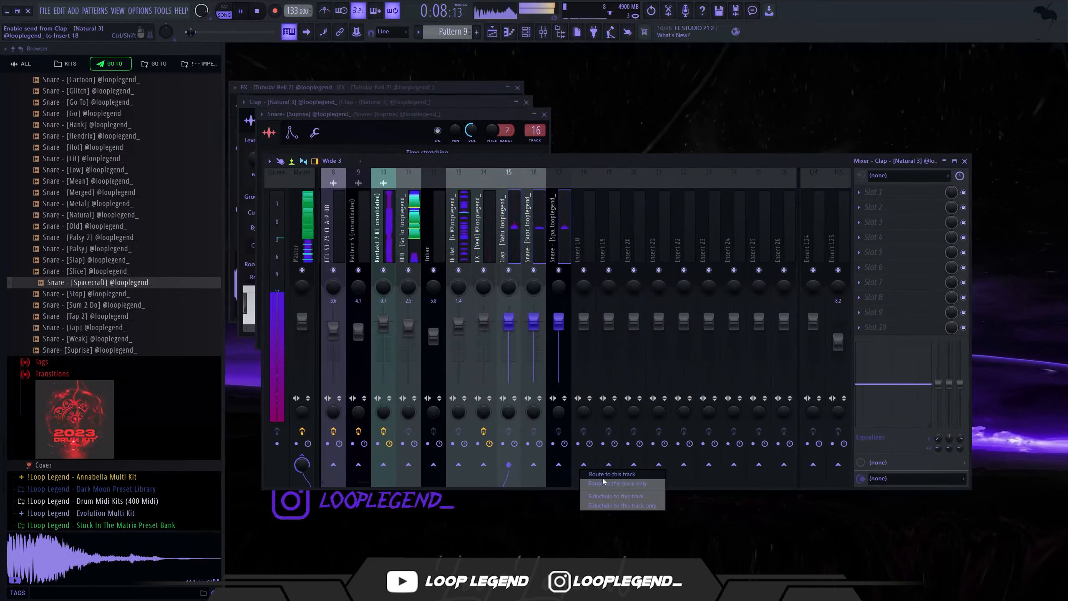
click(606, 483)
drag(584, 321, 585, 329)
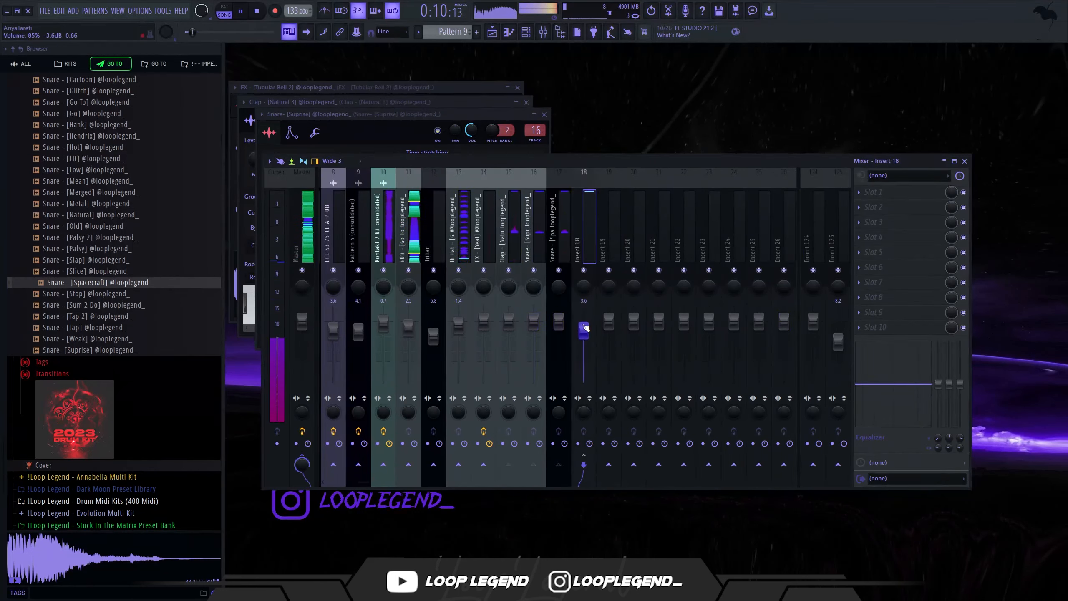
scroll(586, 327, up, 4)
scroll(514, 332, down, 5)
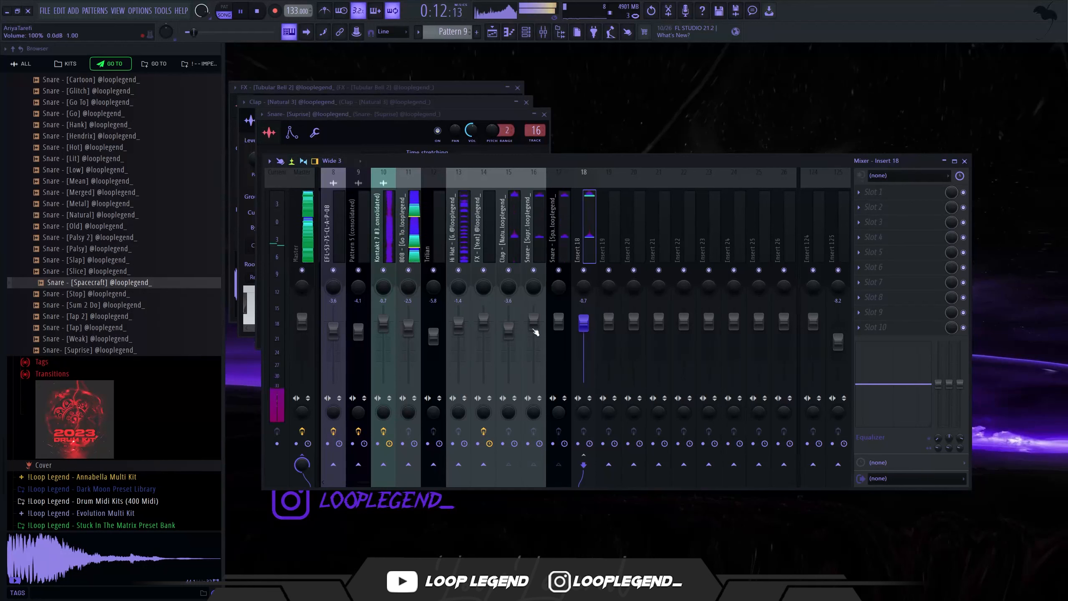
scroll(559, 335, up, 5)
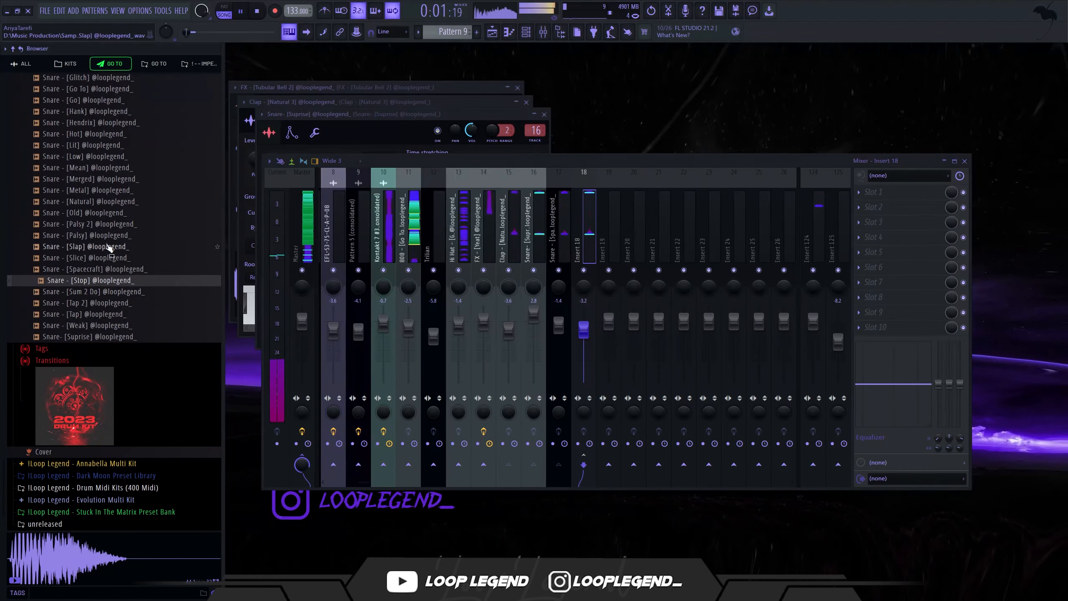
Audition the Natural and Slice snare samples and load Snare - [Slice] into a new channel.
click(105, 203)
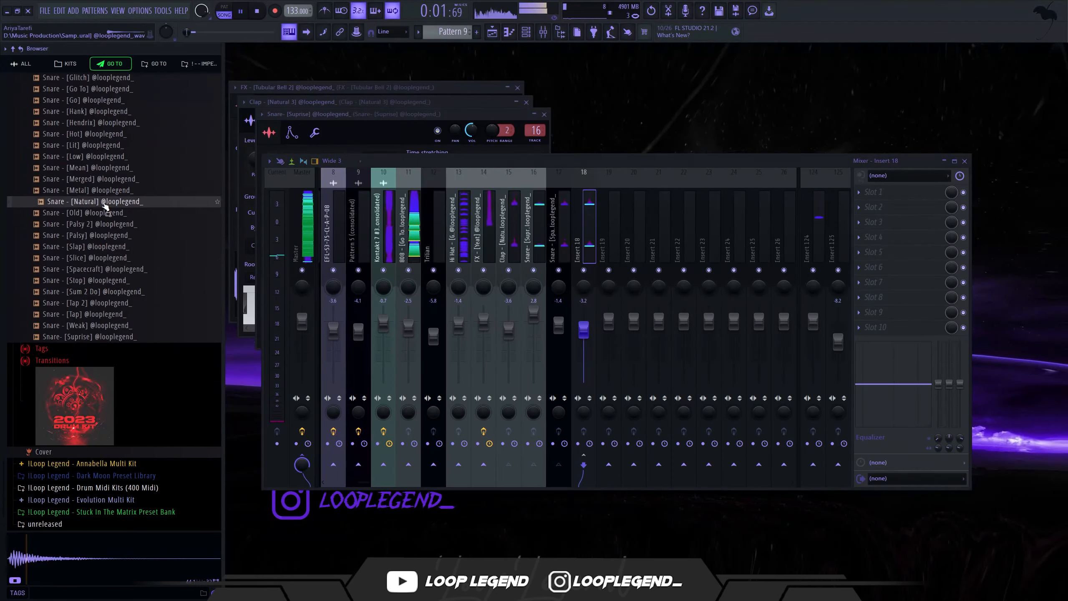
click(103, 257)
right_click(103, 256)
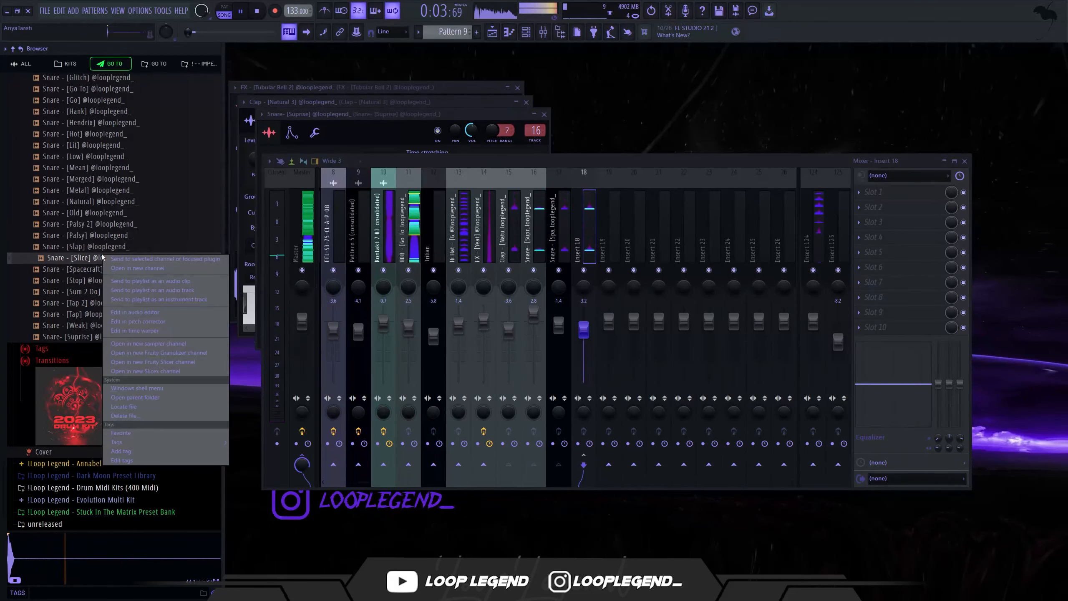
key(o)
Program Snare - [Slice] hits on steps 3, 19, 23, 29, 30 and 35 in the channel rack.
key(F12)
key(F6)
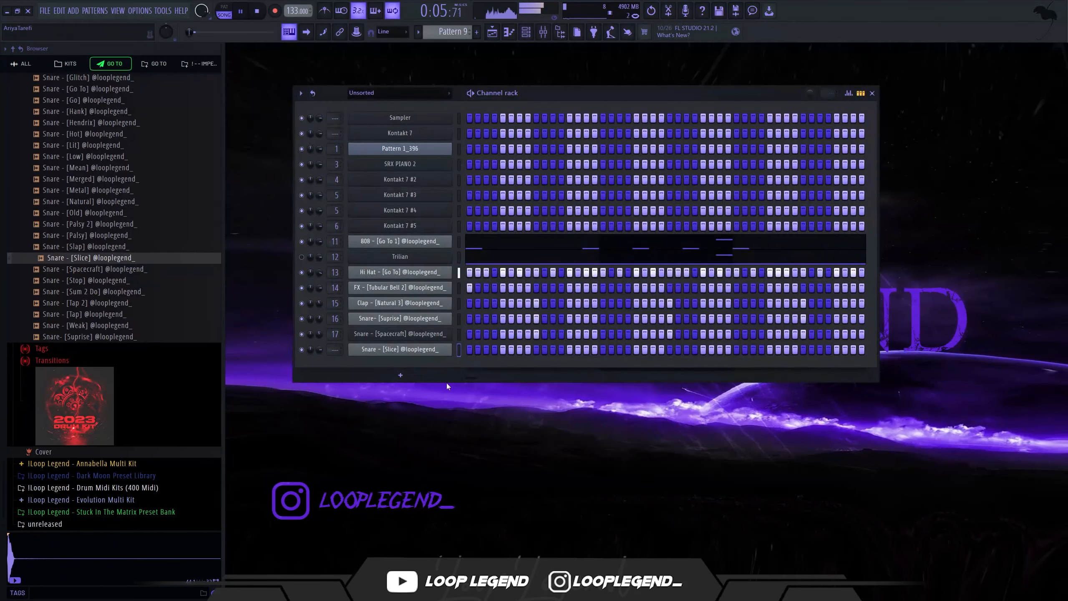
click(486, 350)
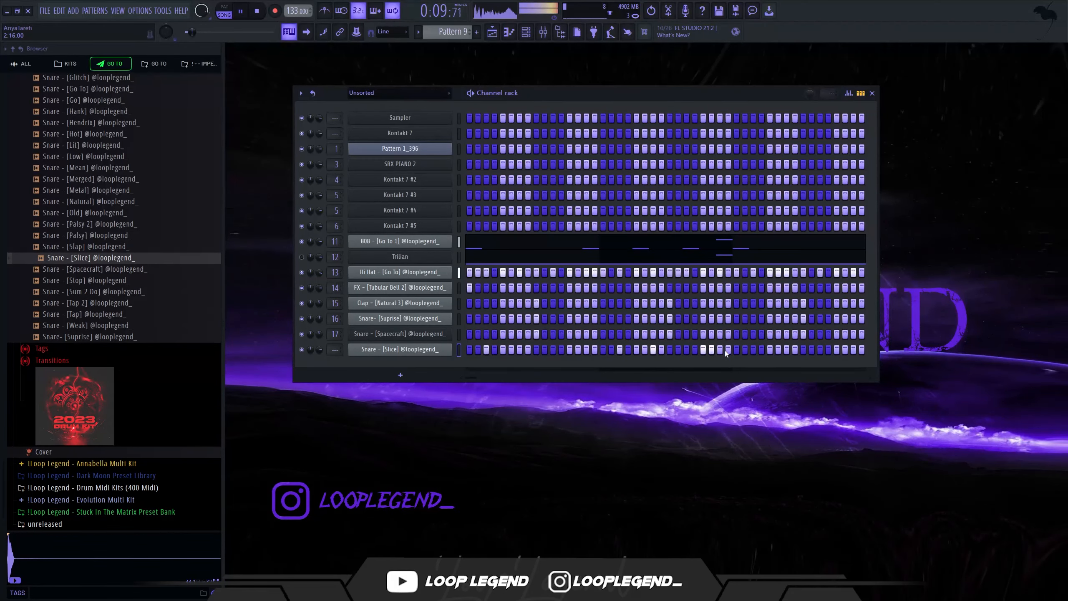
Delete the Slice snare's bar 3 hit in the piano roll and duplicate the two-bar pattern into bars 3 and 4.
key(F7)
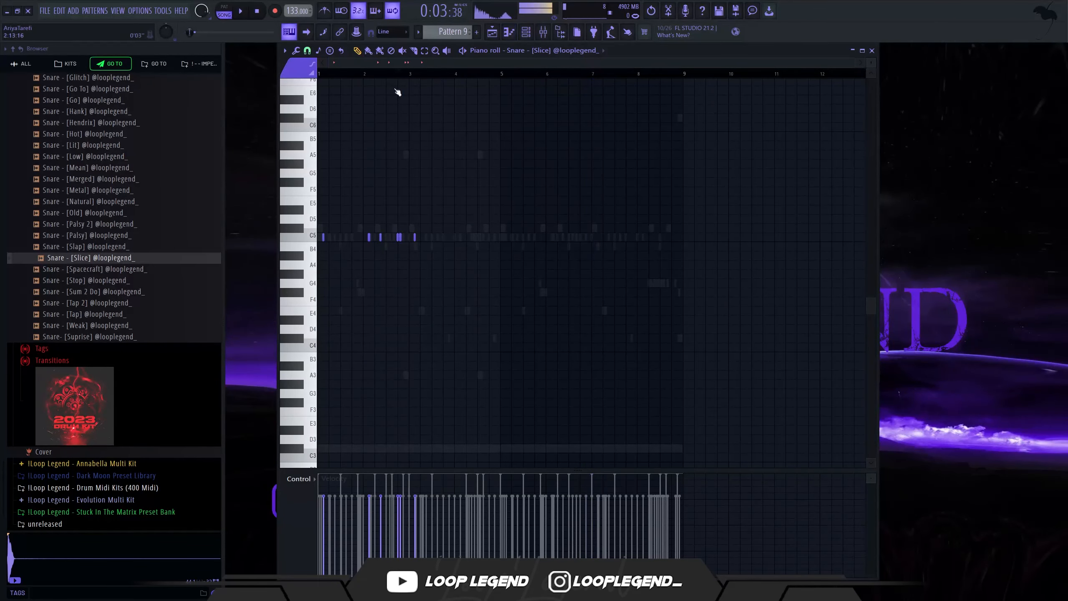
ctrl+scroll(339, 212, up, 3)
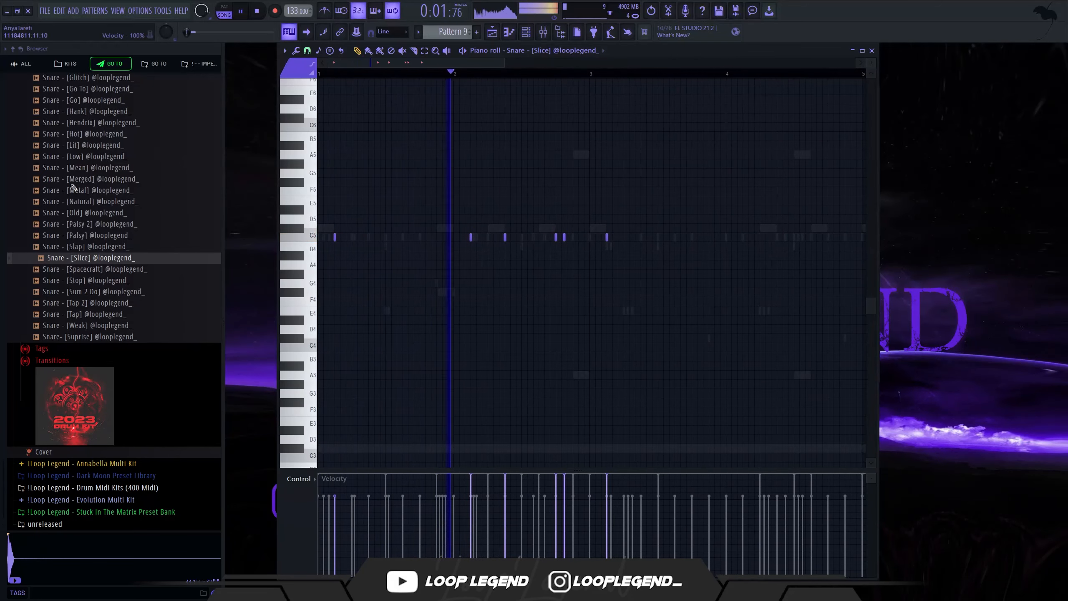
ctrl+scroll(488, 196, up, 1)
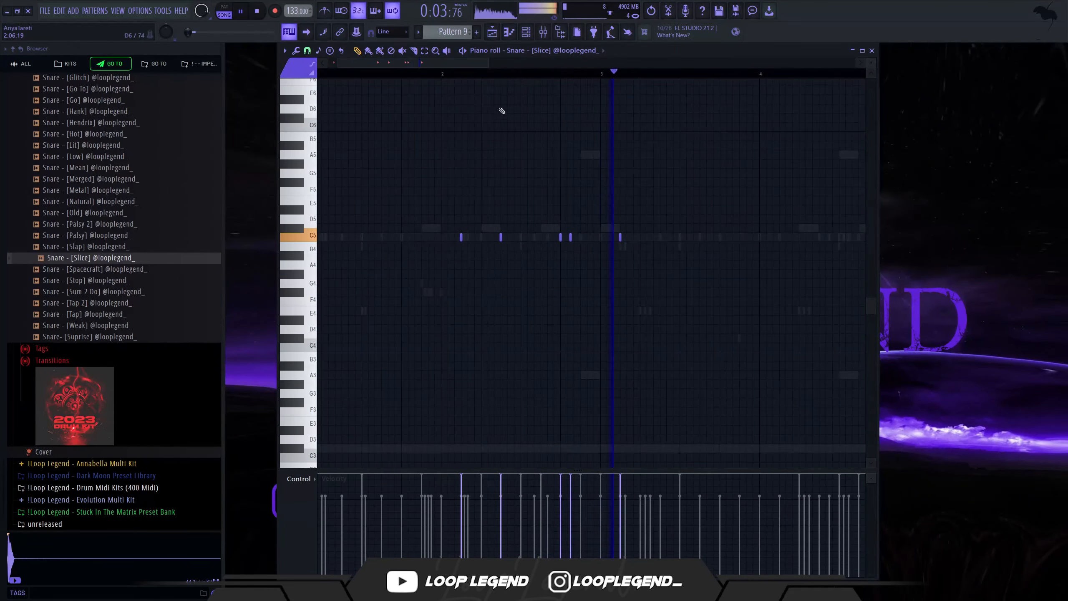
ctrl+drag(660, 206, 607, 257)
key(Delete)
key(ctrl+b)
Add two C5 Slice snare hits early in bar 4, the second one on beat 2.
ctrl+scroll(799, 244, up, 3)
click(663, 238)
click(689, 238)
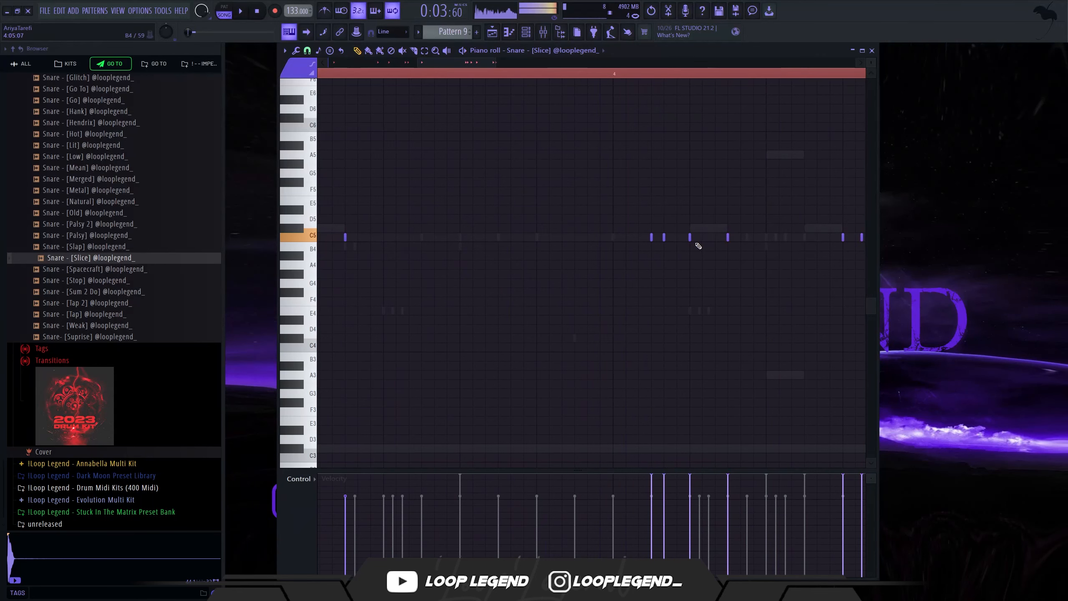
Set the snap to 1/2 step and add two closely spaced C5 Slice snare hits before beat 2 of bar 4.
drag(696, 243, 553, 296)
click(307, 50)
click(320, 134)
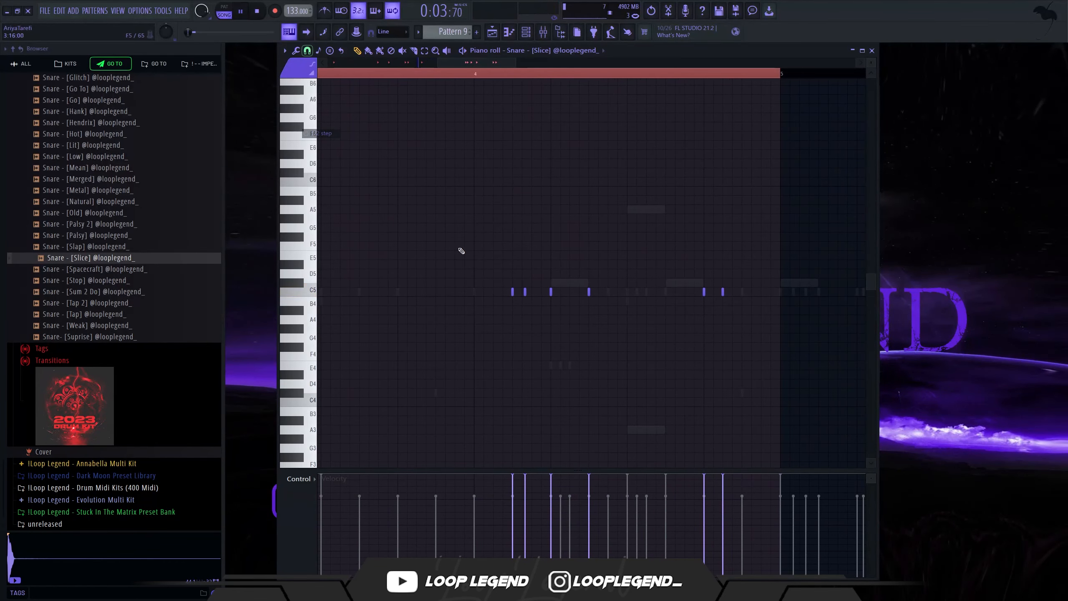
ctrl+scroll(487, 300, up, 2)
click(481, 291)
click(499, 291)
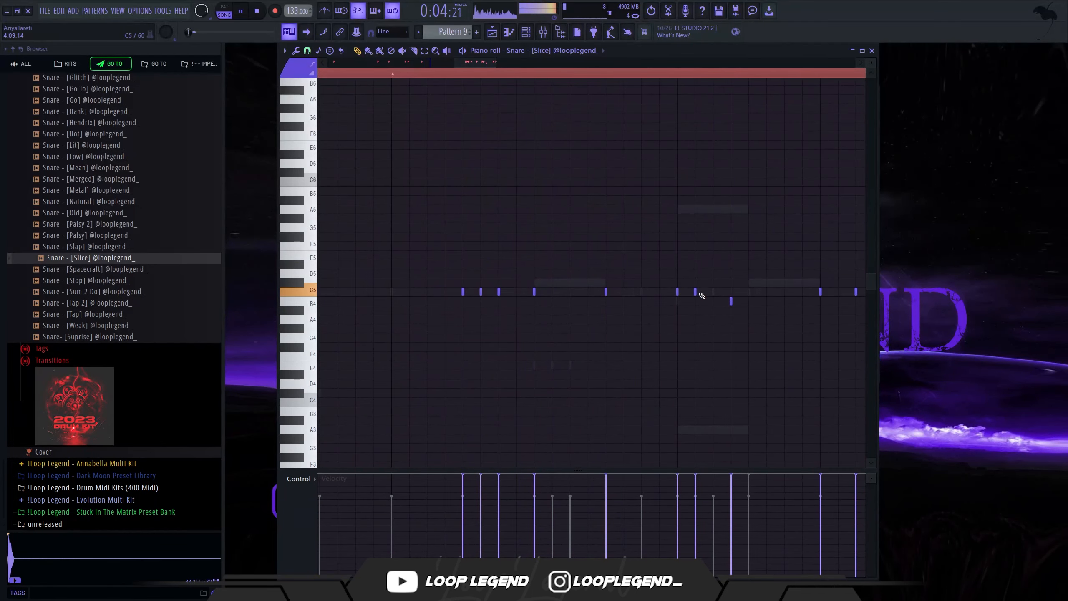
Delete the stray B4 Slice snare hit in bar 4, add C5 hits near the bar's end and select the last four.
right_click(732, 303)
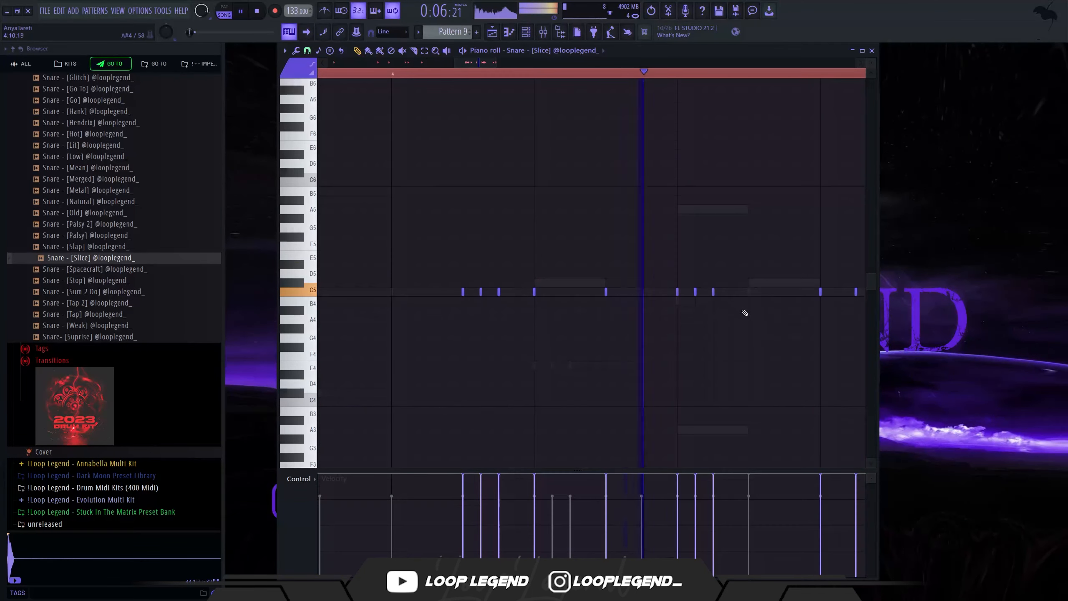
click(752, 317)
drag(753, 317, 598, 312)
key(space)
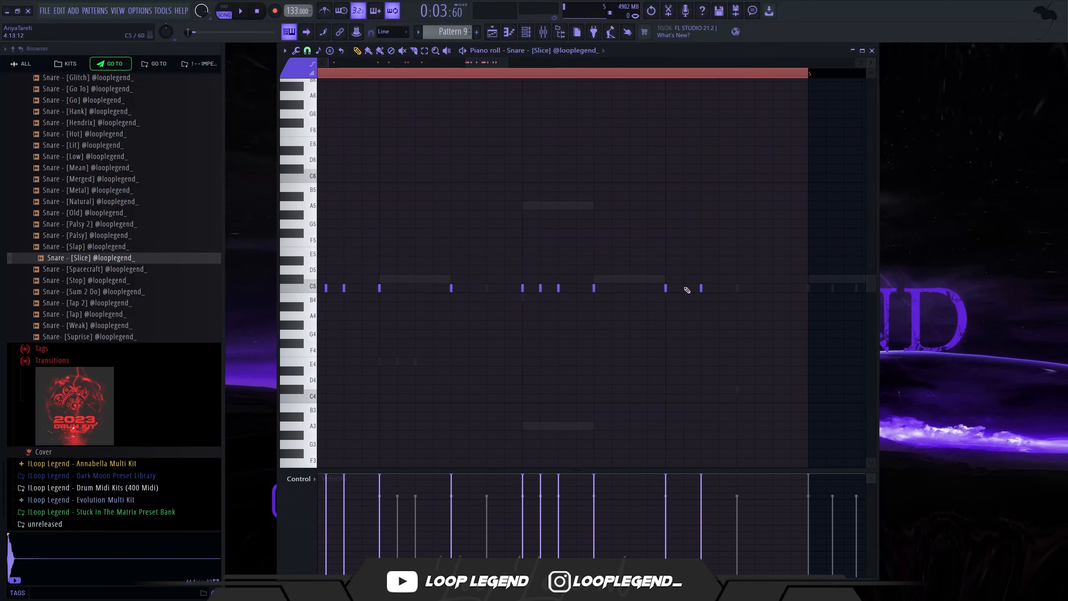
drag(769, 257, 648, 311)
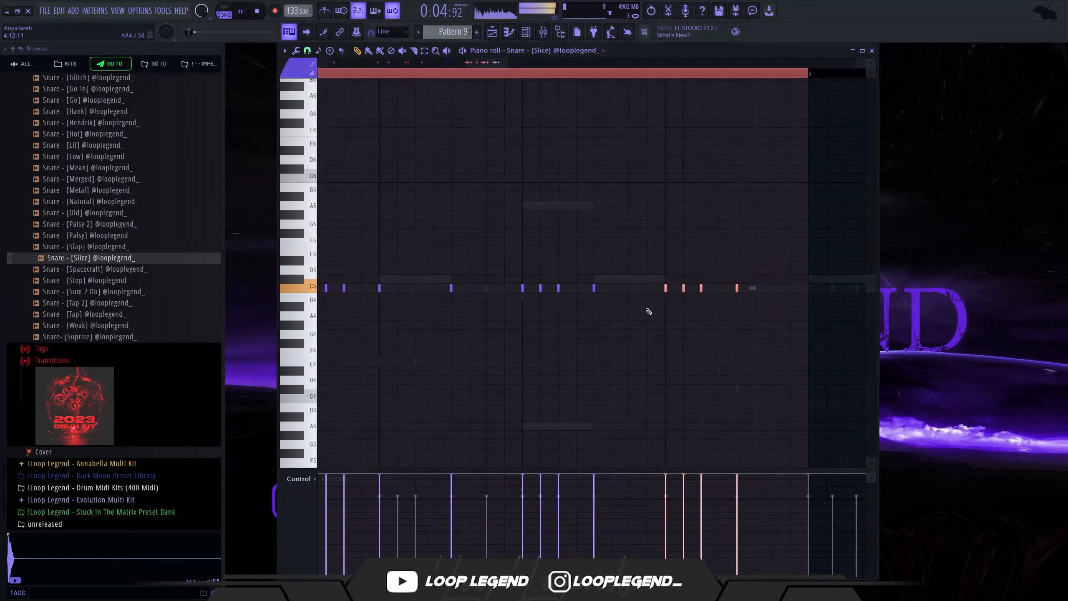
key(space)
Fill bar 8 with 1/3-beat C5 Slice snare hits and delete the second, fourth, sixth and eighth ones.
click(308, 50)
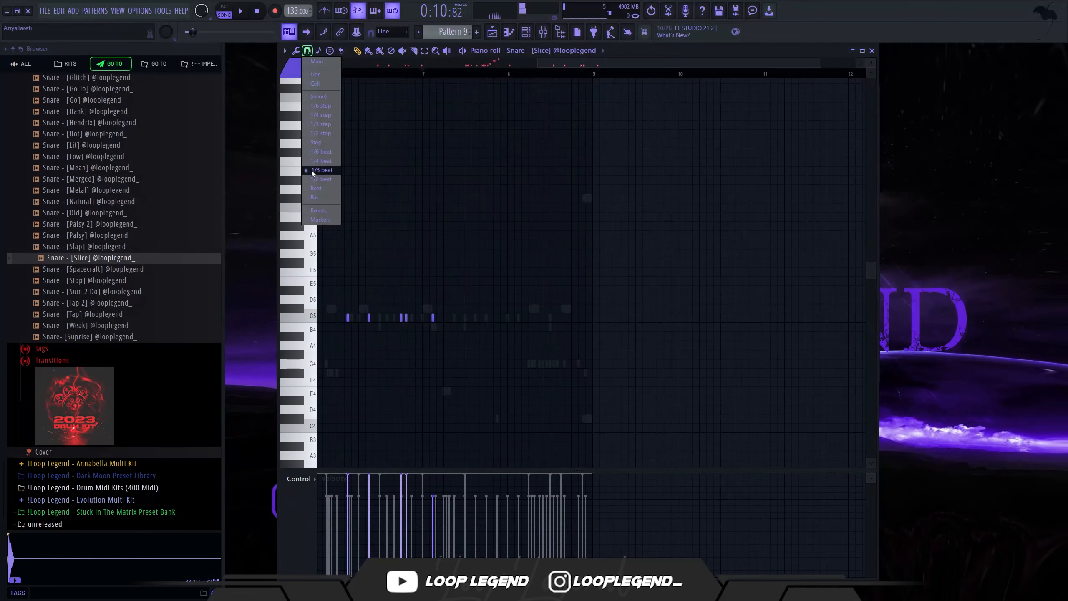
click(325, 144)
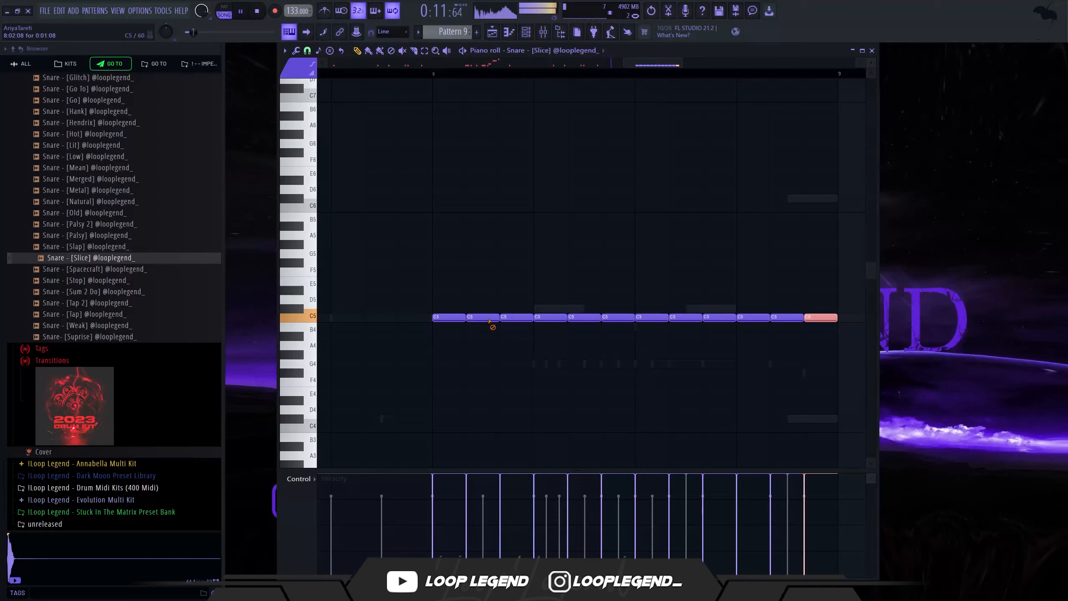
right_click(488, 318)
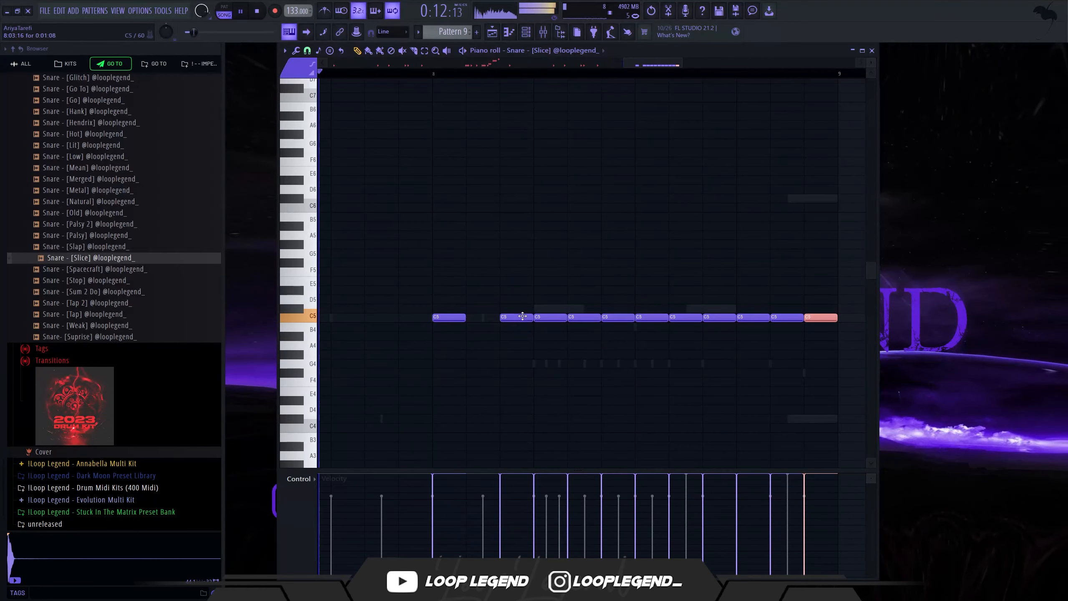
click(459, 318)
key(space)
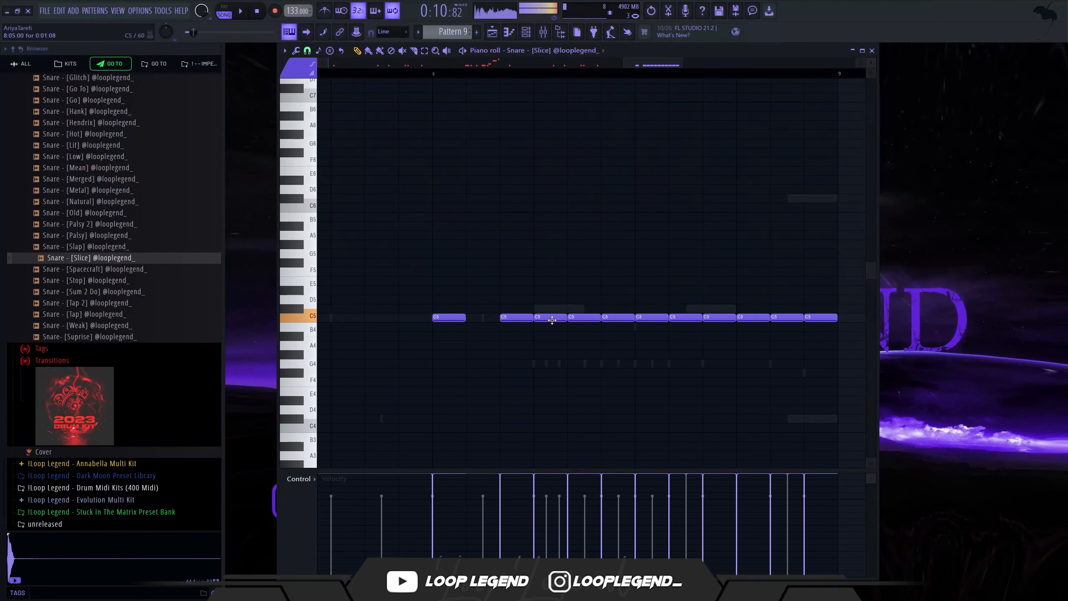
key(space)
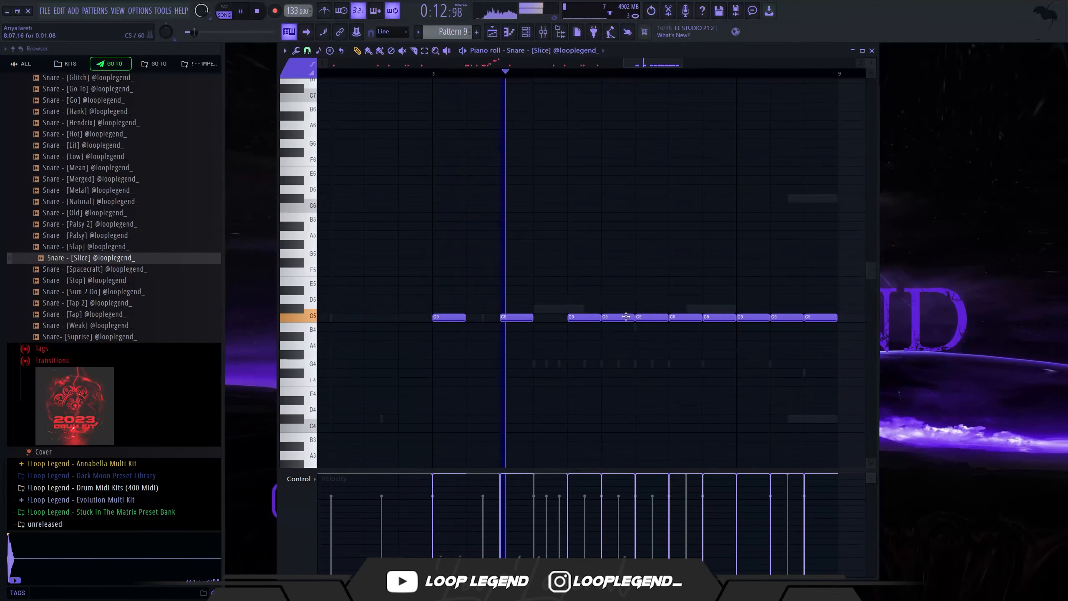
right_click(624, 318)
right_click(691, 320)
key(space)
Try deleting the tenth 1/3-beat Slice snare hit in bar 8.
drag(761, 327, 643, 328)
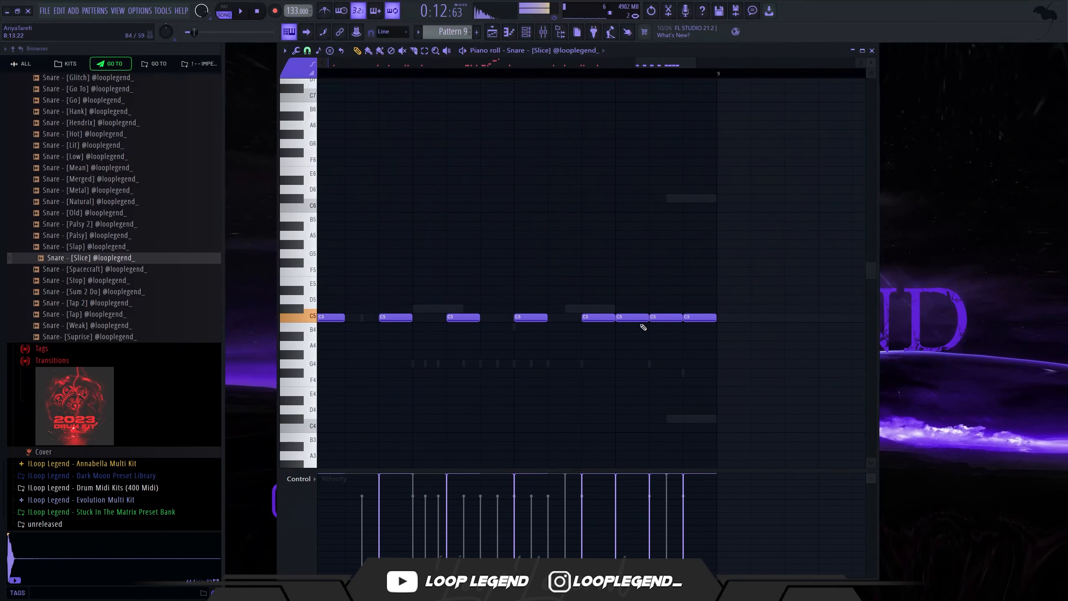
right_click(640, 322)
key(ctrl+z)
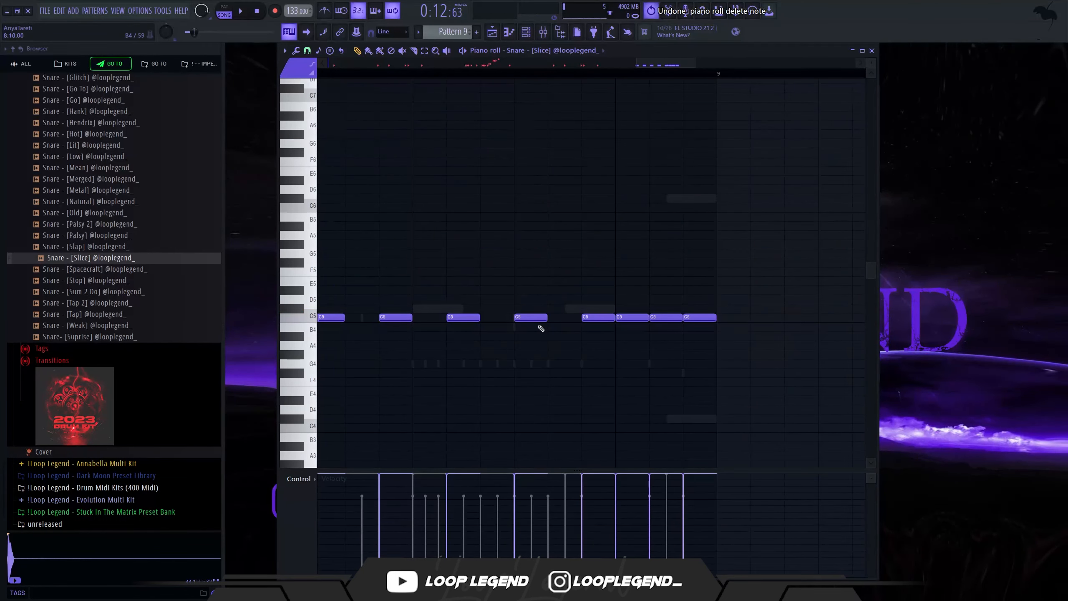
Add a C5 Slice snare hit in the sixth 1/3-beat slot of bar 8 while auditioning the roll.
key(space)
click(484, 311)
key(space)
right_click(481, 311)
click(467, 318)
key(space)
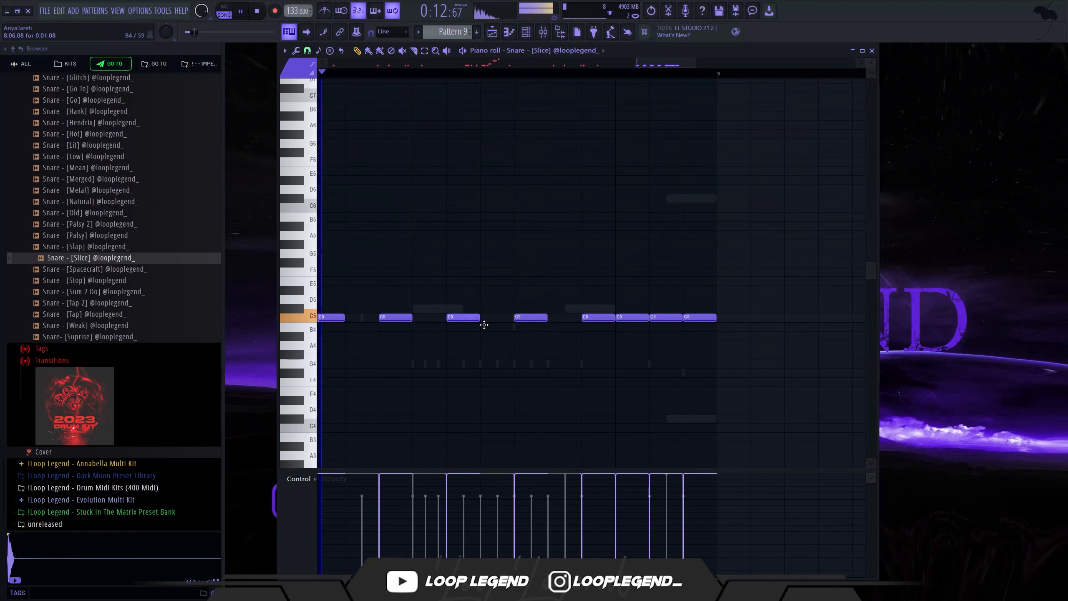
click(486, 318)
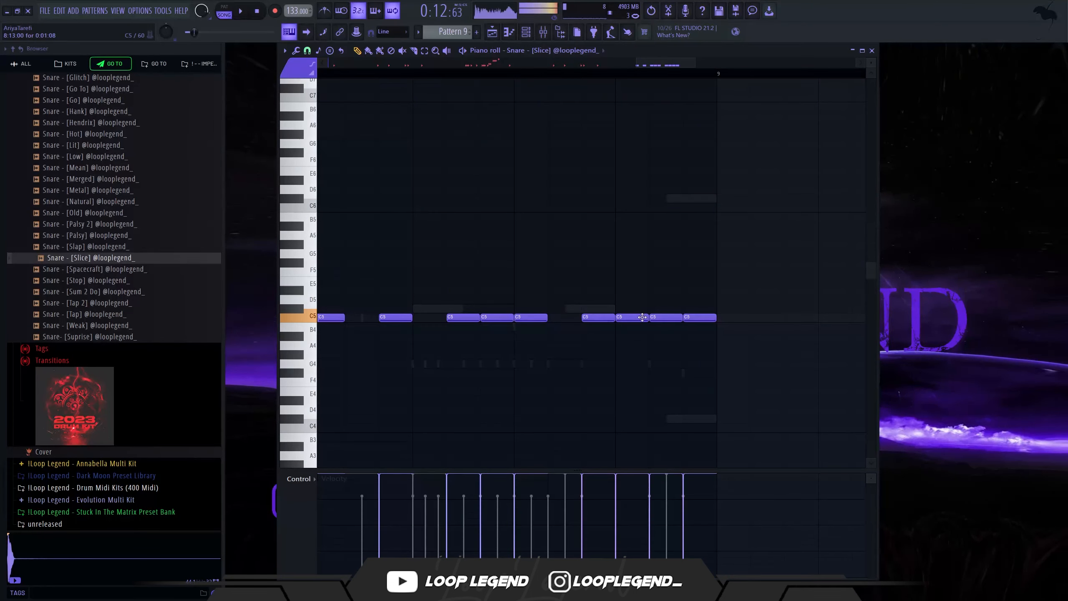
Try deleting the eleventh 1/3-beat Slice snare hit in bar 8.
right_click(672, 320)
click(676, 318)
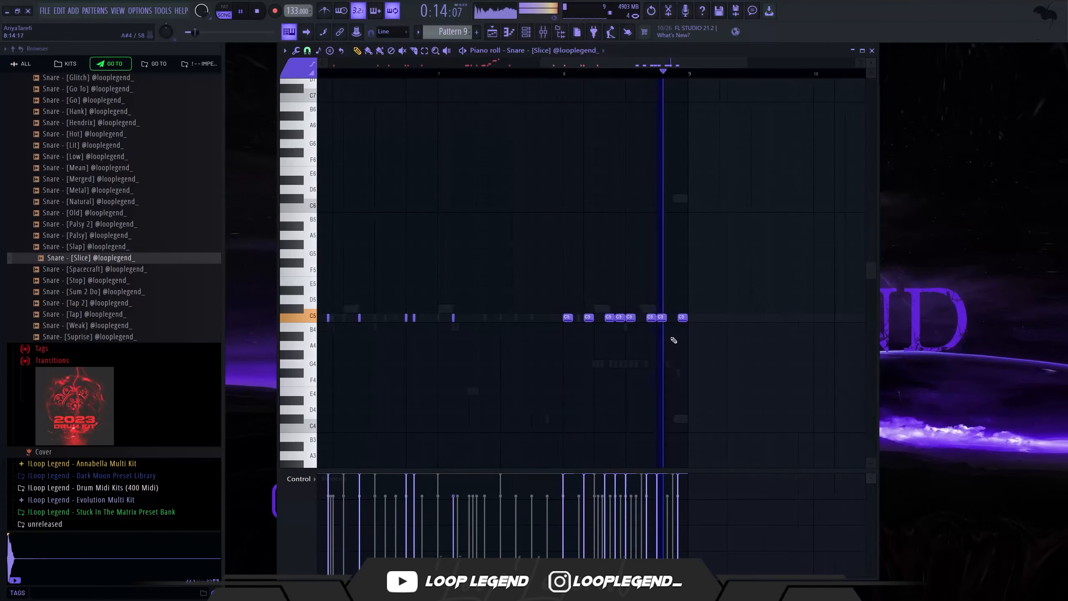
key(space)
Set the snap to 1/6 beat and replace bar 8's hit on beat 3 with three consecutive 1/6-beat C5 hits.
click(308, 50)
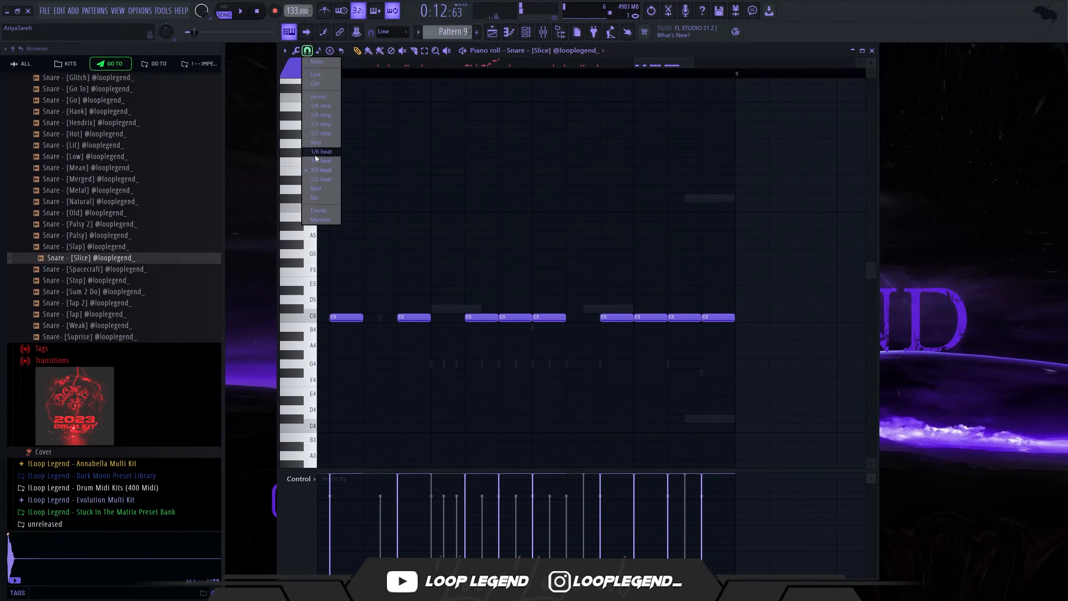
click(316, 155)
scroll(434, 205, down, 3)
scroll(589, 311, up, 1)
drag(616, 322, 611, 332)
click(617, 336)
key(space)
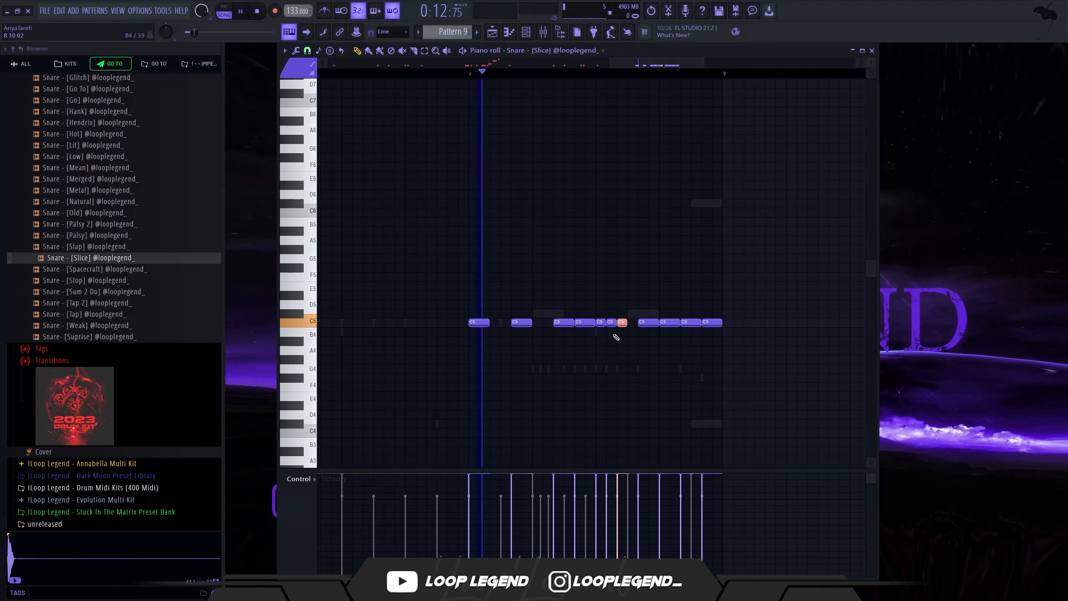
scroll(655, 336, up, 2)
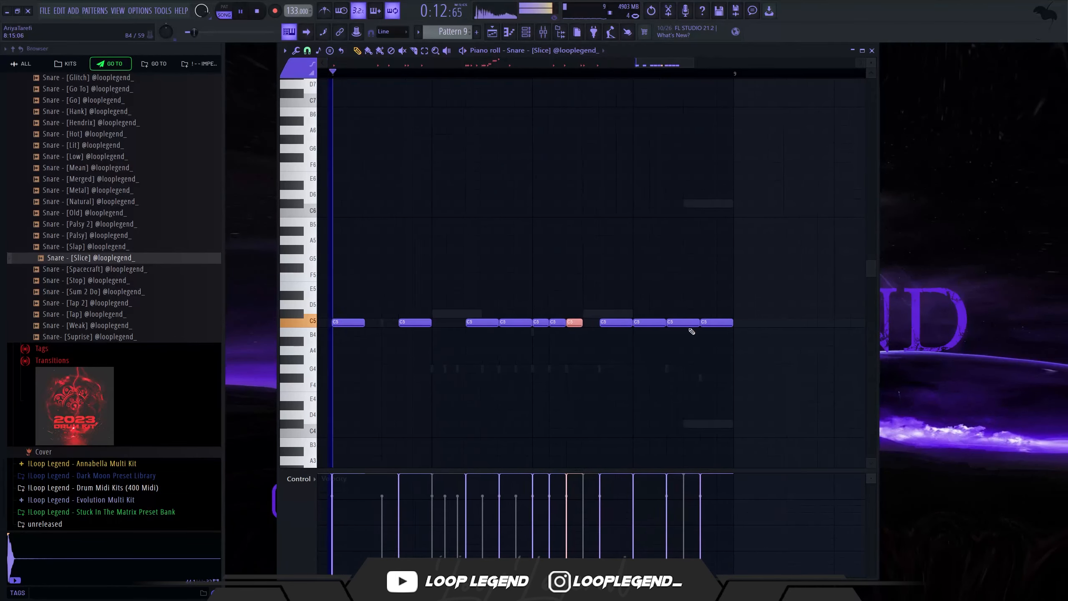
Shorten the second-to-last Slice snare hit of bar 8 to 1/6 beat, undoing the extra hit placed after it.
click(652, 322)
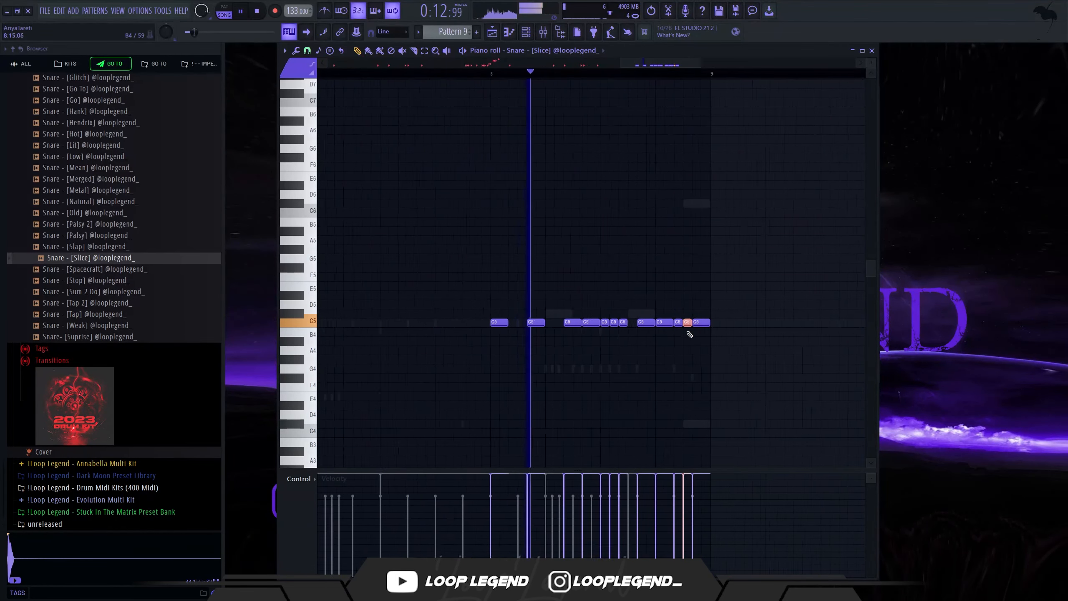
scroll(687, 336, up, 2)
scroll(648, 357, down, 3)
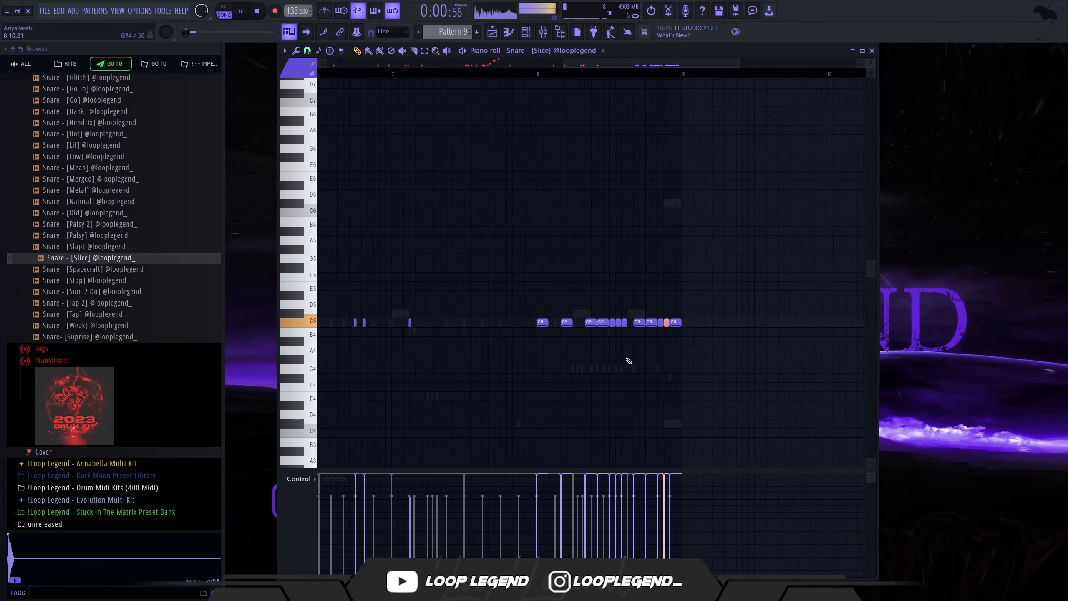
key(ctrl+z)
scroll(574, 346, up, 3)
key(space)
Split the third Slice snare hit of bar 8 into two 1/6-beat hits and ramp the note fine pitch upward across the roll.
click(628, 351)
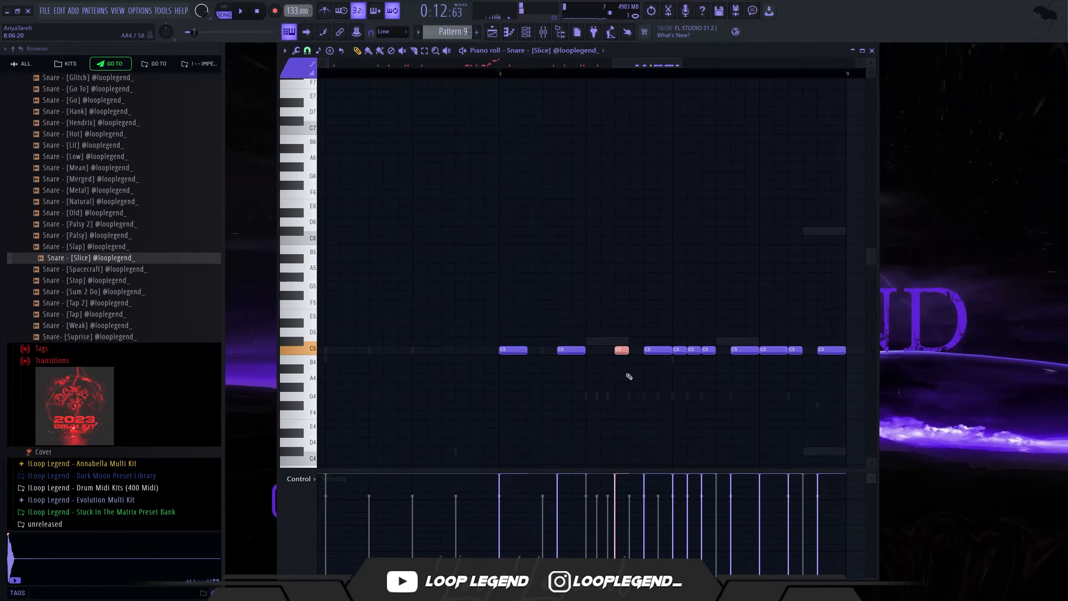
key(space)
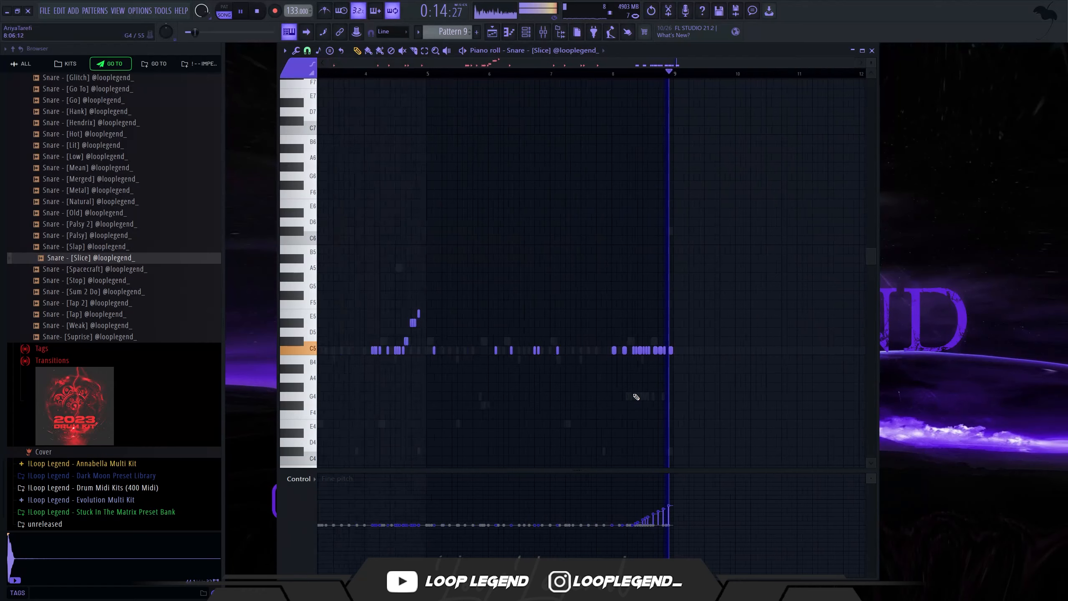
Copy the Slice snare's bar 8 notes into 808 - [Go To 1] at C#5, replacing the 808's existing notes in that bar.
drag(722, 282, 392, 409)
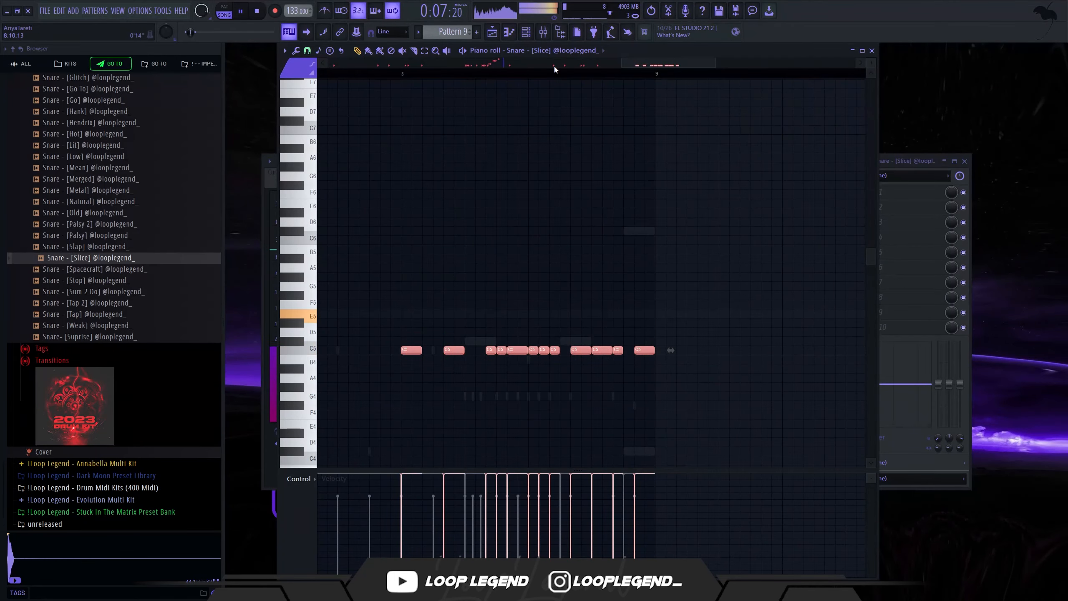
scroll(558, 55, up, 5)
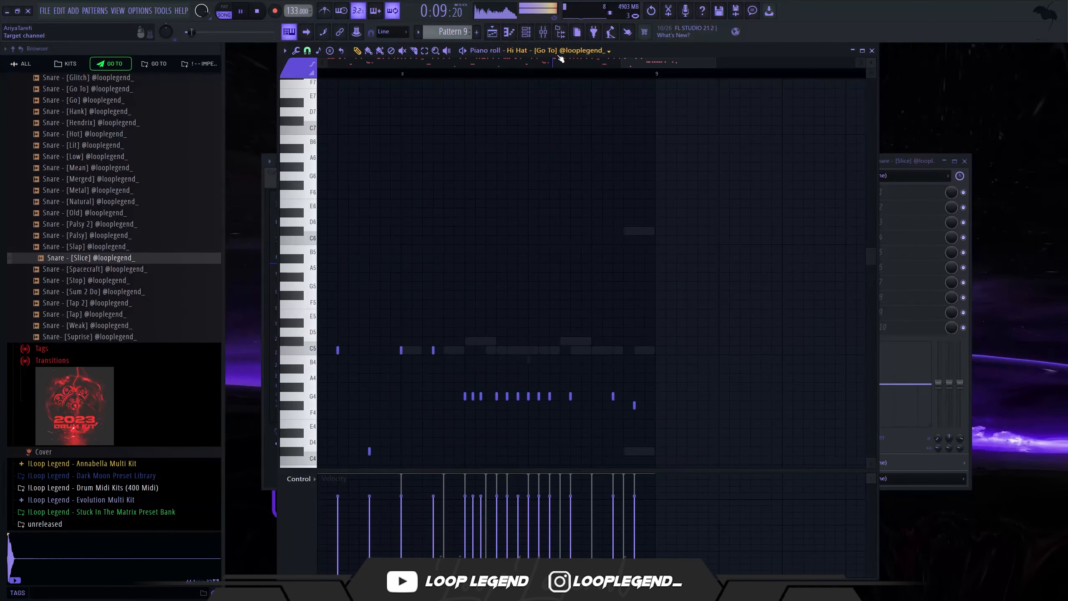
scroll(560, 52, up, 3)
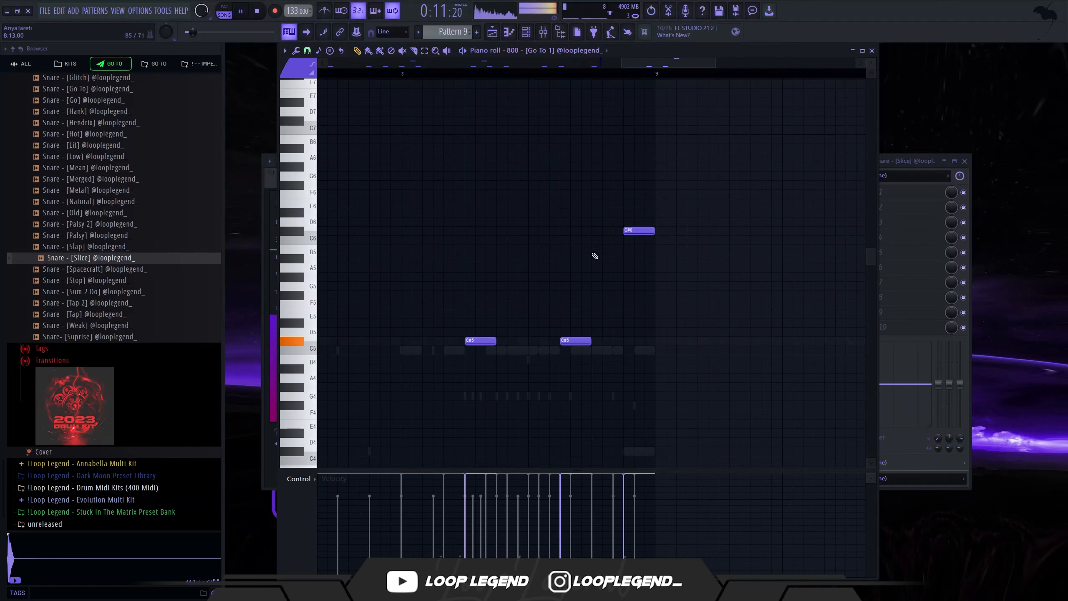
key(ctrl+v)
drag(486, 350, 485, 339)
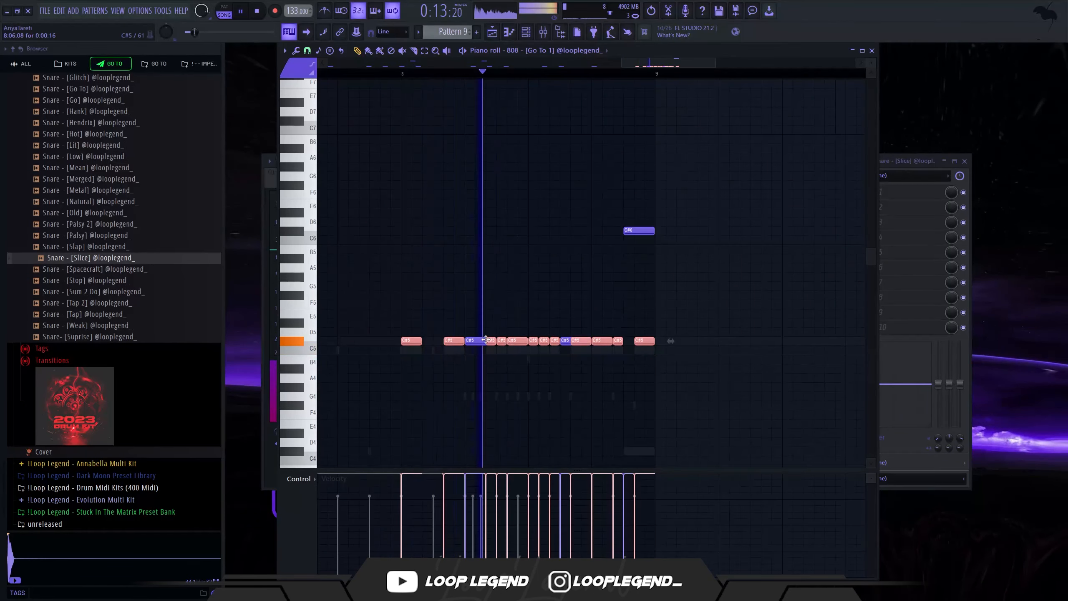
key(Delete)
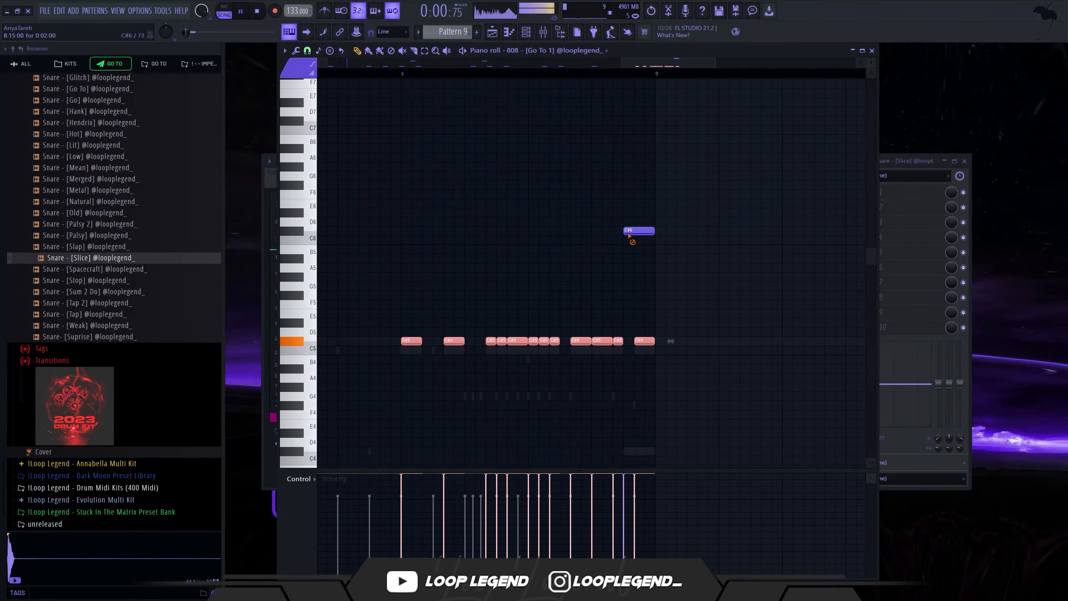
right_click(628, 234)
click(309, 481)
right_click(309, 481)
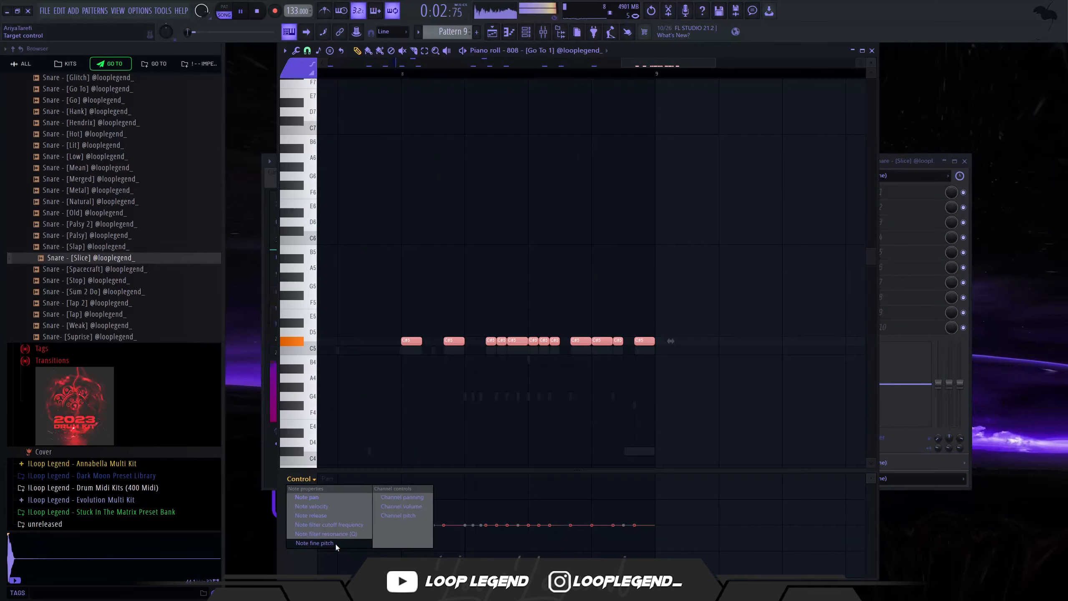
click(335, 542)
right_click(302, 480)
click(312, 506)
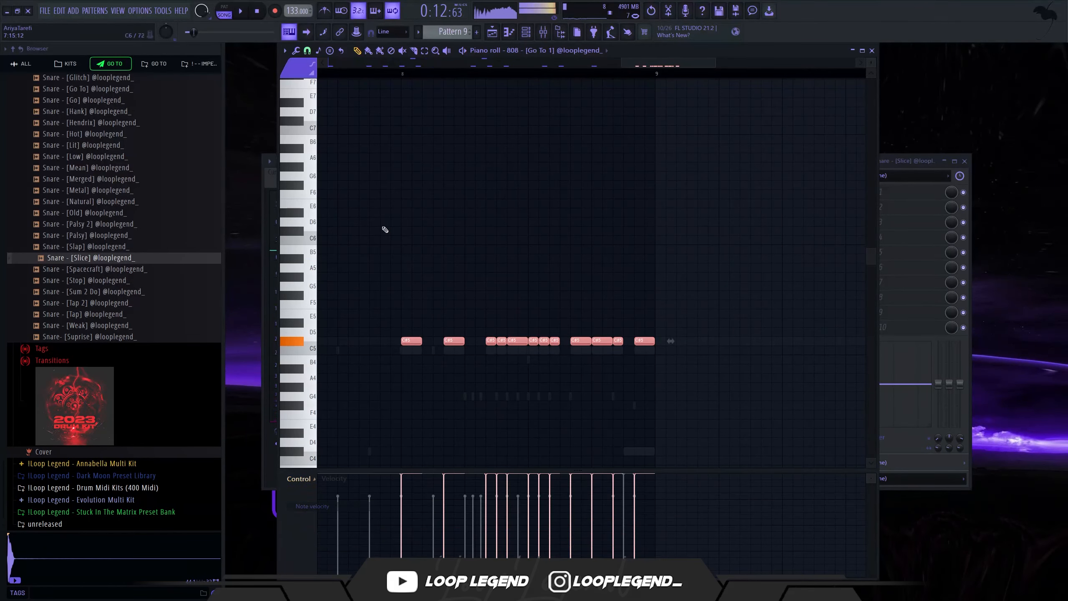
Remove the 808's first bar 8 note and raise the following notes into a climb through D#5, E5, F#5 and G#5, the last one higher.
right_click(395, 308)
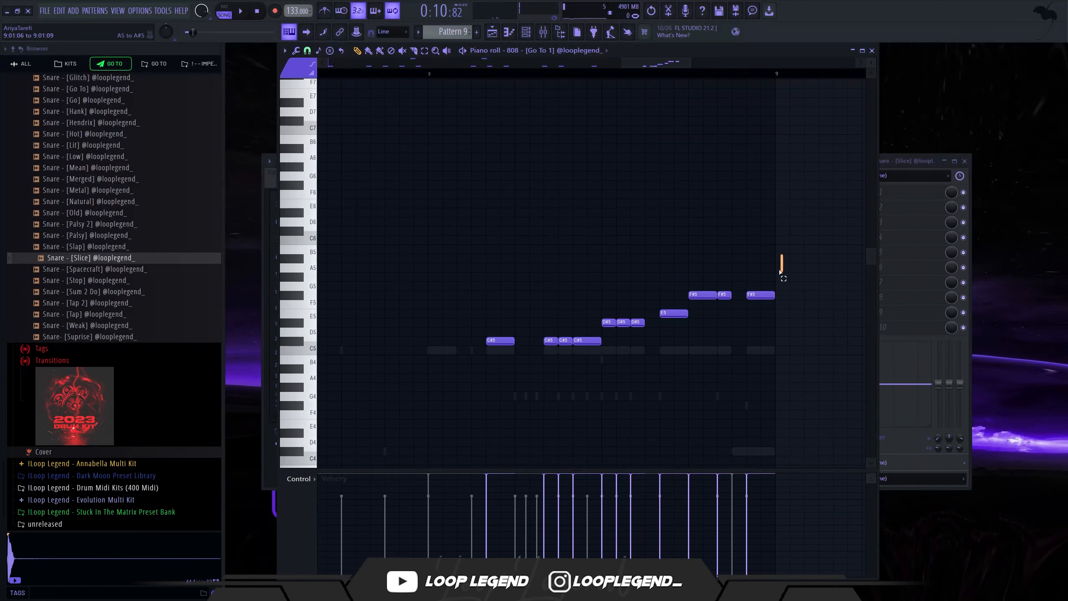
drag(783, 255, 728, 332)
key(Up)
key(Up)
key(space)
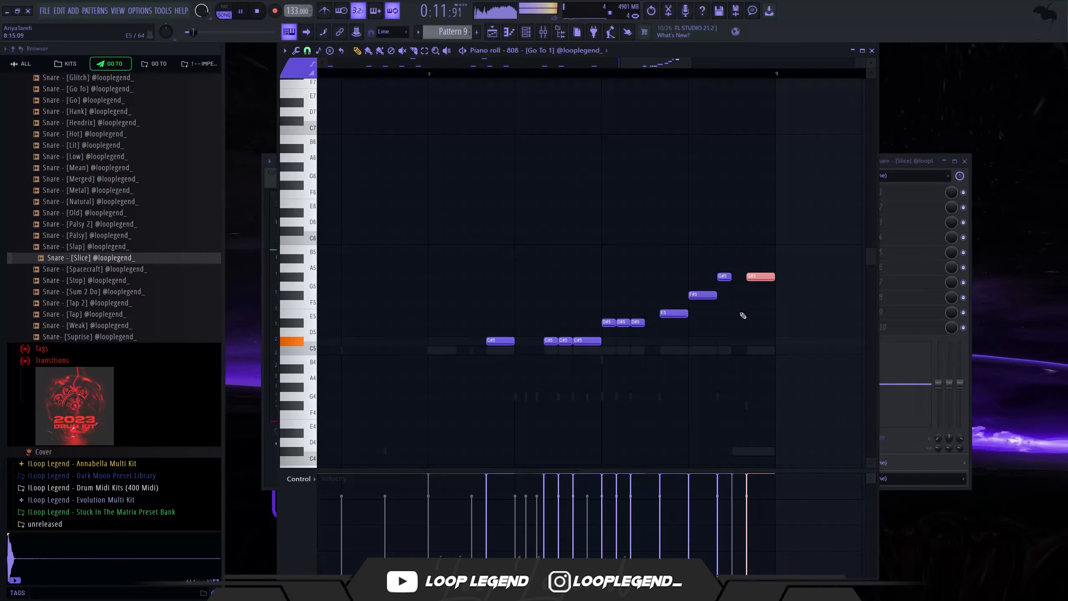
key(Up)
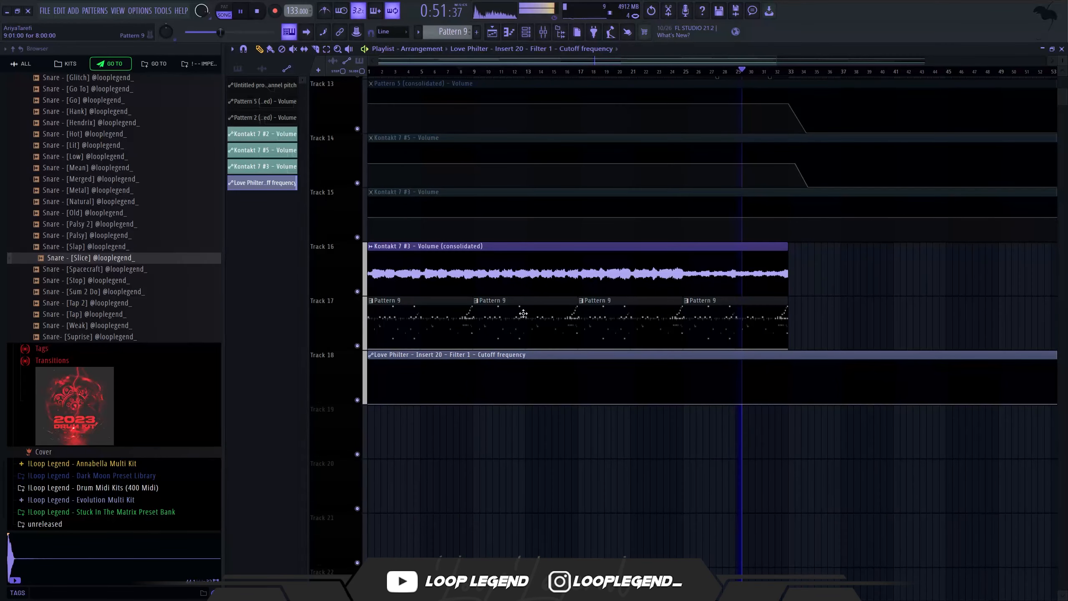
Make the second Pattern 9 clip on Track 17 of the playlist unique.
click(476, 300)
click(521, 385)
key(space)
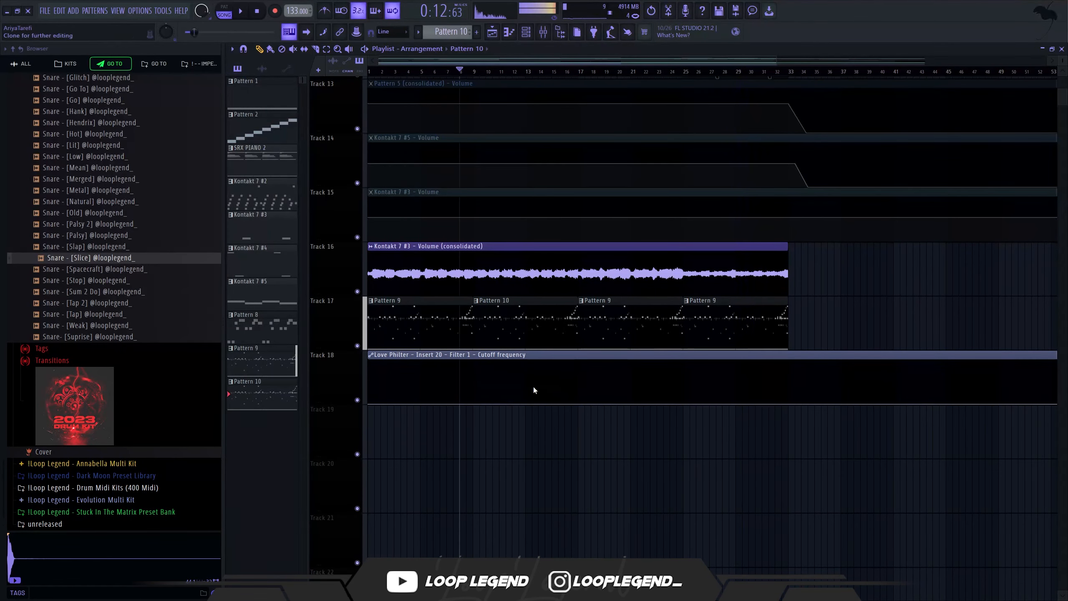
Set the snap to 1/3 beat and delete the selected C5 hits of Hi Hat - [Go To] in Pattern 10.
click(307, 50)
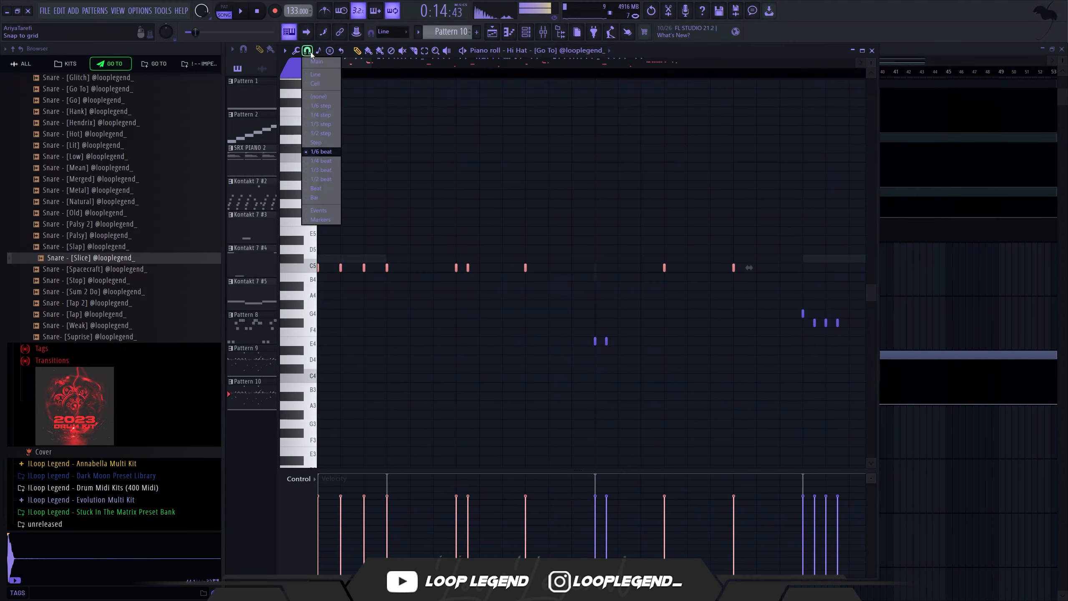
click(318, 169)
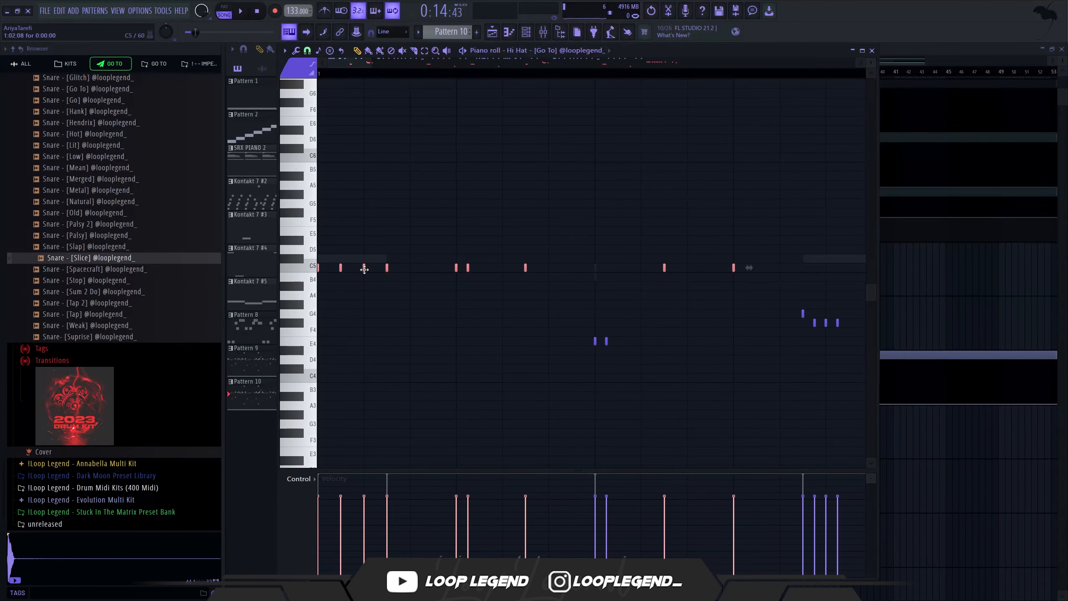
key(Delete)
Place a 1/3-beat C5 note at the start of Hi Hat - [Go To] in Pattern 10 and duplicate it repeatedly to fill the pattern.
click(321, 268)
drag(341, 245, 302, 295)
key(ctrl+l)
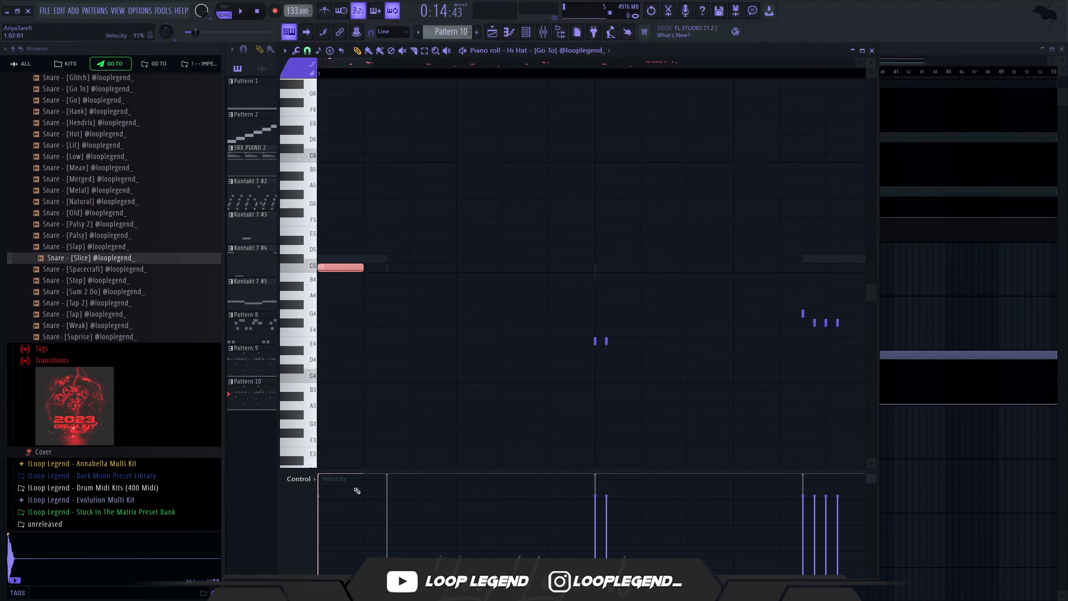
key(ctrl+b)
scroll(381, 273, down, 3)
key(ctrl+b)
drag(391, 245, 306, 289)
key(ctrl+b)
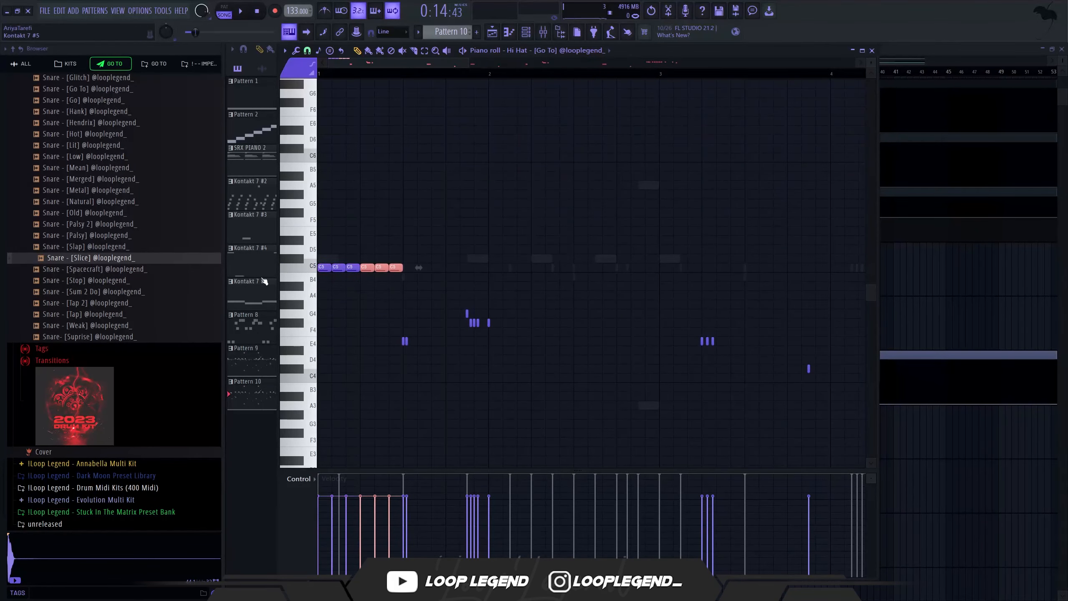
ctrl+click(291, 270)
key(ctrl+b)
key(ctrl+b)
key(ctrl+b)
key(ctrl+b)
key(ctrl+b)
key(ctrl+b)
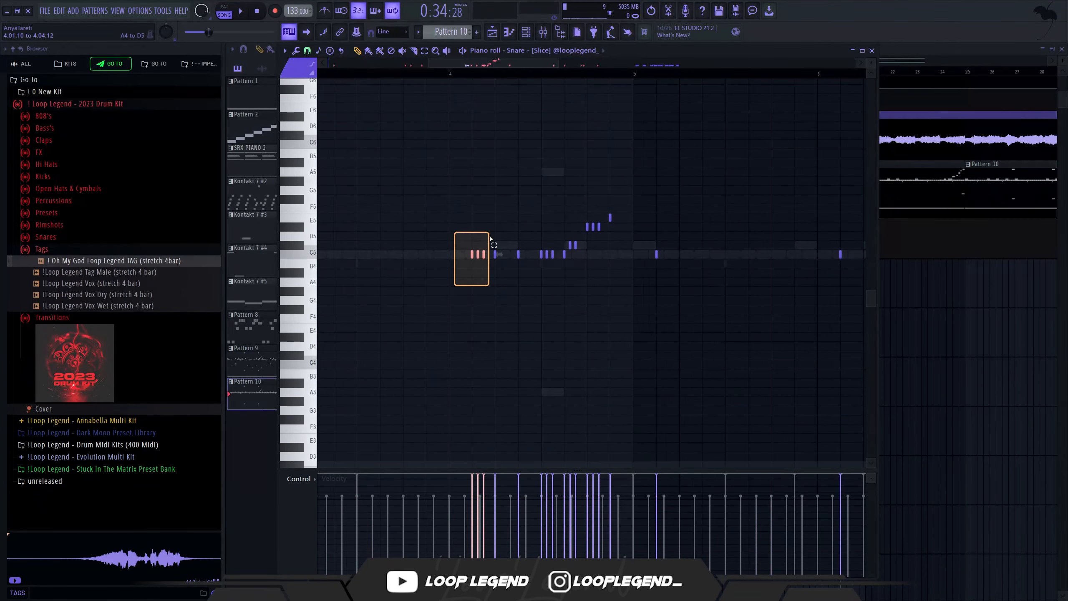
Delete two closely spaced C5 hits of Snare - [Slice] in bar 4 of Pattern 10 and change the grid snap.
key(space)
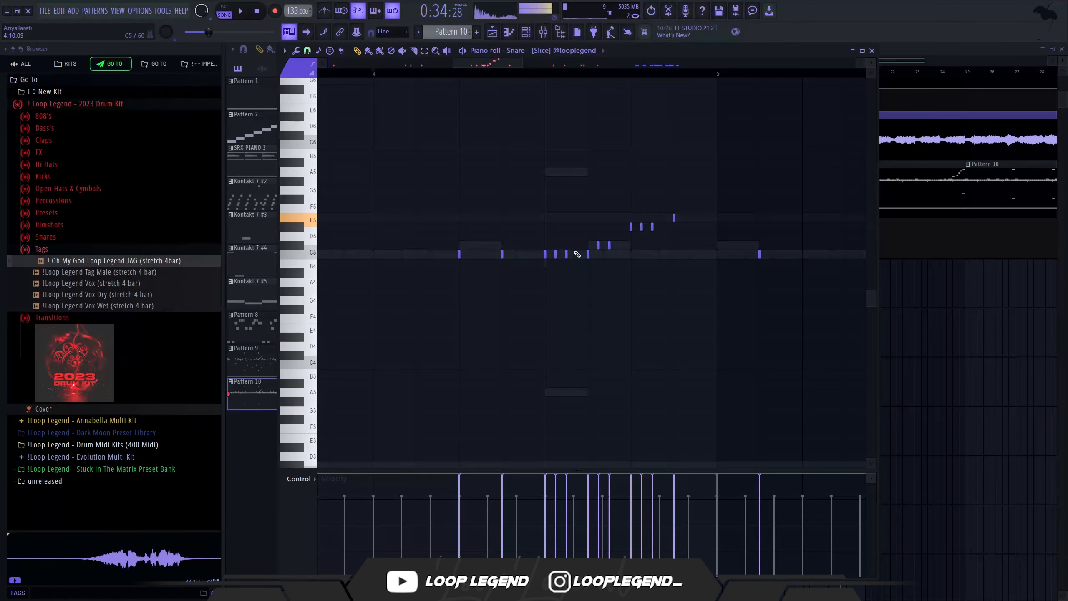
ctrl+drag(573, 251, 549, 264)
key(Delete)
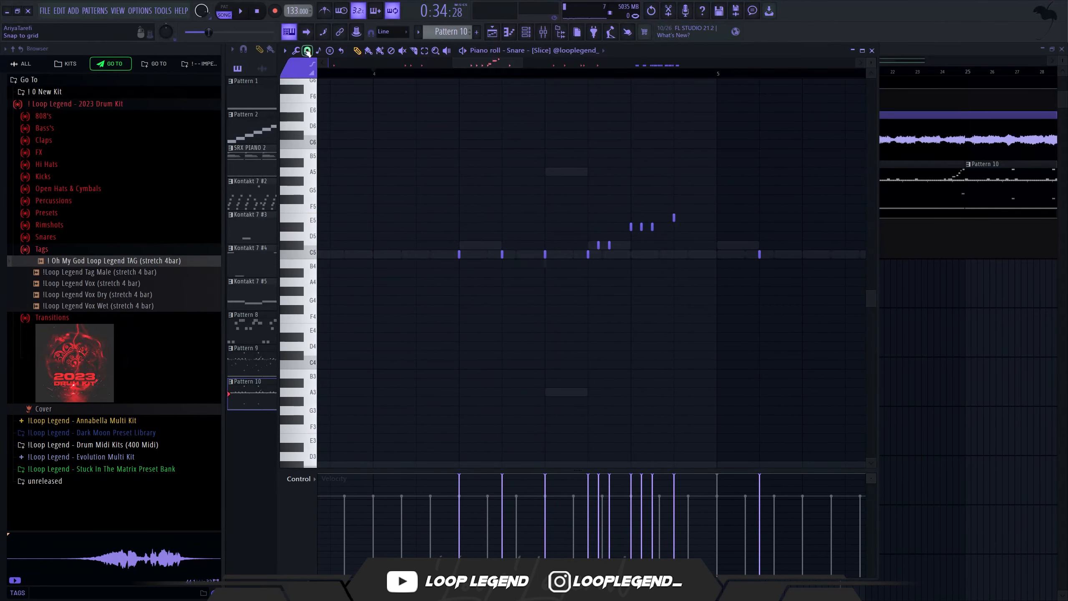
click(307, 51)
click(316, 172)
key(space)
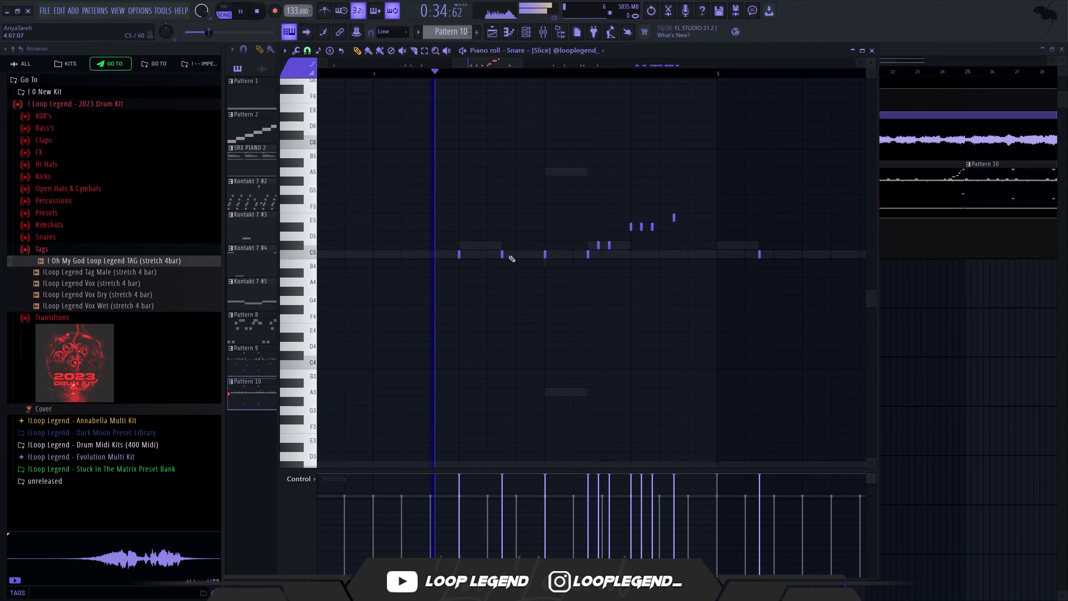
Shift the bar 4 Slice snare's second C5 hit later and replace the following C5 and C#5 roll with evenly spaced C5 hits.
drag(502, 254, 613, 247)
click(571, 257)
key(space)
key(Delete)
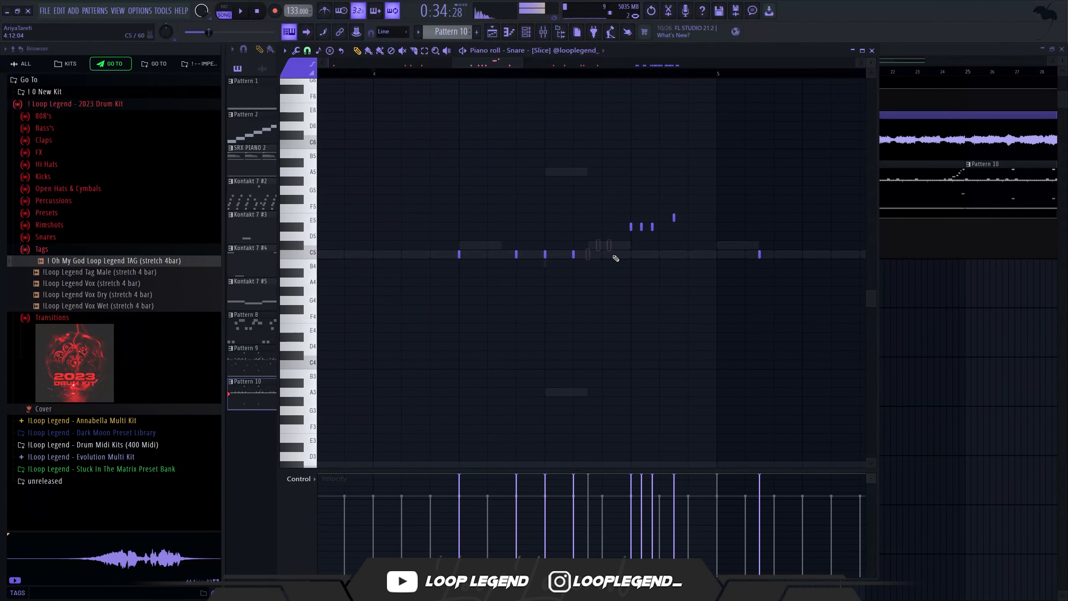
key(space)
click(612, 254)
click(632, 255)
Replace the Slice snare's D#5 and E5 hits at the end of bar 4 with two E5 hits and one F5 hit.
key(space)
ctrl+drag(694, 188, 621, 291)
key(Delete)
key(space)
click(632, 218)
click(661, 217)
click(688, 208)
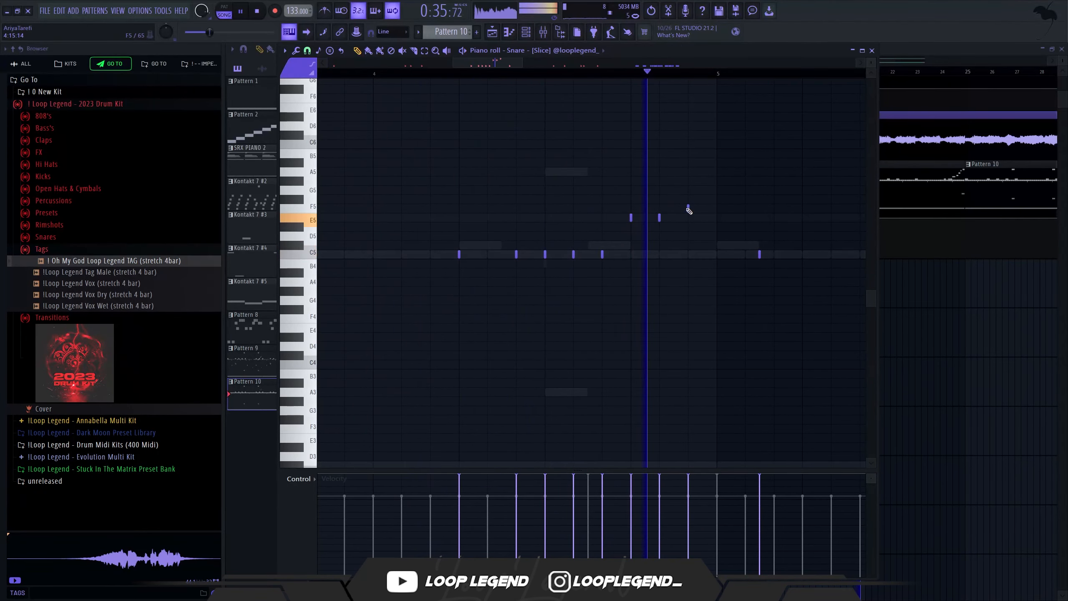
Delete the Slice snare's notes in the second half of Pattern 10 and duplicate bars 1 to 4 in their place.
scroll(656, 222, down, 5)
ctrl+drag(787, 227, 548, 286)
key(Delete)
ctrl+drag(542, 73, 321, 73)
key(ctrl+b)
Replace the 808 - [Go To 1] notes in bars 5 to 8 of Pattern 10 with a duplicate of bars 1 to 4.
scroll(530, 56, up, 5)
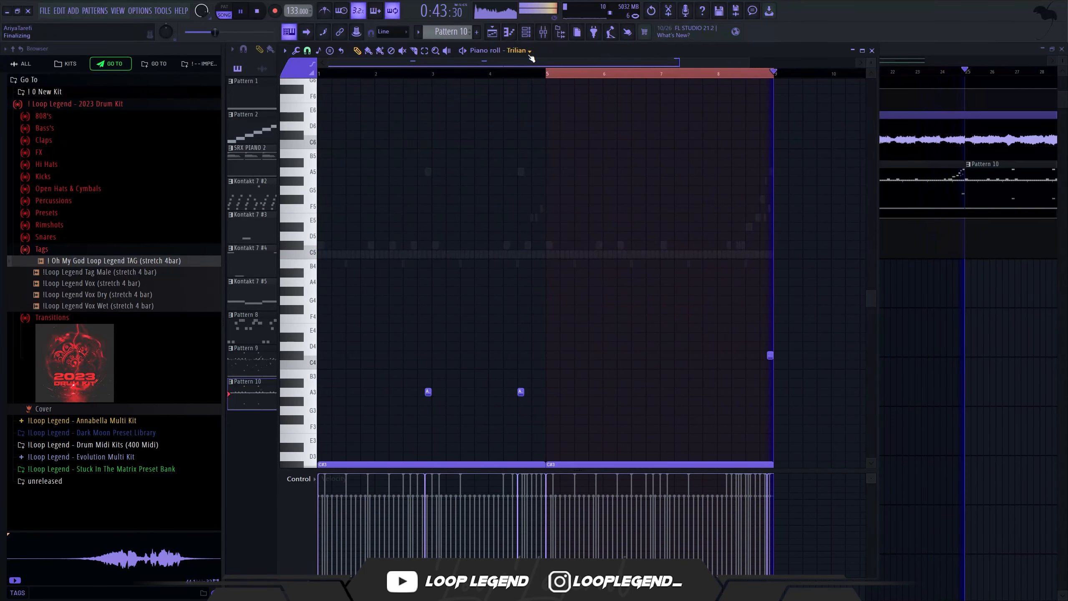
scroll(531, 57, up, 2)
ctrl+drag(802, 131, 549, 295)
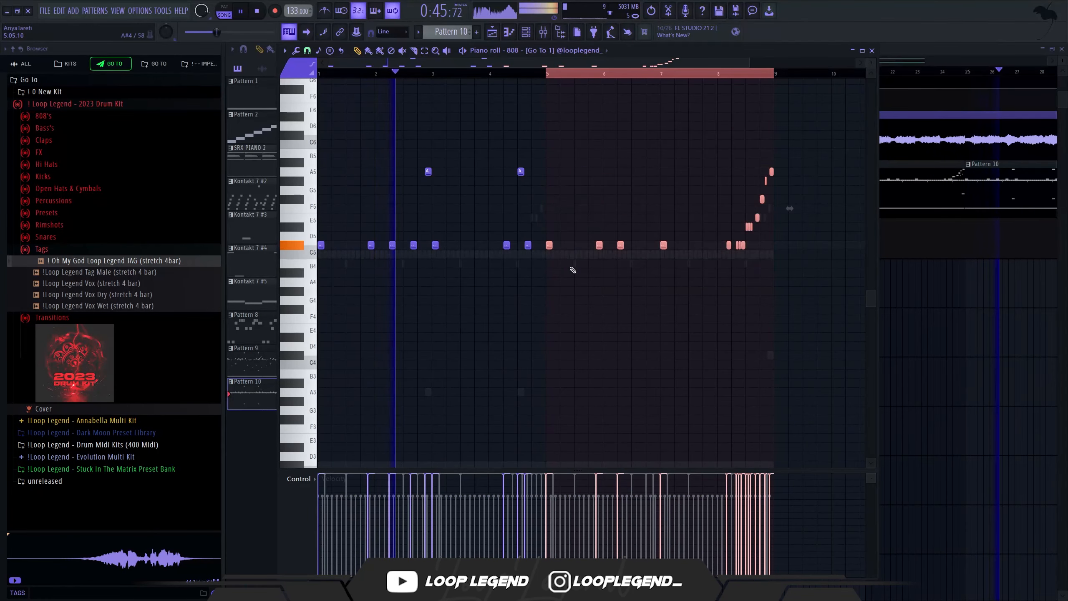
key(Delete)
ctrl+drag(546, 74, 320, 74)
key(ctrl+b)
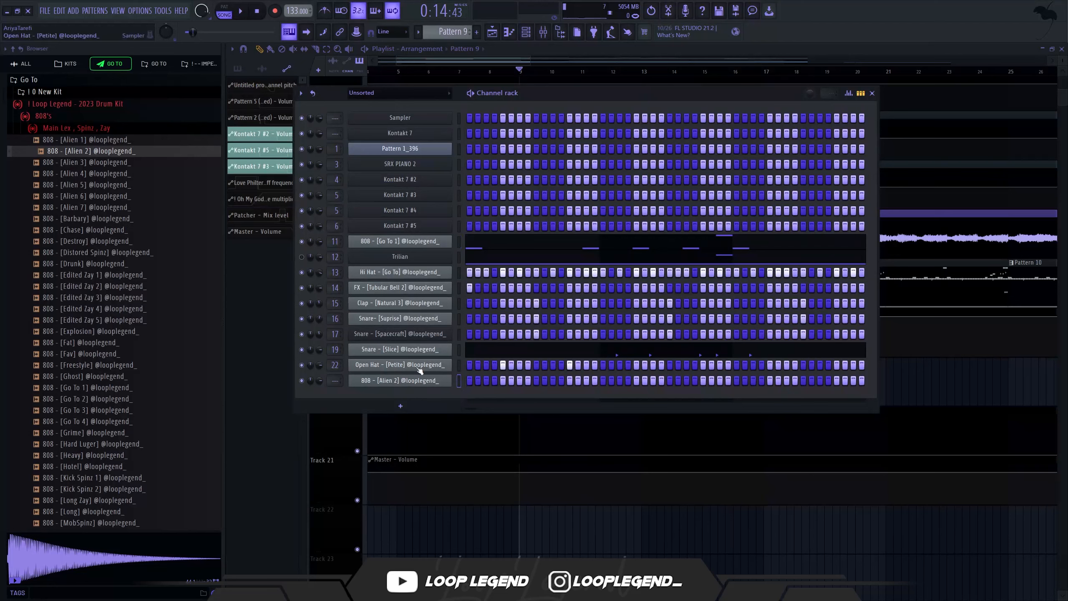
Move the 808 - [Alien 2] channel up to sit directly below 808 - [Go To 1].
key(alt+Up)
key(alt+Up)
key(alt+Up)
key(alt+Up)
key(alt+Up)
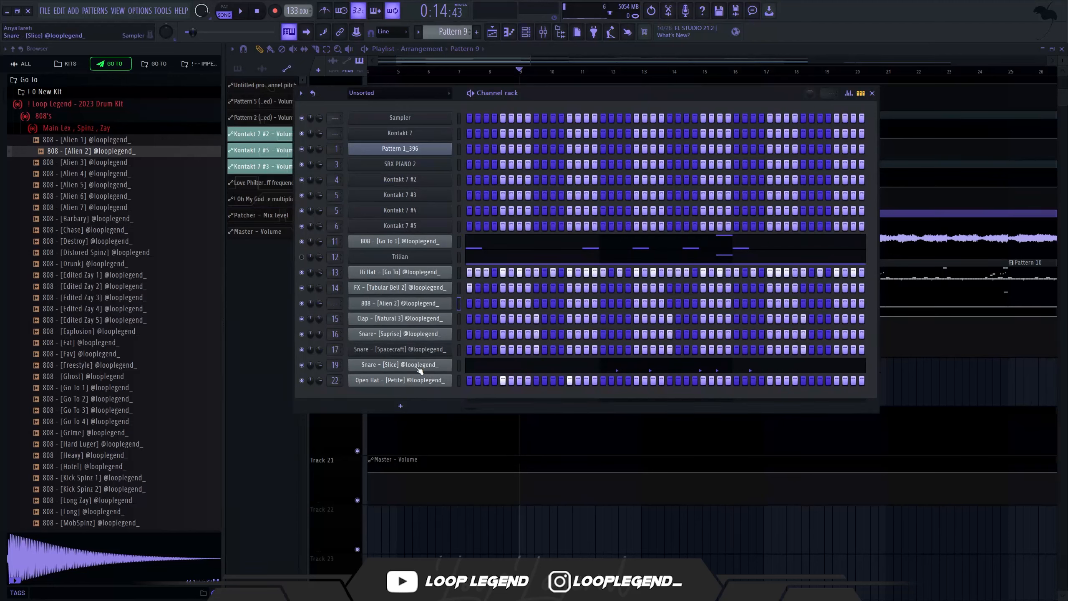
key(alt+Up)
key(alt+Up)
key(alt+Up)
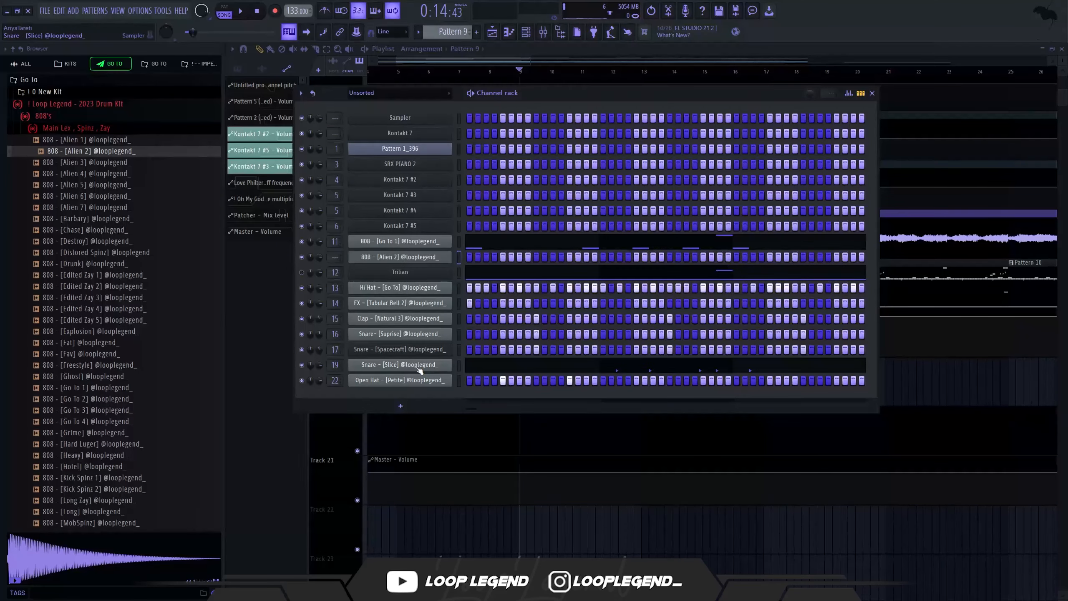
Check the group settings of 808 - [Go To 1] and adjust the cut group of 808 - [Alien 2].
click(386, 242)
click(330, 150)
key(Escape)
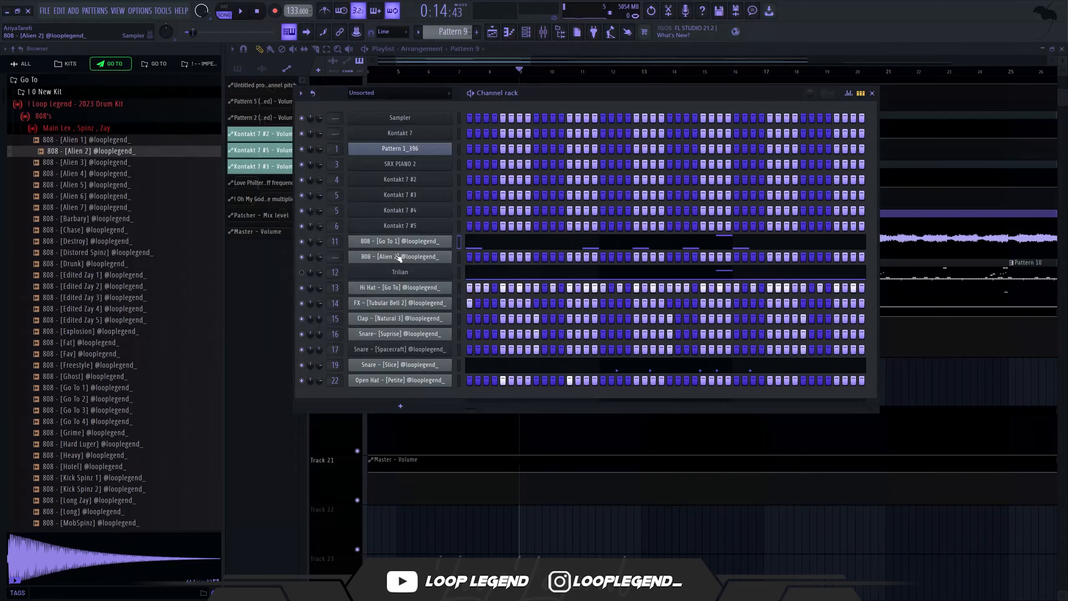
click(399, 256)
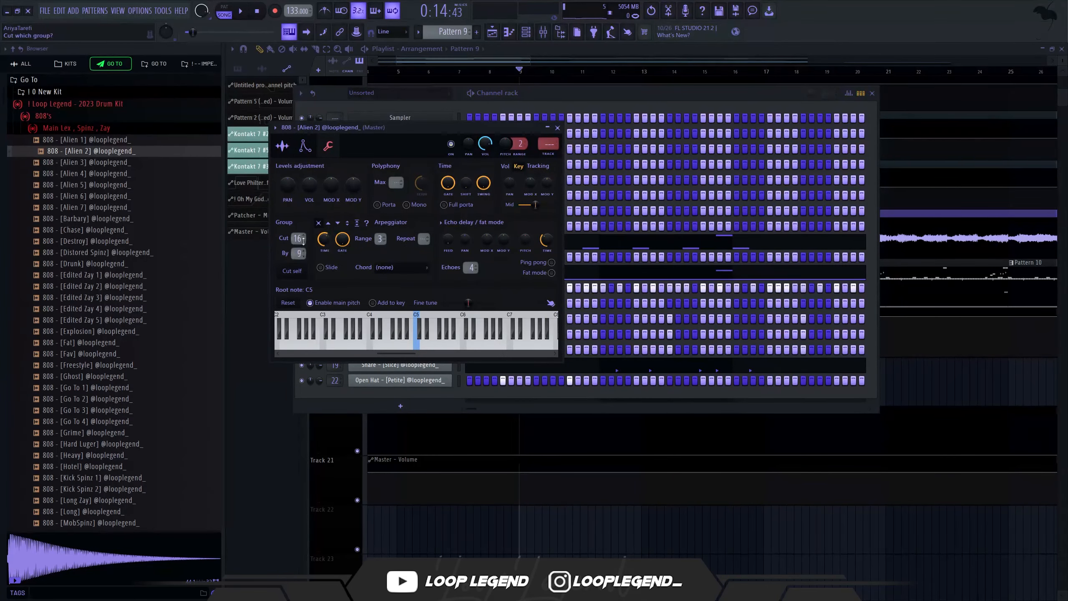
key(Escape)
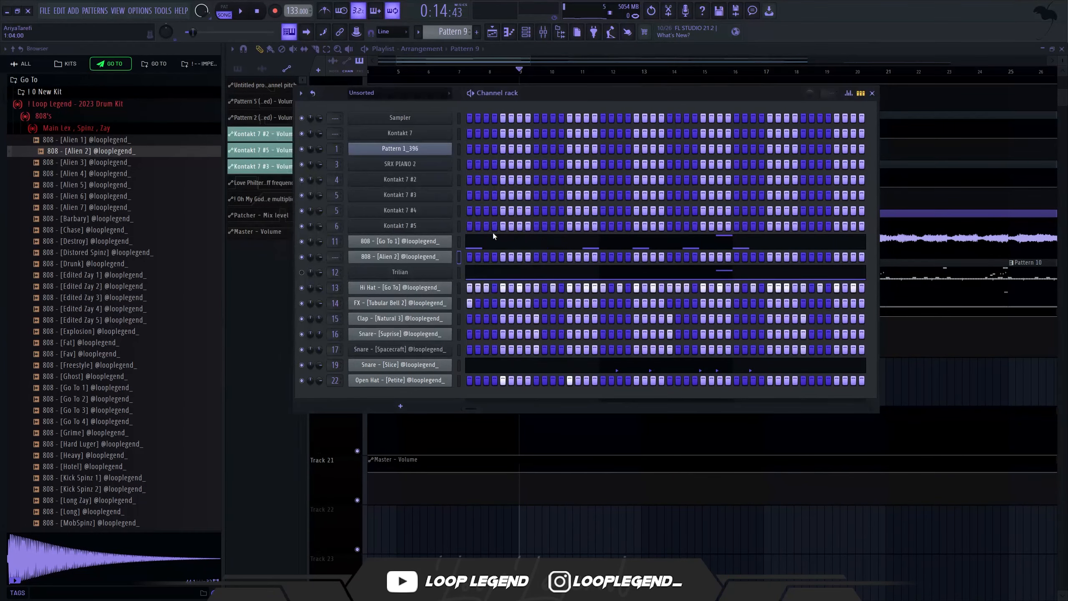
Cut a group of notes from 808 - [Go To 1] in Pattern 9, paste them into 808 - [Alien 2] and play the result.
click(487, 240)
drag(411, 157, 496, 251)
key(ctrl+x)
key(Escape)
click(488, 257)
key(ctrl+v)
key(space)
Remove individual C5 hits of Hi Hat - [Go To] in bars 1 and 2 of Pattern 10 to leave short gaps.
scroll(539, 314, down, 3)
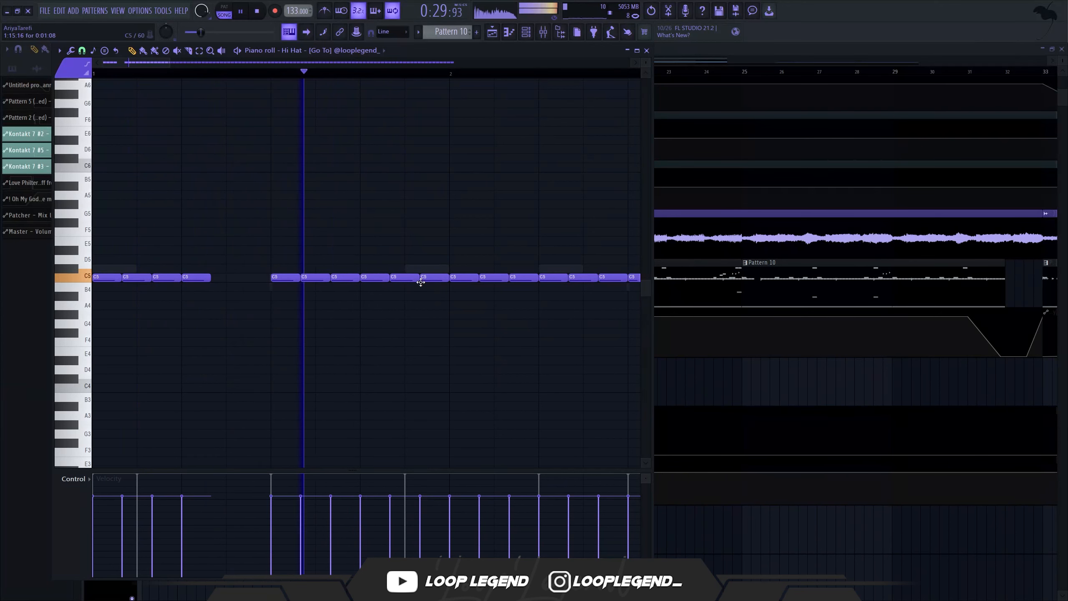
right_click(417, 279)
scroll(341, 274, down, 3)
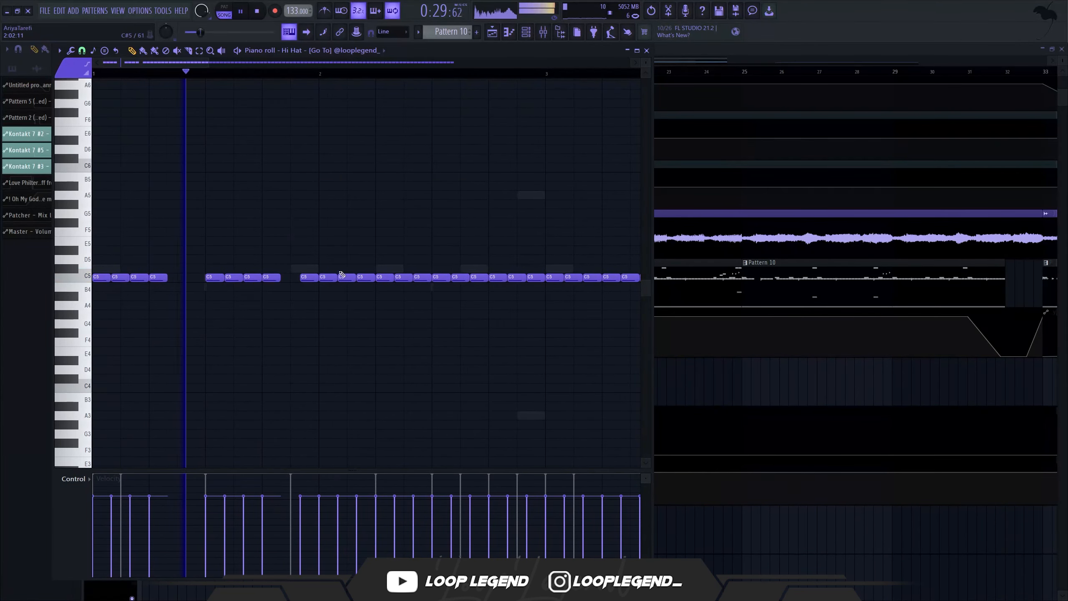
scroll(339, 272, down, 2)
right_click(278, 278)
right_click(289, 279)
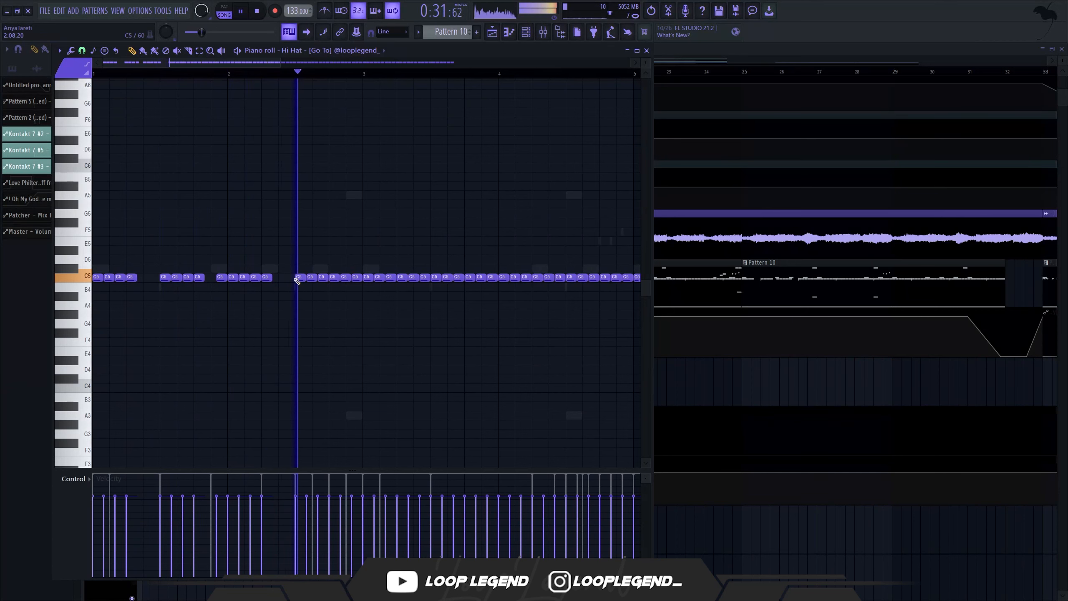
Lower the velocity of two Hi Hat - [Go To] hits in bar 2 of Pattern 10.
scroll(336, 278, up, 3)
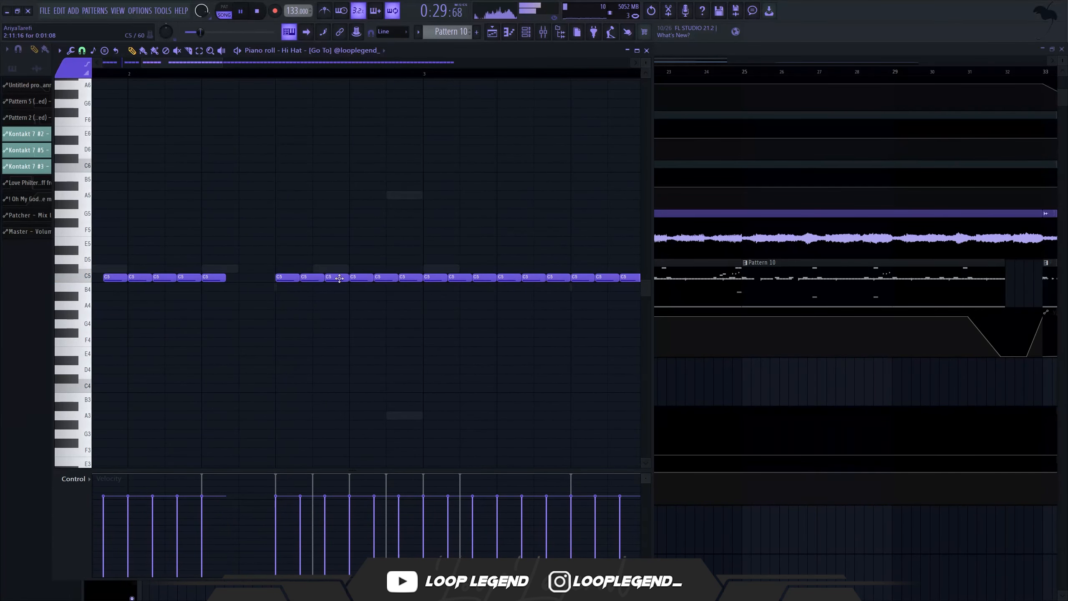
click(325, 535)
click(399, 536)
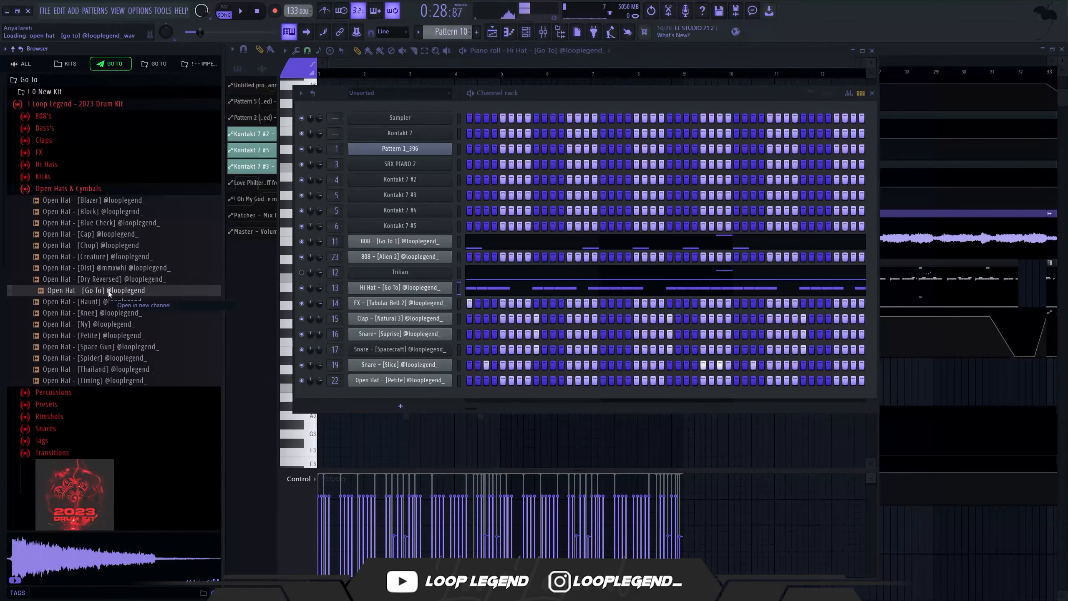
Place a C5 hit for Open Hat - [Go To] in bar 1 of Pattern 10 and lower its velocity.
key(F6)
scroll(326, 276, up, 5)
key(space)
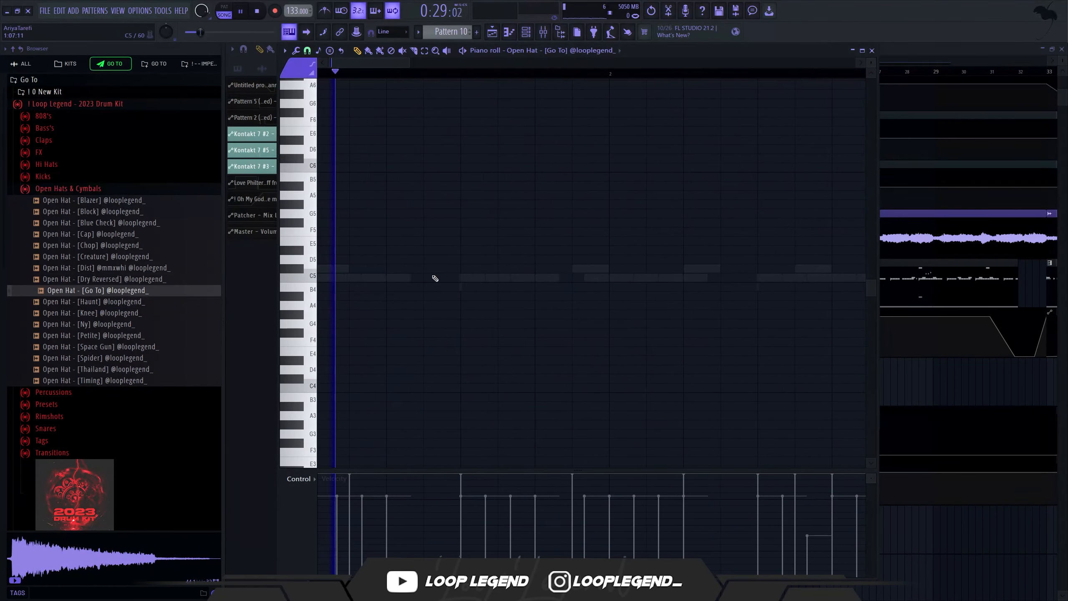
click(434, 277)
drag(444, 501, 434, 518)
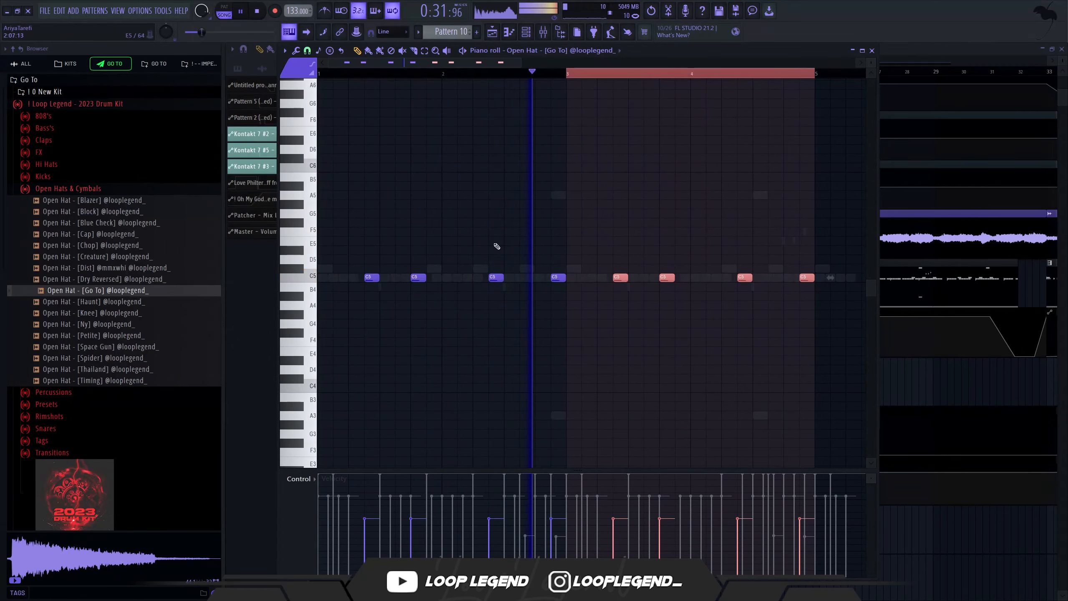
Select the Open Hat - [Go To] hits at the ends of bars 2 and 4.
scroll(639, 364, down, 3)
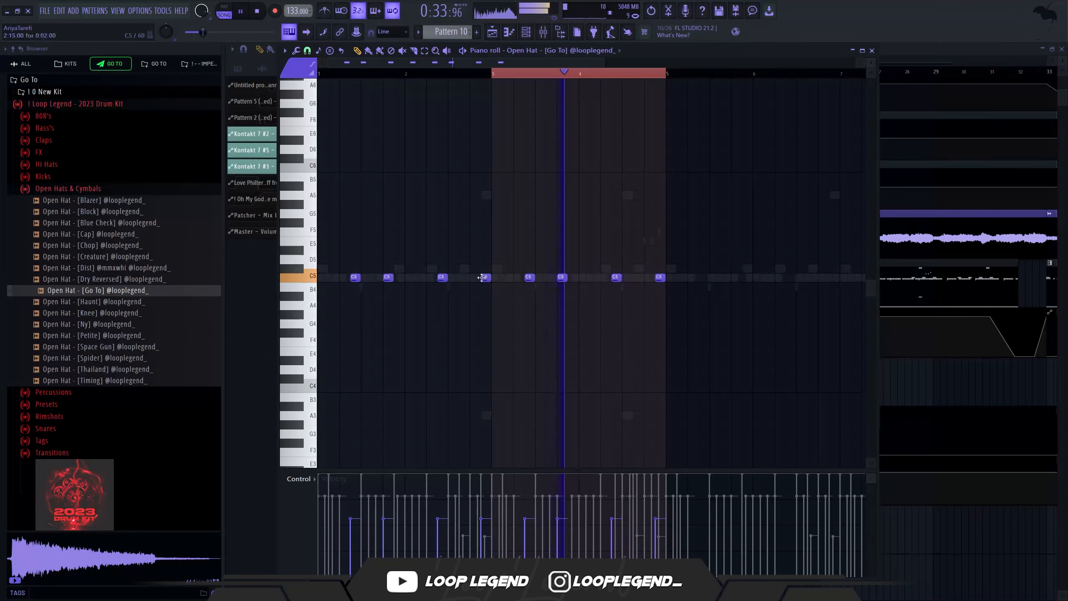
ctrl+shift+click(485, 277)
ctrl+shift+click(659, 278)
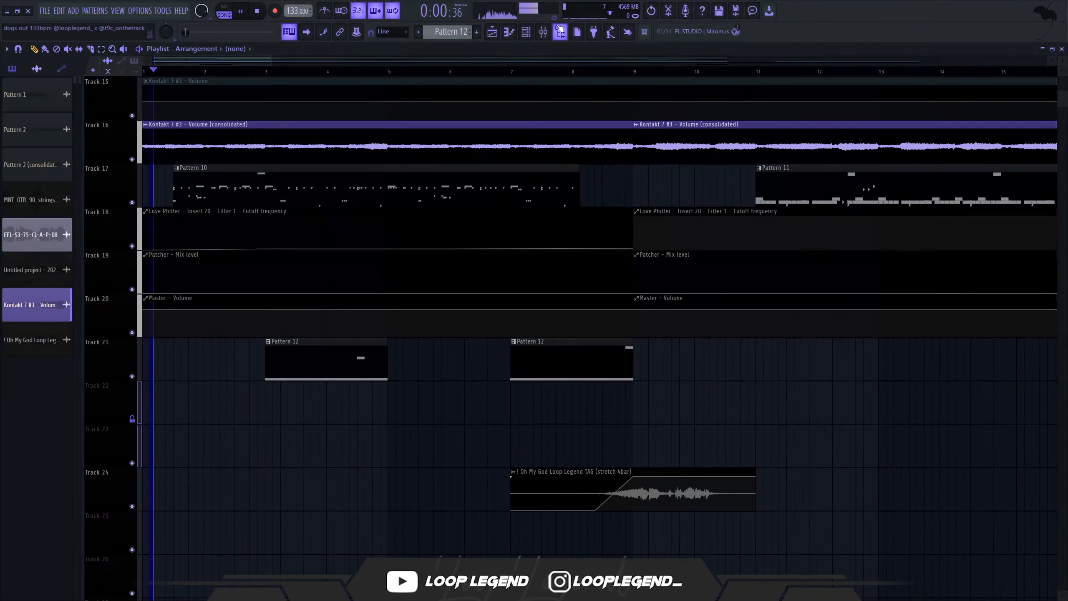
Preview the sample cubeatz choir starters dogs out 75 from the t9c x cubeatz_3 folder and add it to the start of Track 22.
click(559, 30)
click(112, 412)
click(57, 548)
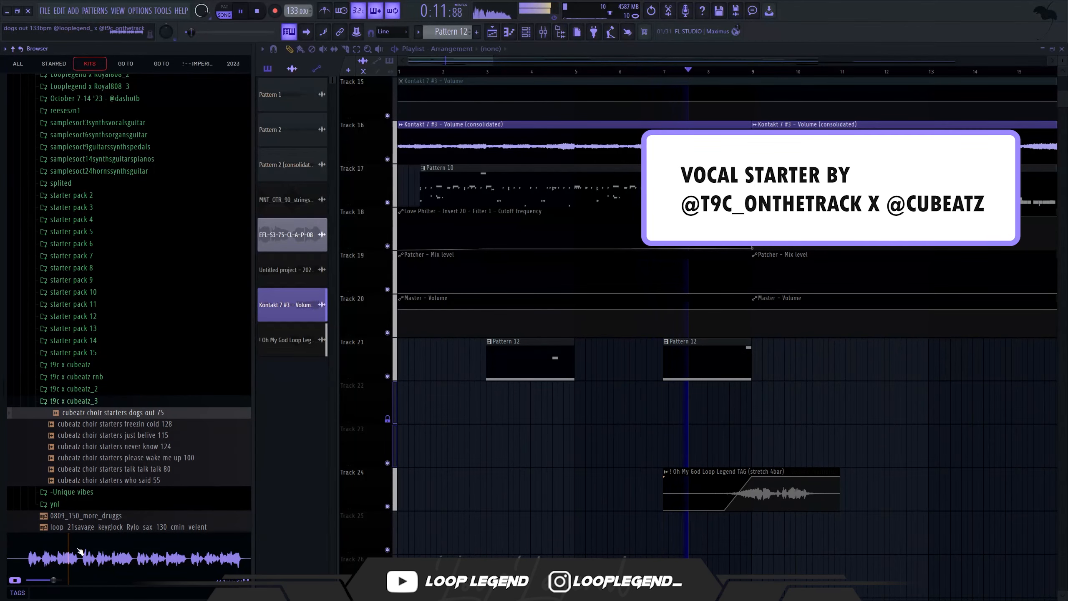
drag(80, 551, 475, 424)
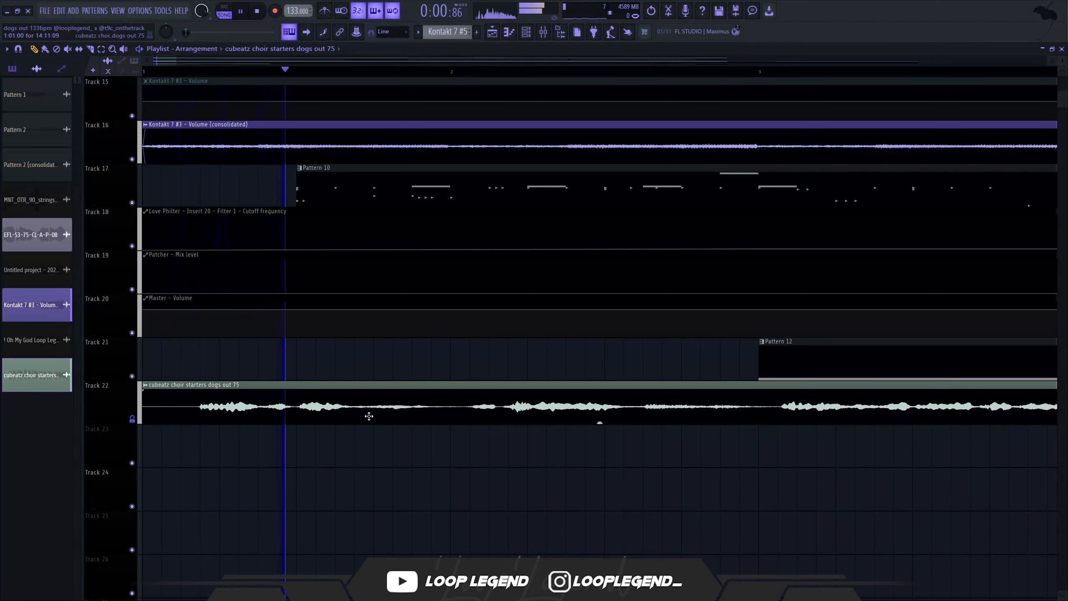
key(space)
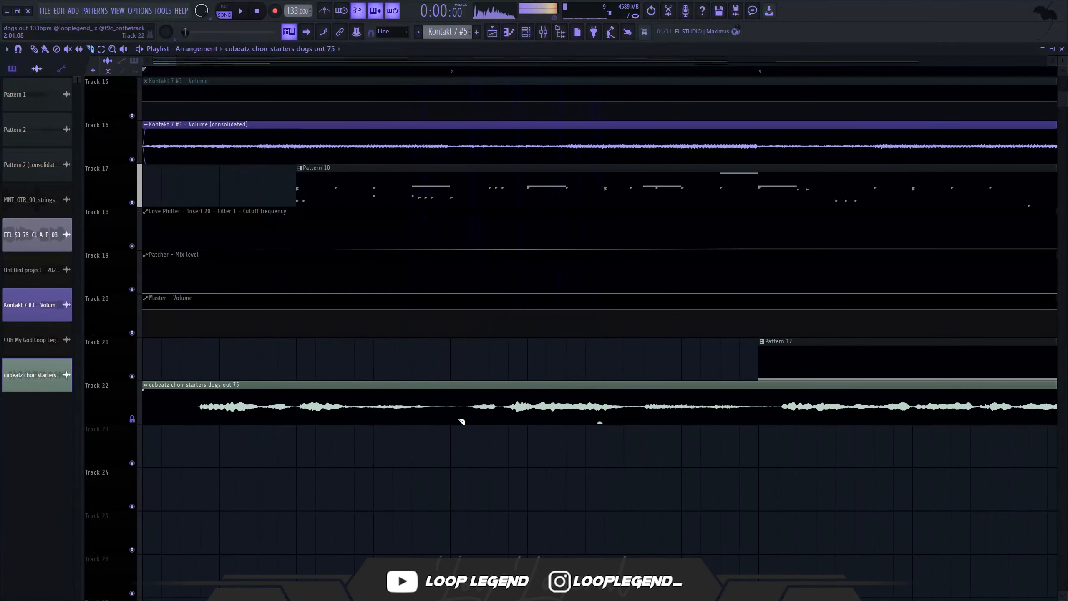
Slice off the opening section of the choir clip on Track 22 and delete it.
drag(468, 421, 467, 429)
drag(436, 420, 421, 427)
key(Delete)
key(p)
key(space)
Move the remaining choir clip on Track 22 earlier to start at 1:11:00 and play it back.
drag(528, 390, 395, 410)
key(space)
key(space)
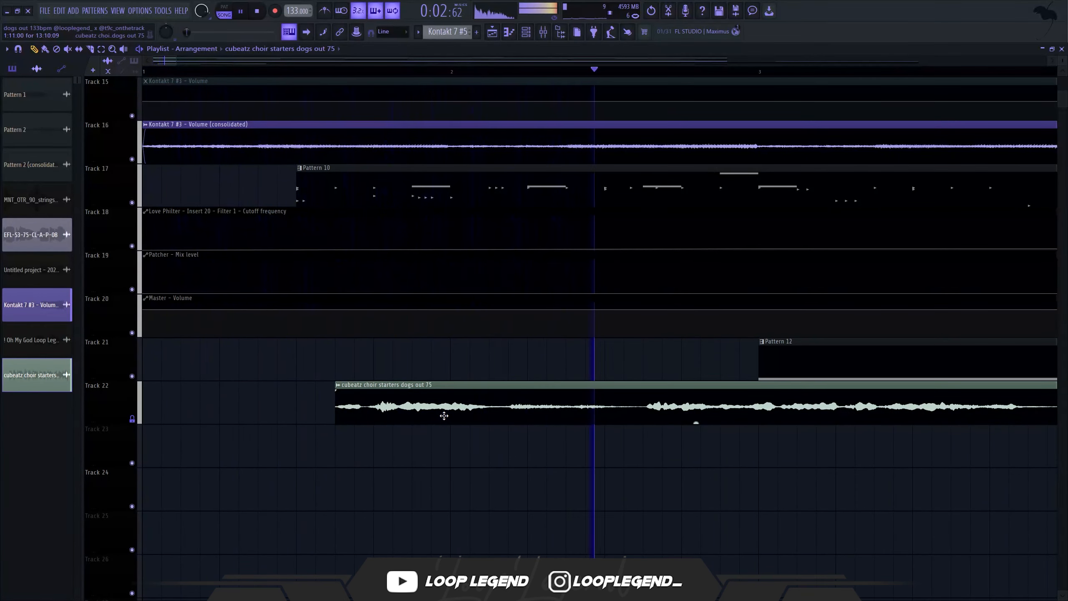
Shorten the end of the Track 22 choir clip to a length of 6:13:01, ending midway through bar 8, and play it back.
scroll(444, 416, down, 4)
scroll(435, 413, down, 3)
drag(1008, 398, 812, 394)
key(space)
key(space)
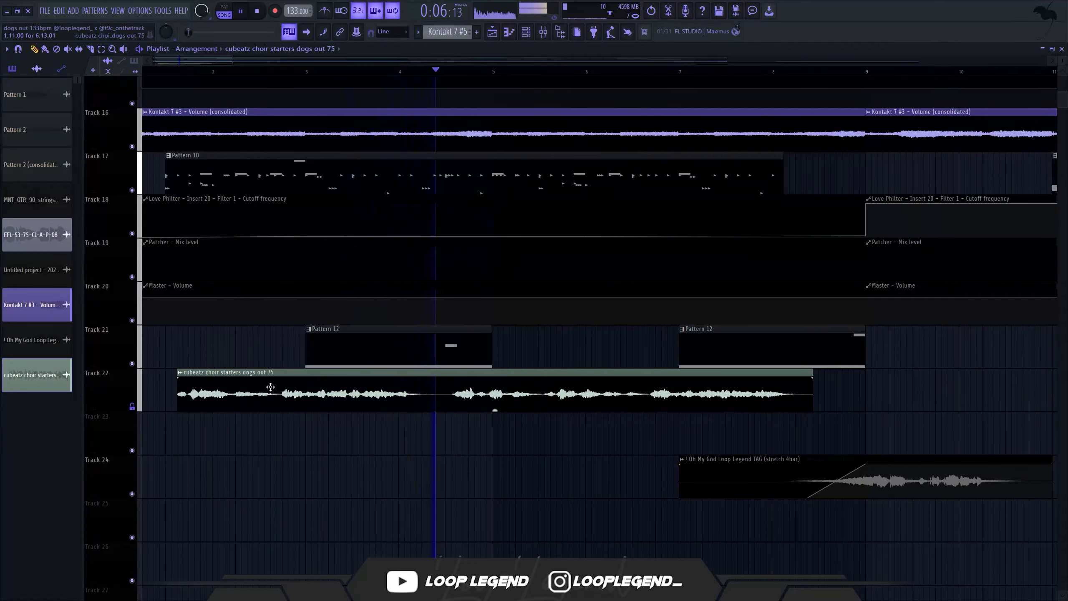